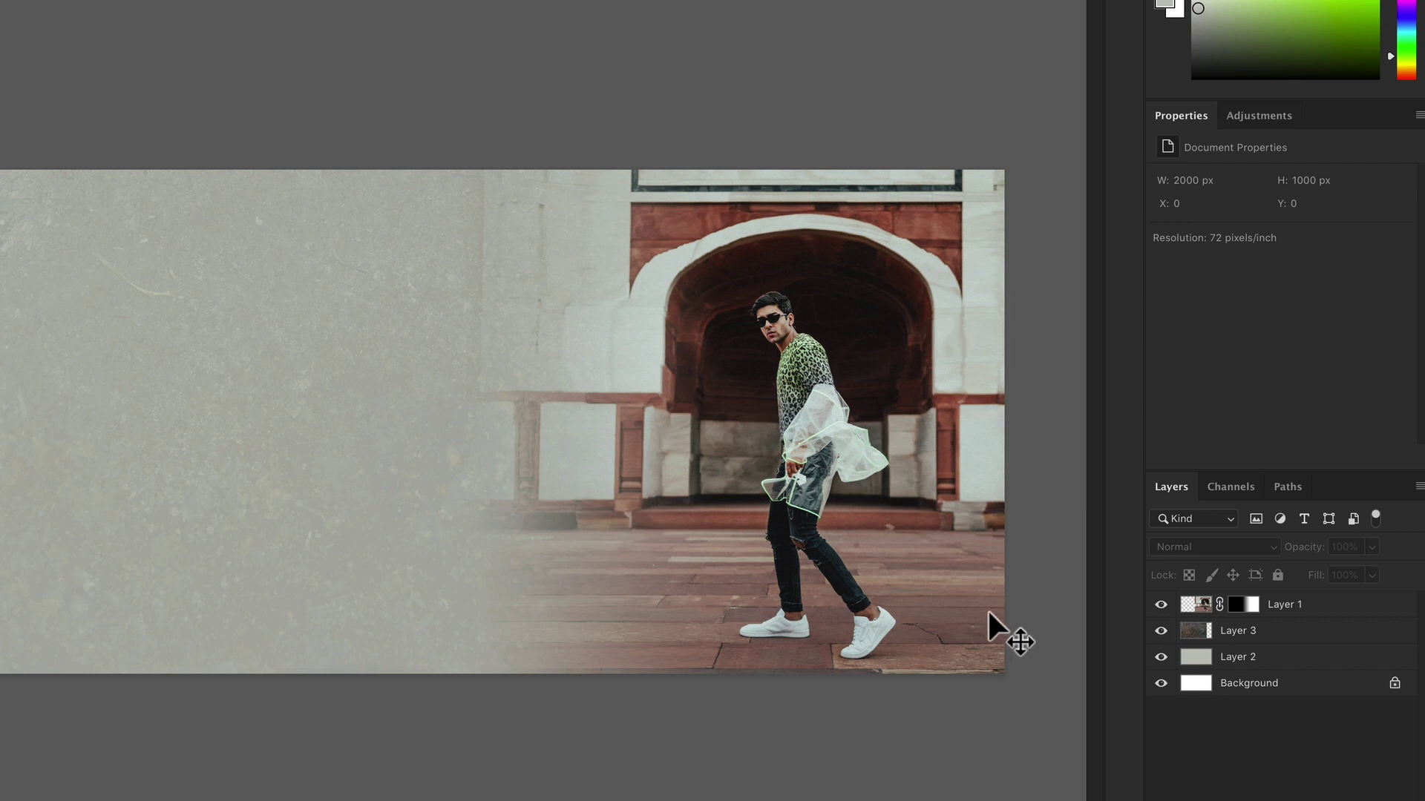
Step: Disable Layer 1's mask and toggle the visibility of the layers beneath it to inspect the finished banner's build-up
{"action": "left_click", "coordinate": [1253, 605], "text": "shift"}
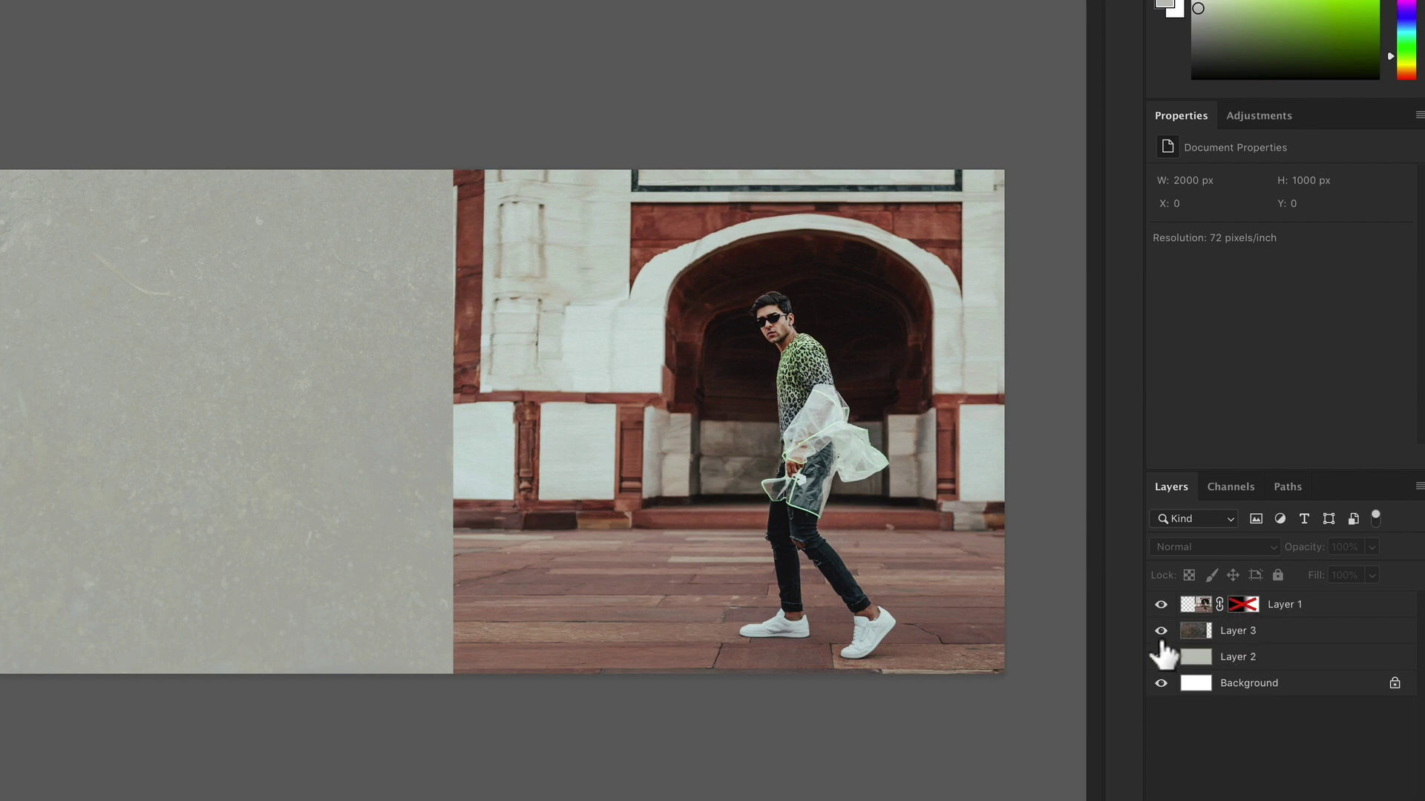
{"action": "left_click_drag", "start_coordinate": [1162, 640], "coordinate": [1161, 684]}
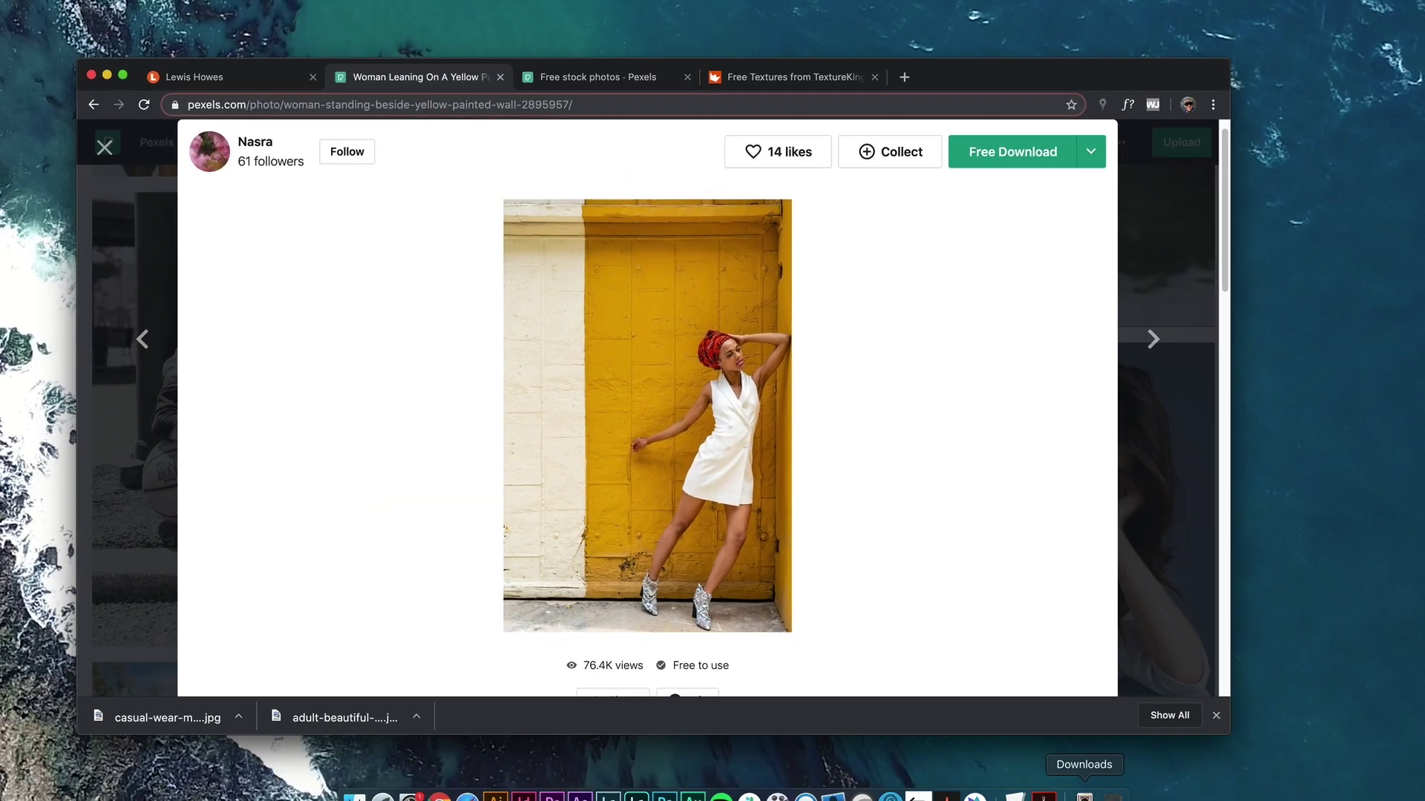
Step: Open the downloaded photo adult-beautiful-black-2895957.jpg in Photoshop
{"action": "left_click", "coordinate": [1045, 784]}
{"action": "left_click_drag", "start_coordinate": [1047, 683], "coordinate": [647, 784]}
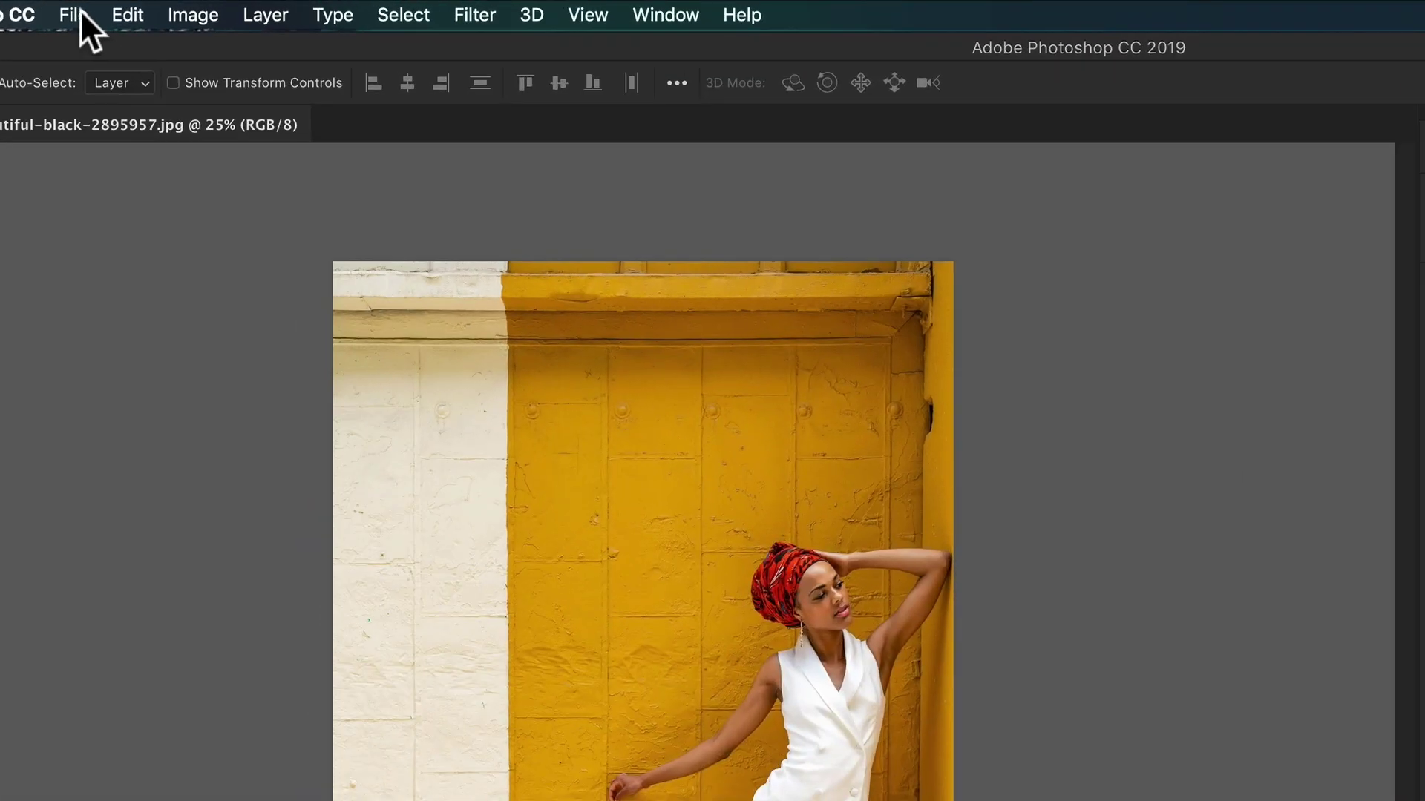
Step: Create a new 2000 x 1000 pixel document at 72 pixels/inch in RGB Color with a white background
{"action": "left_click", "coordinate": [135, 8]}
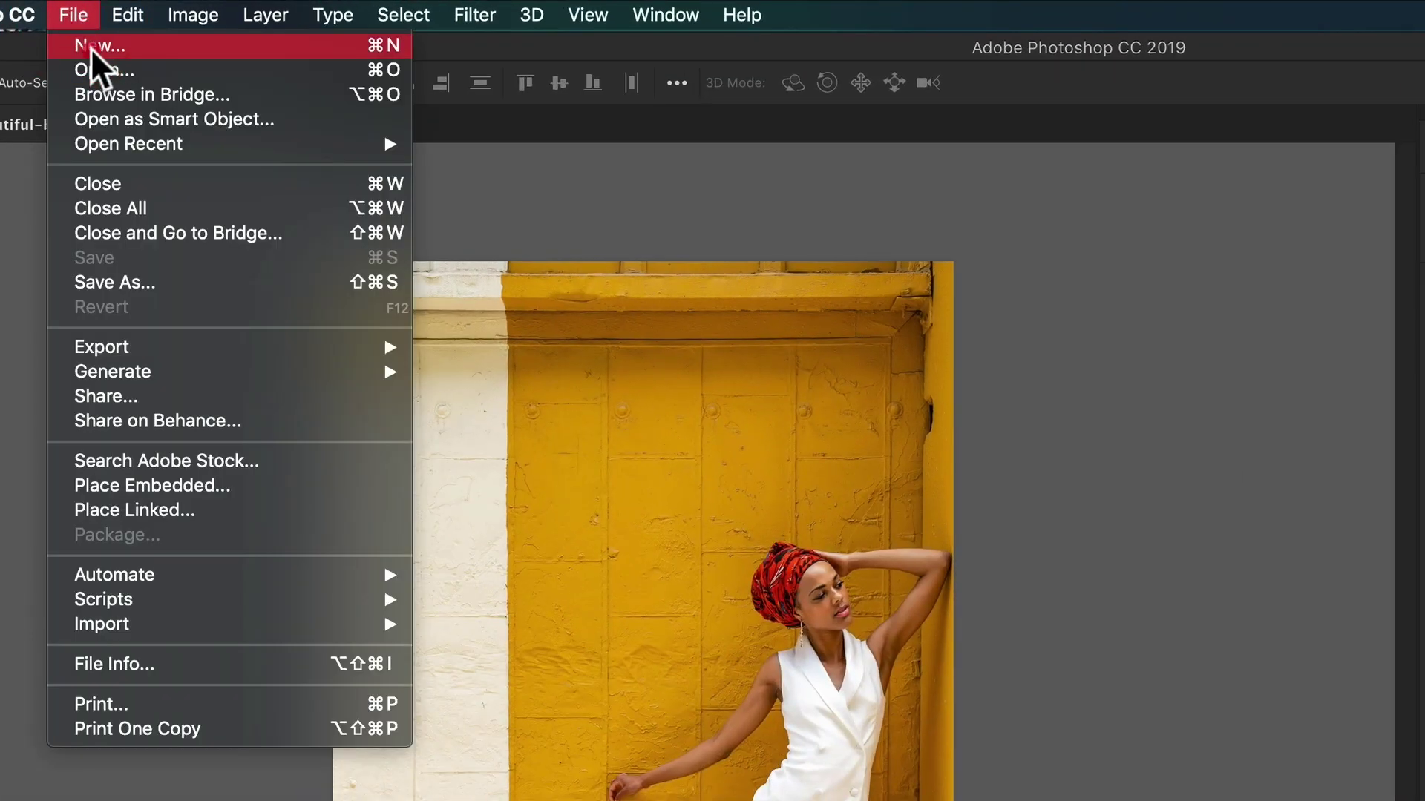
{"action": "left_click", "coordinate": [90, 47]}
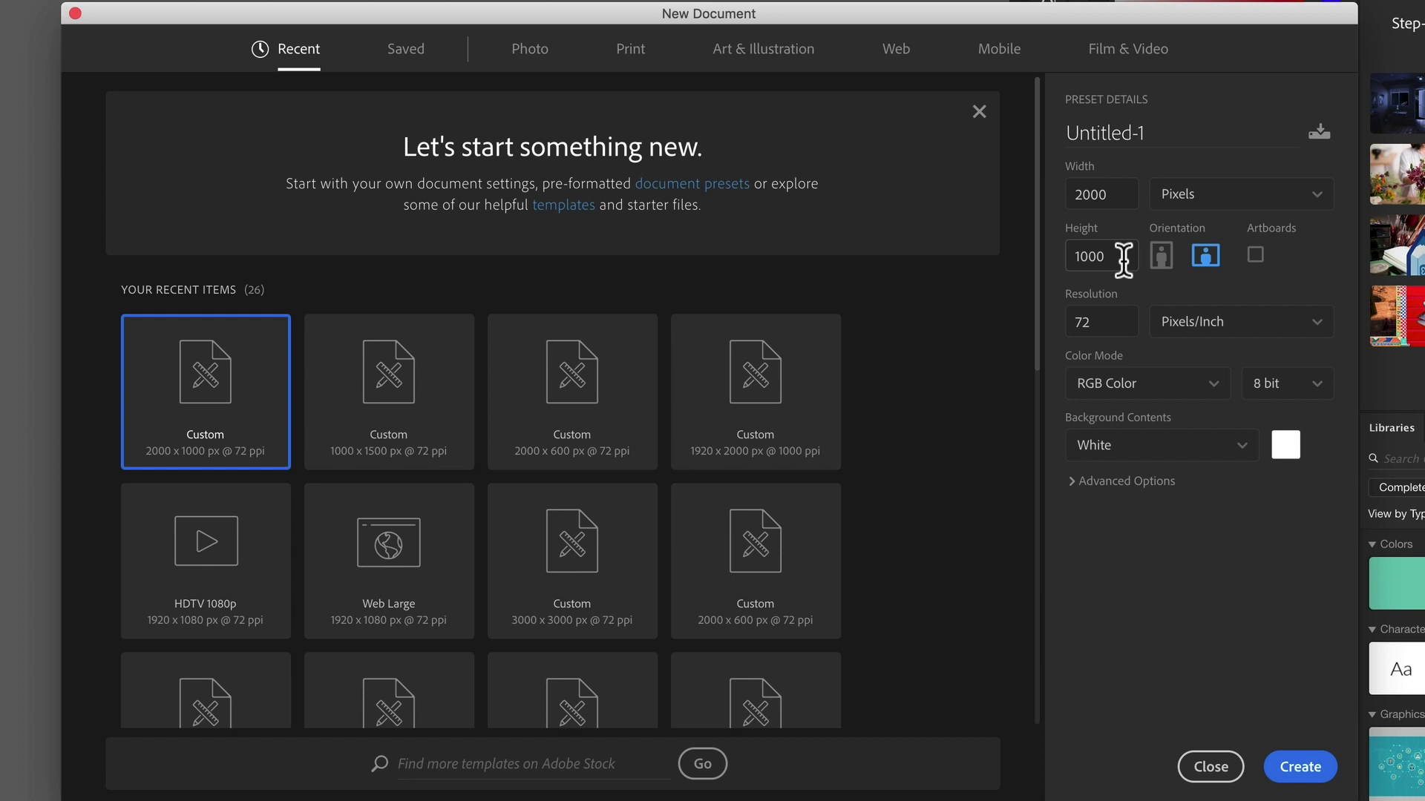
{"action": "double_click", "coordinate": [1098, 193]}
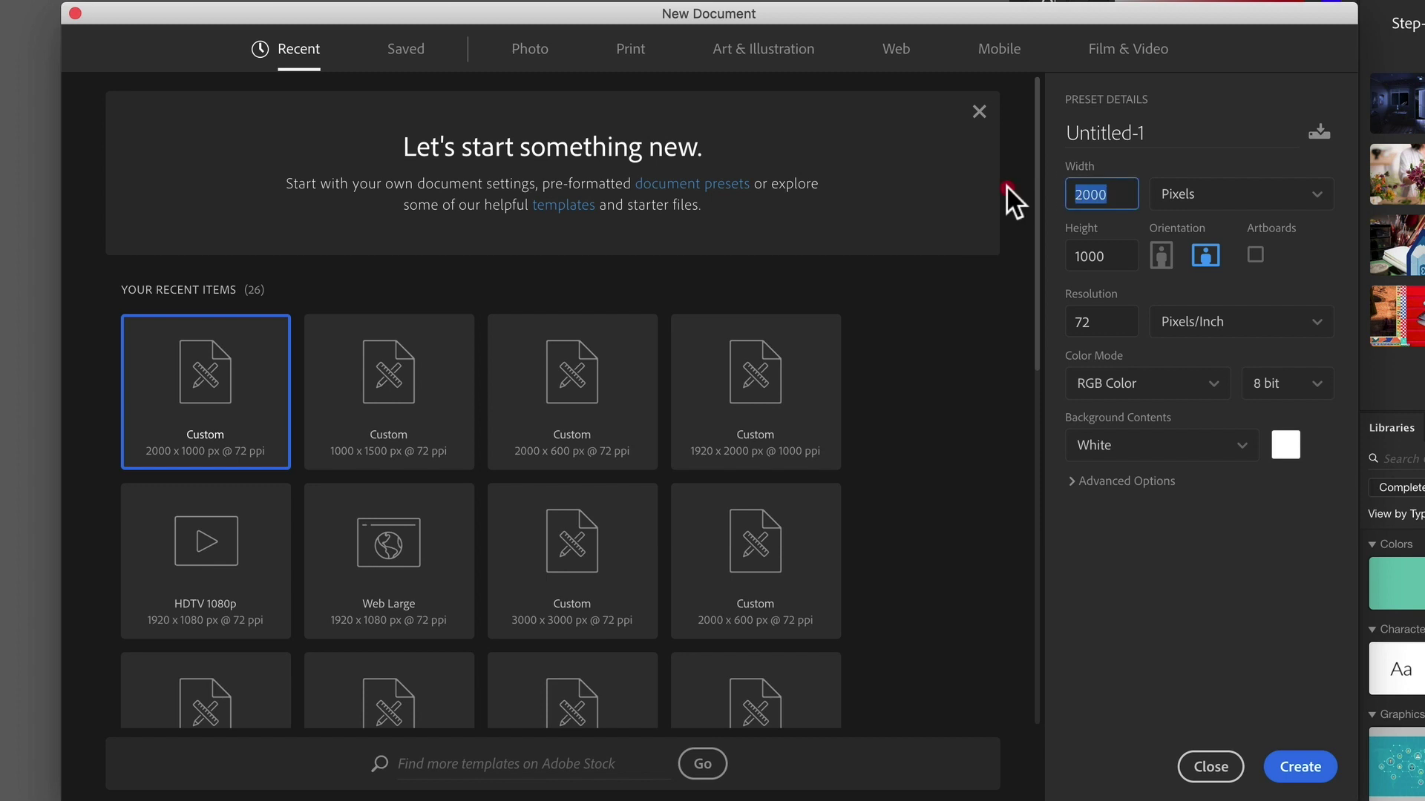
{"action": "double_click", "coordinate": [1108, 256]}
{"action": "double_click", "coordinate": [1097, 321]}
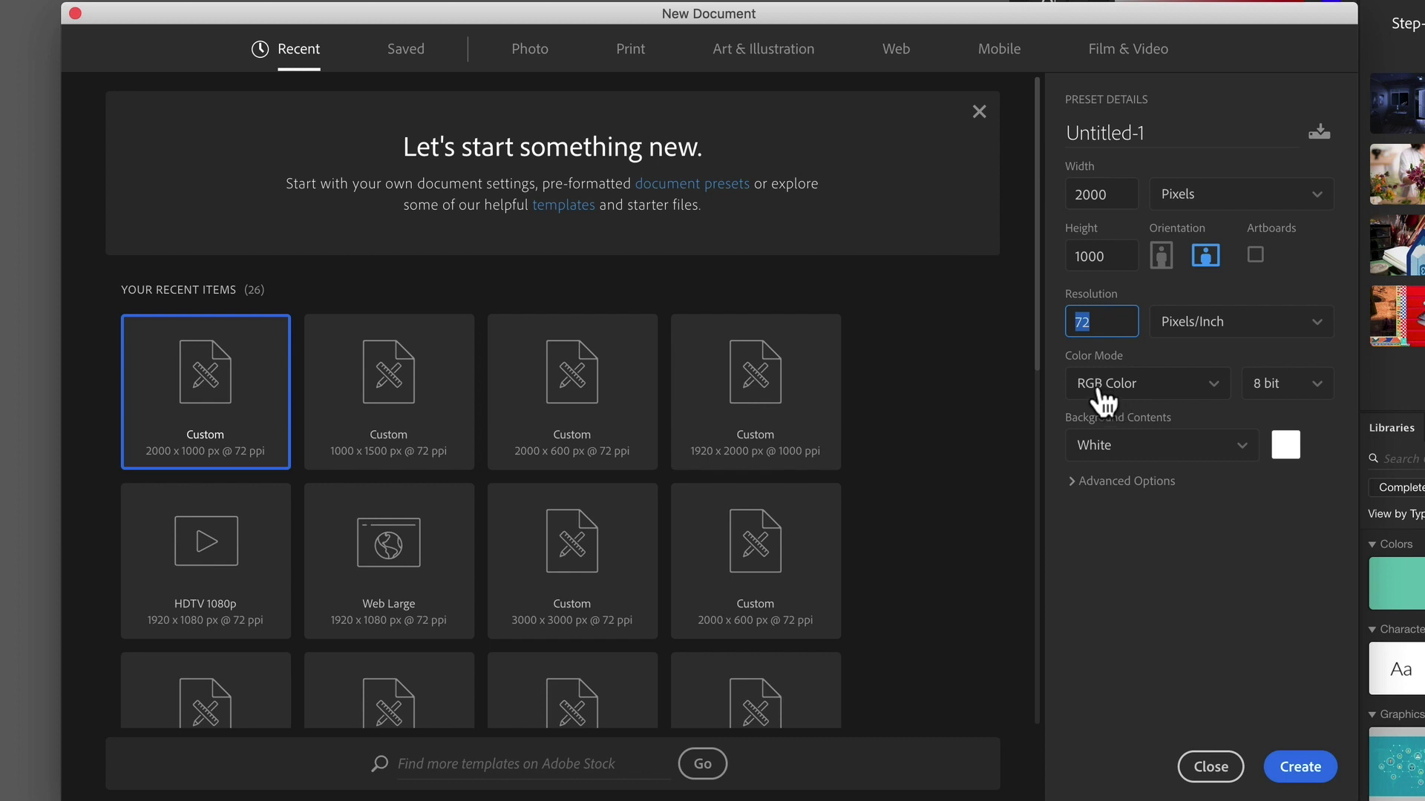
{"action": "left_click", "coordinate": [1248, 568]}
{"action": "left_click", "coordinate": [1318, 768]}
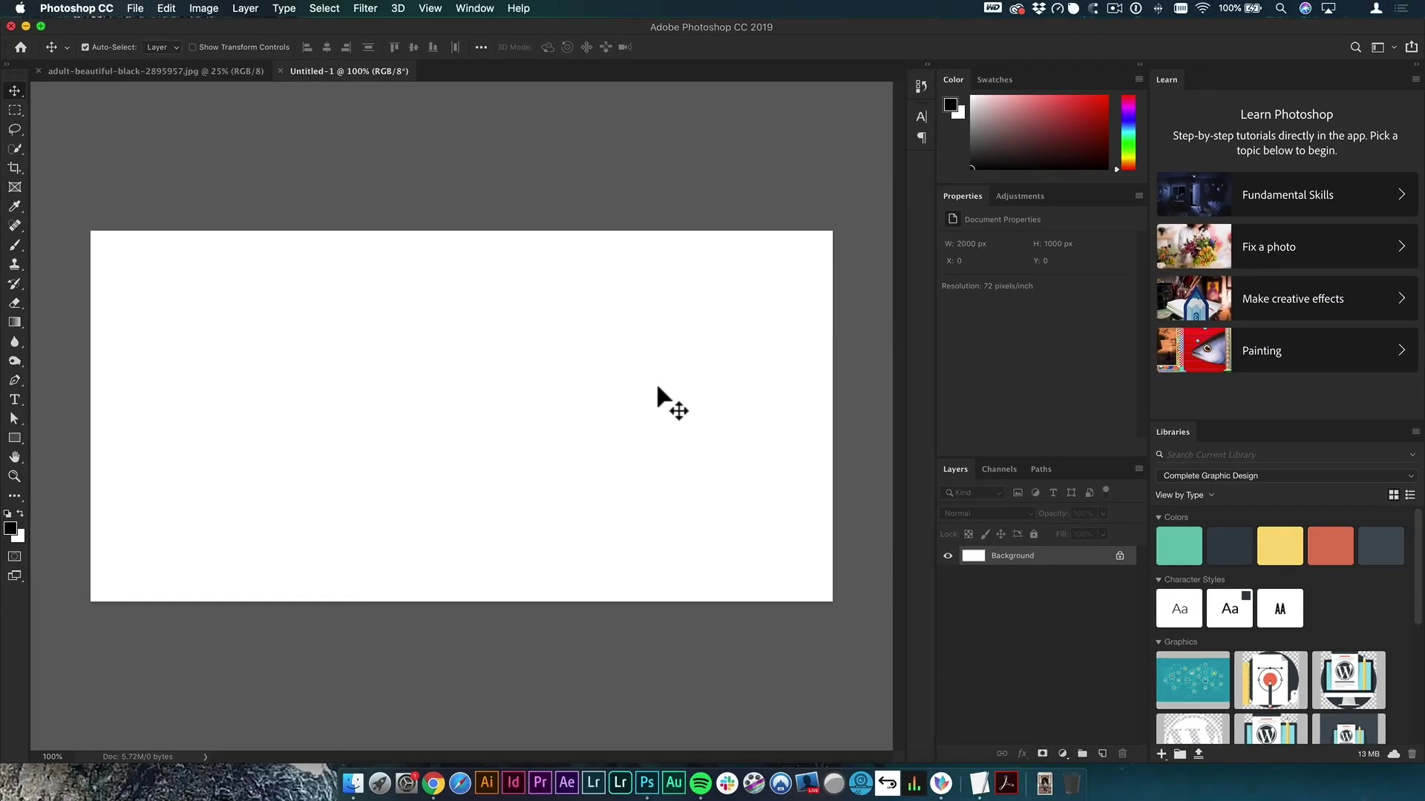
Step: Bring the photo of the woman at the yellow wall into the Untitled-1 document as a new layer
{"action": "left_click", "coordinate": [208, 74]}
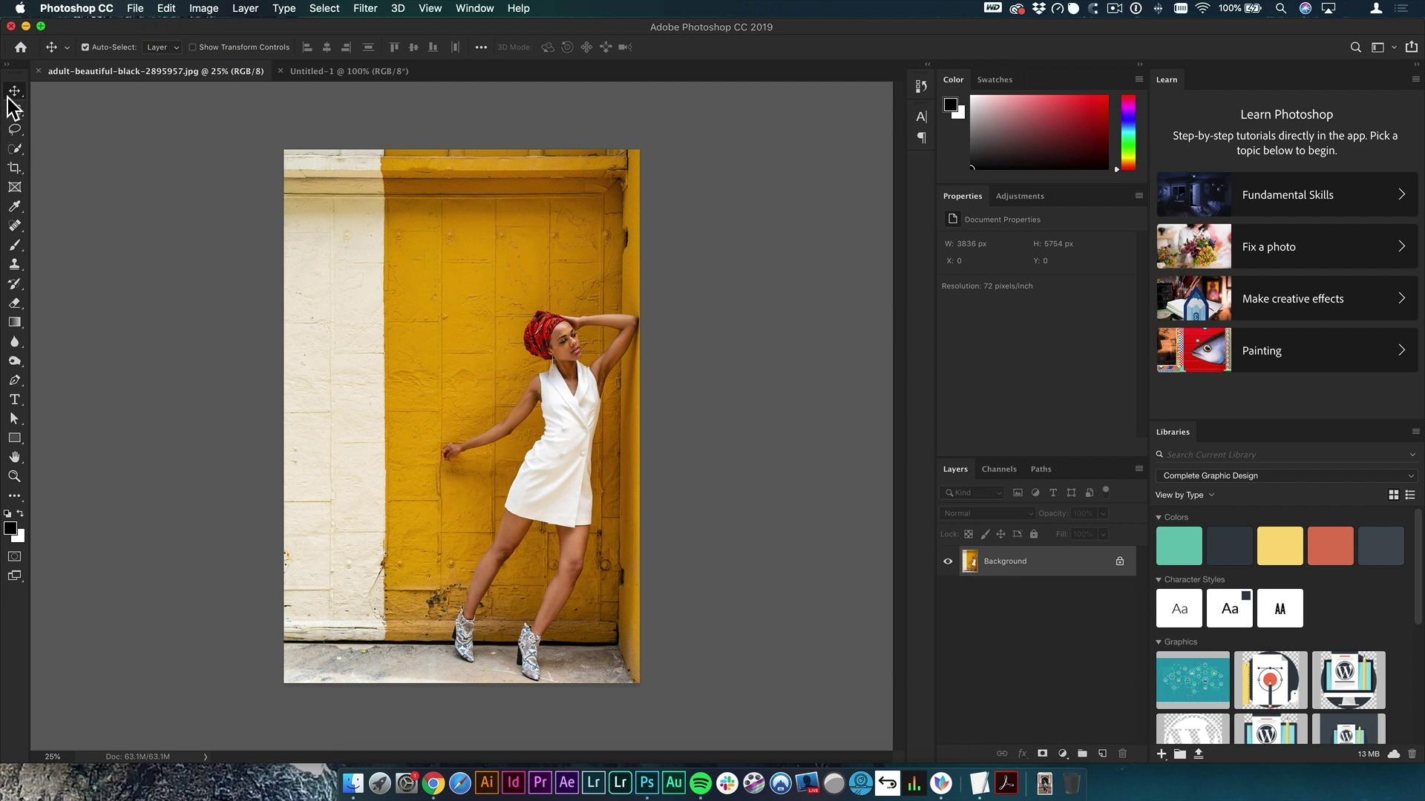
{"action": "mouse_move", "coordinate": [407, 346]}
{"action": "left_mouse_down"}
{"action": "mouse_move", "coordinate": [372, 251]}
{"action": "mouse_move", "coordinate": [359, 65]}
{"action": "mouse_move", "coordinate": [404, 168]}
{"action": "mouse_move", "coordinate": [404, 356]}
{"action": "left_mouse_up"}
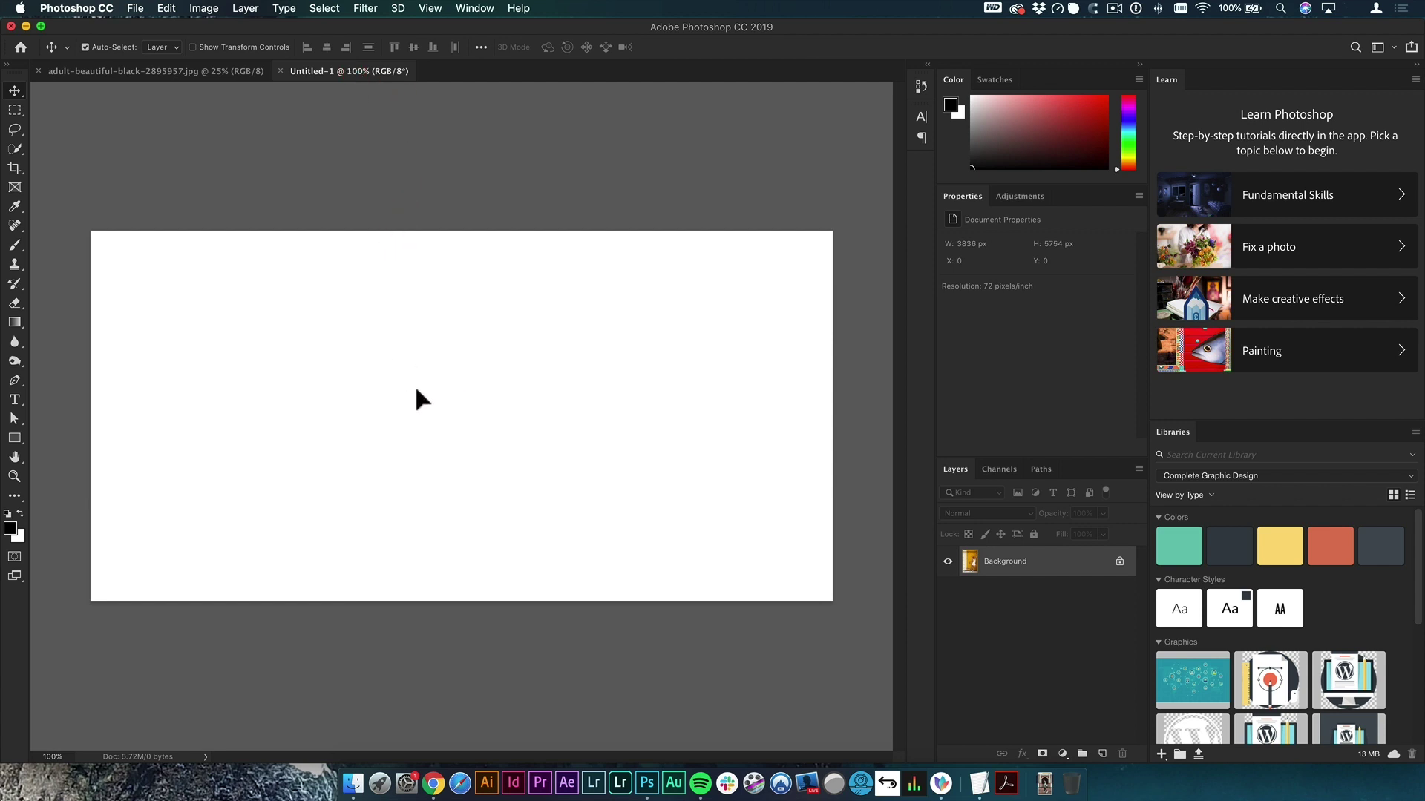
{"action": "left_click_drag", "start_coordinate": [415, 390], "coordinate": [429, 404]}
{"action": "left_click_drag", "start_coordinate": [689, 318], "coordinate": [536, 432]}
{"action": "left_click_drag", "start_coordinate": [701, 298], "coordinate": [575, 472]}
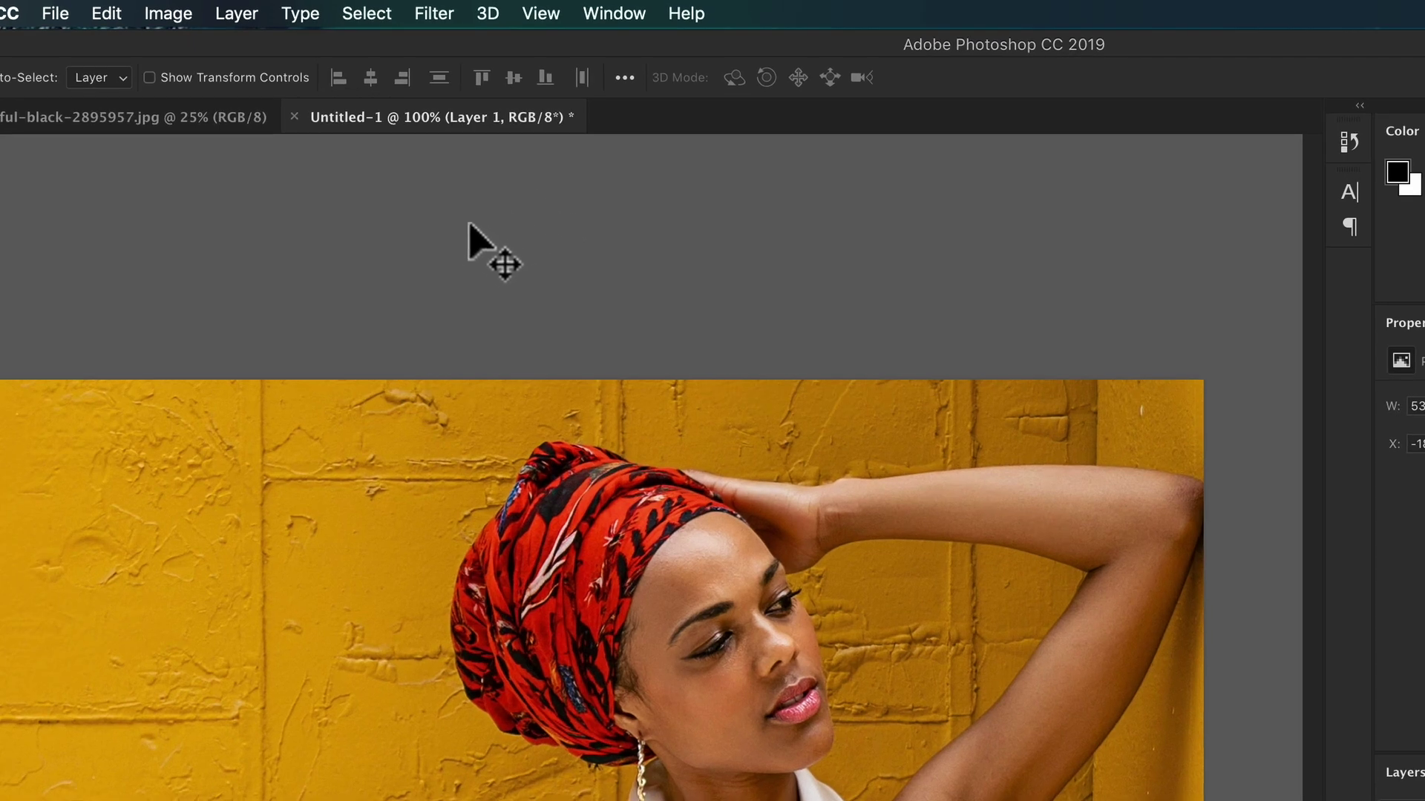
Step: Free Transform the photo layer to about 20% scale, flush with the canvas's left and bottom edges, with the woman fully in frame
{"action": "left_click", "coordinate": [115, 12]}
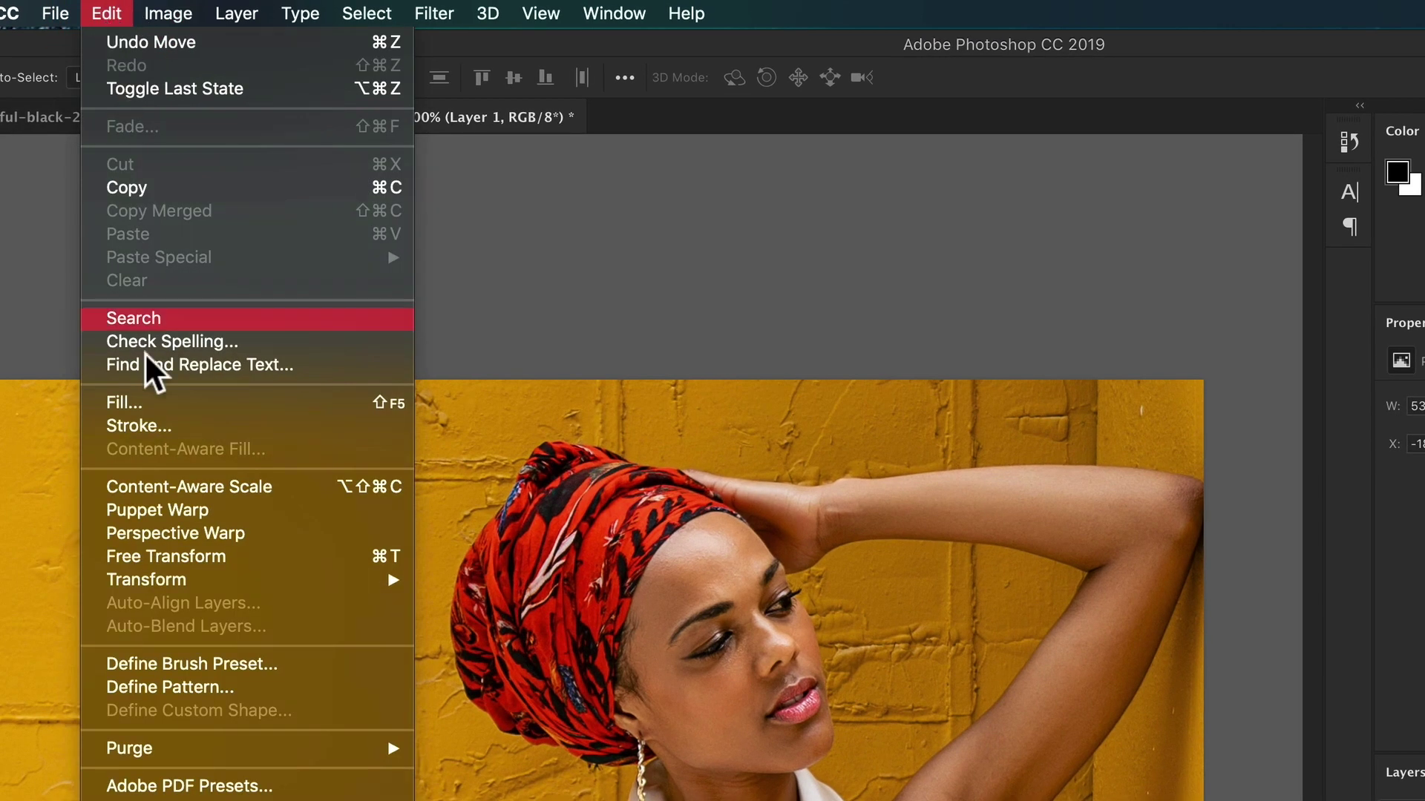
{"action": "left_click", "coordinate": [380, 562]}
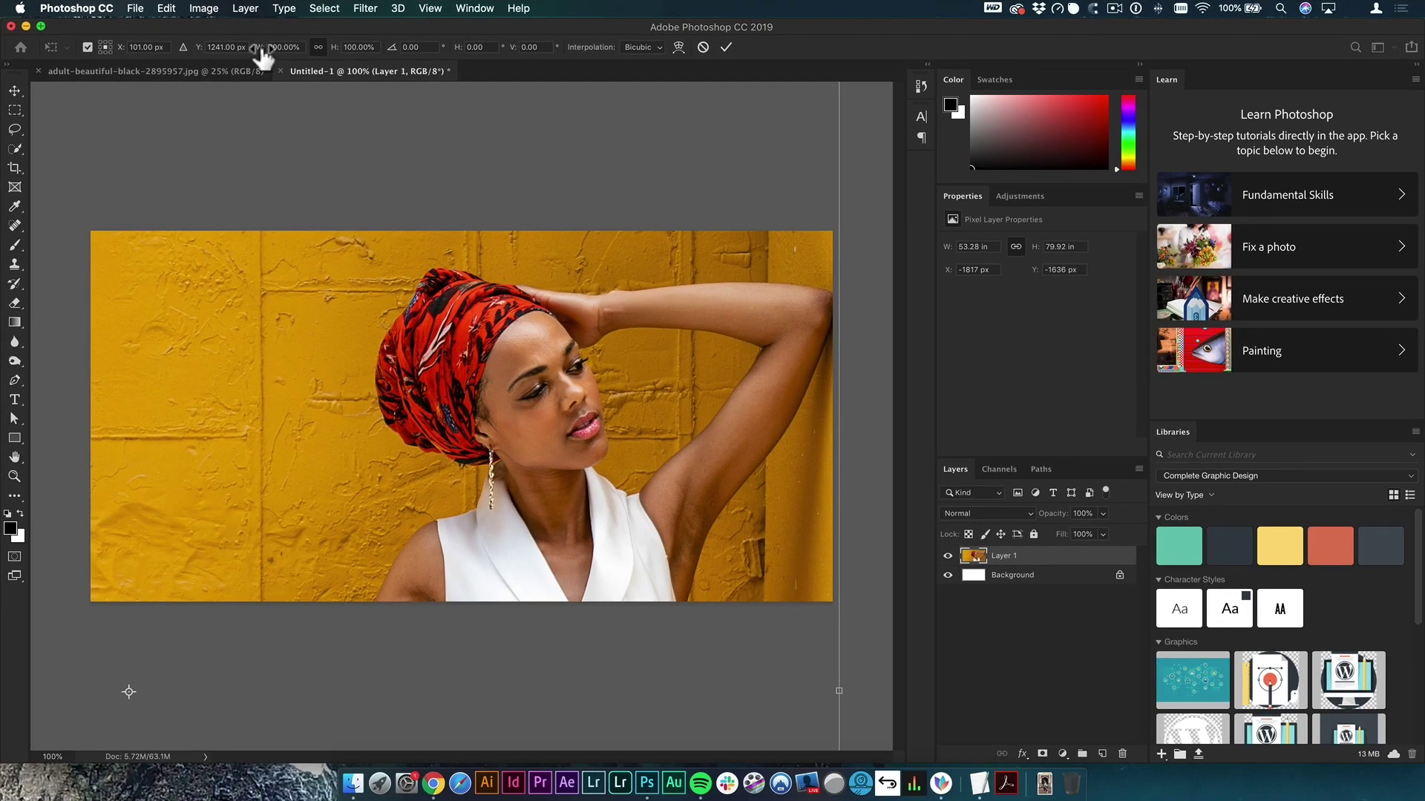
{"action": "left_click_drag", "start_coordinate": [261, 57], "coordinate": [217, 76]}
{"action": "left_click_drag", "start_coordinate": [232, 308], "coordinate": [470, 214]}
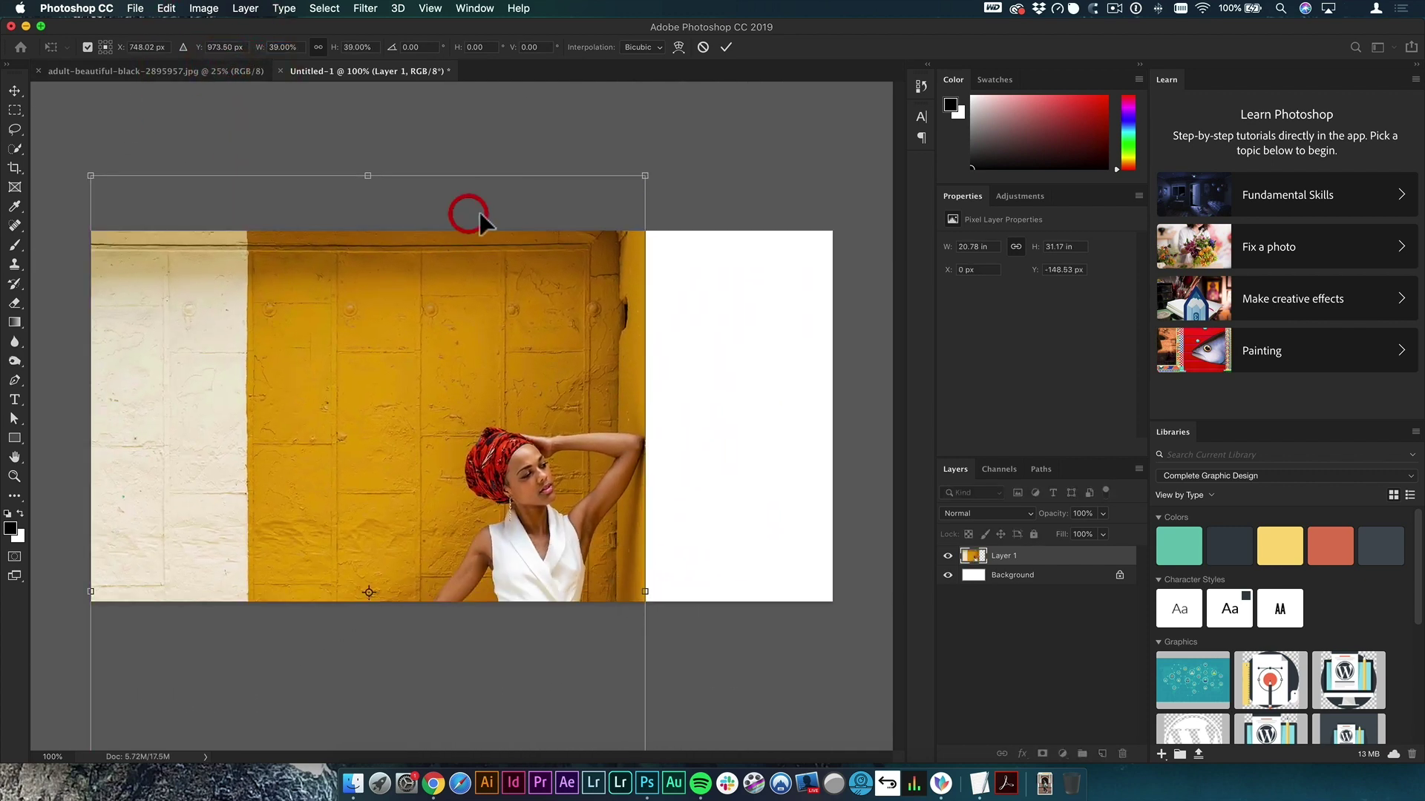
{"action": "left_click_drag", "start_coordinate": [651, 181], "coordinate": [486, 171]}
{"action": "left_click_drag", "start_coordinate": [542, 121], "coordinate": [420, 153]}
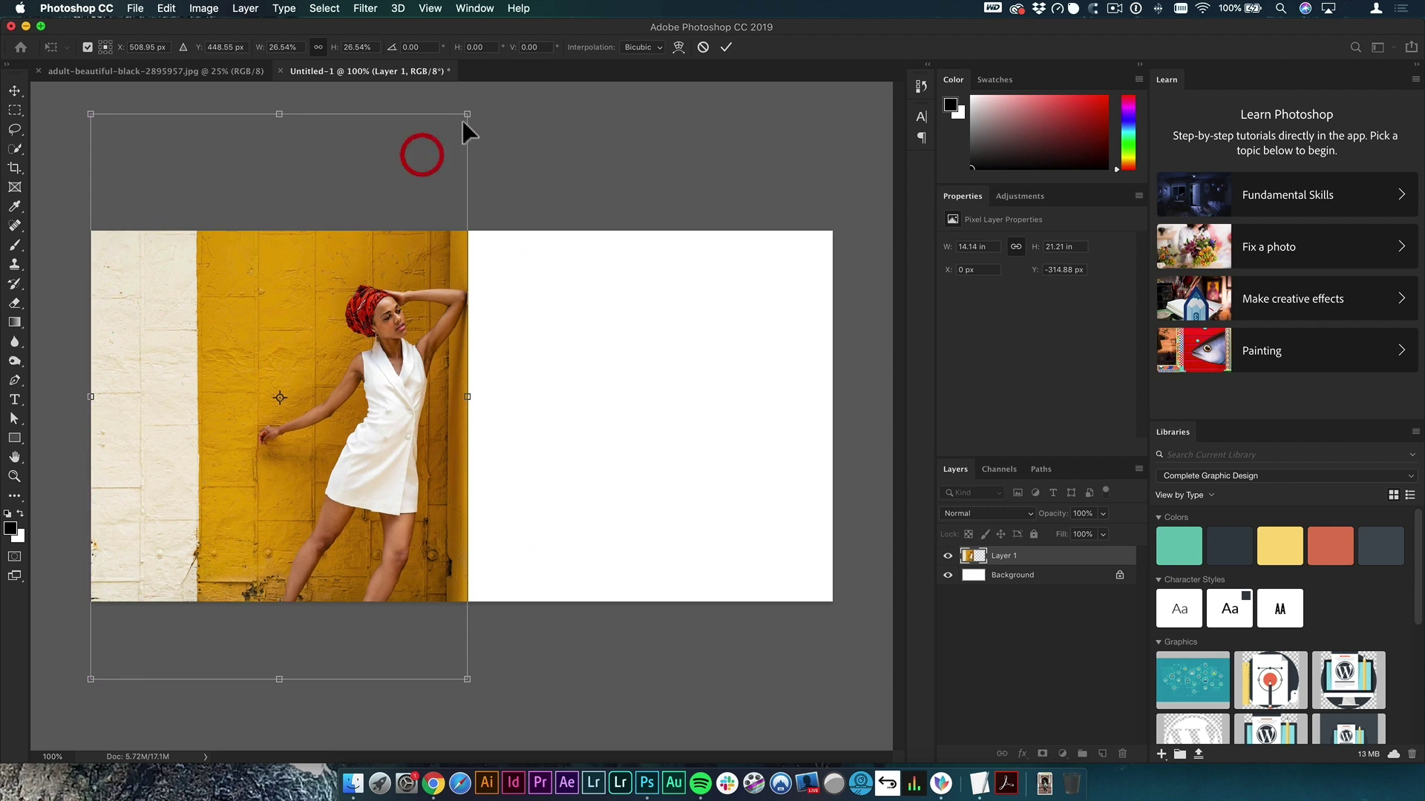
{"action": "left_click_drag", "start_coordinate": [468, 112], "coordinate": [392, 228]}
{"action": "left_click_drag", "start_coordinate": [391, 679], "coordinate": [356, 630]}
{"action": "left_click_drag", "start_coordinate": [341, 556], "coordinate": [336, 502]}
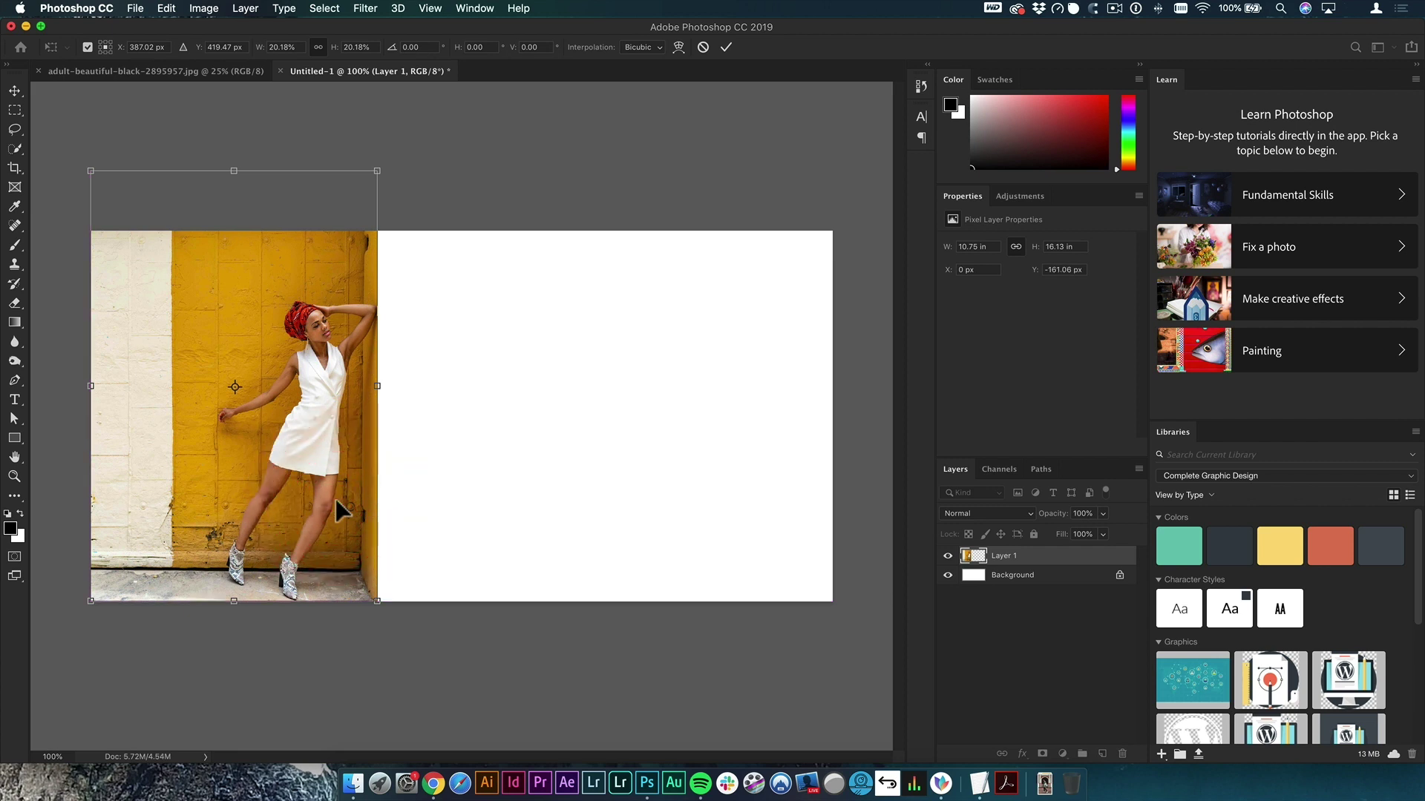
{"action": "key", "text": "Return"}
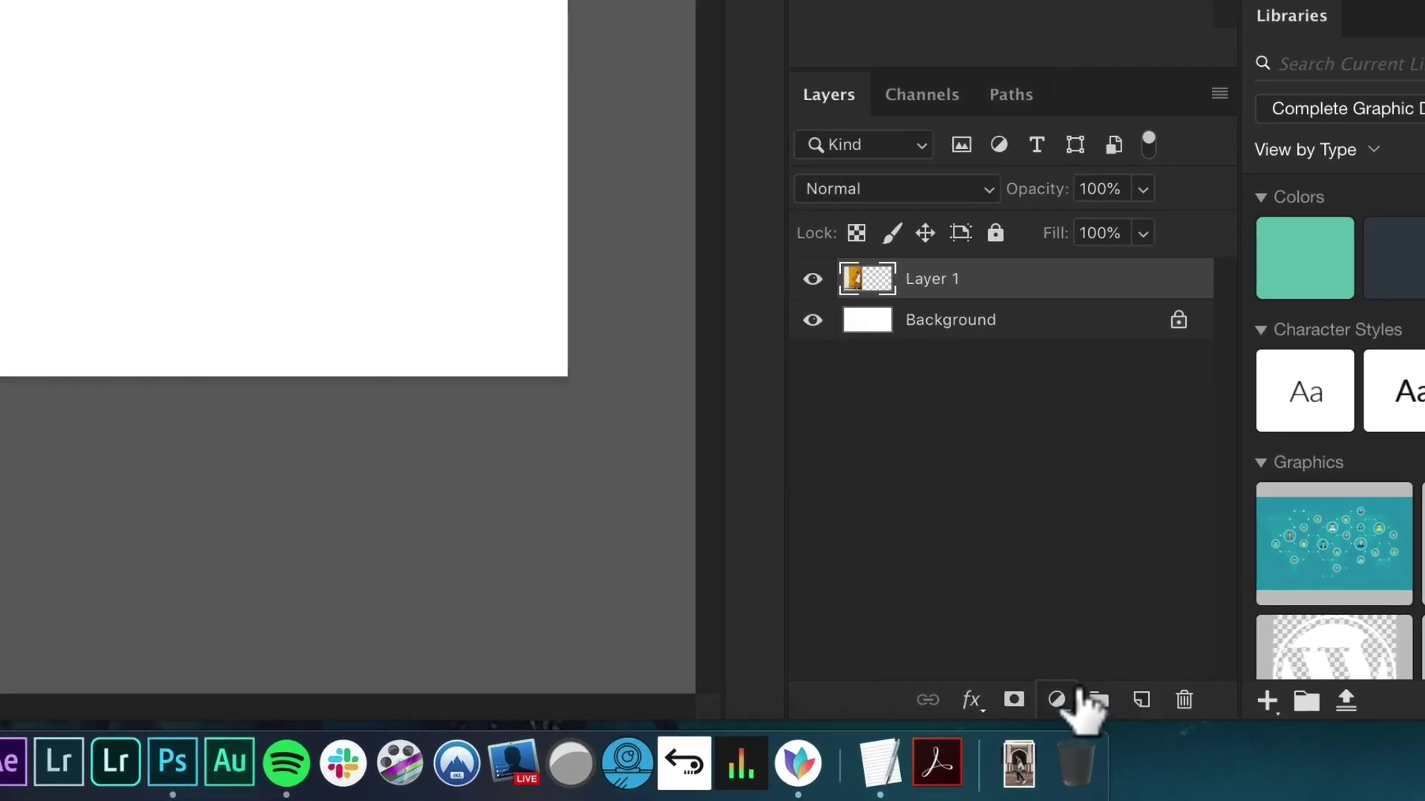
Step: Add a blank layer directly below the photo layer and sample the dark yellow at the photo's right edge as foreground colour
{"action": "key", "text": "super"}
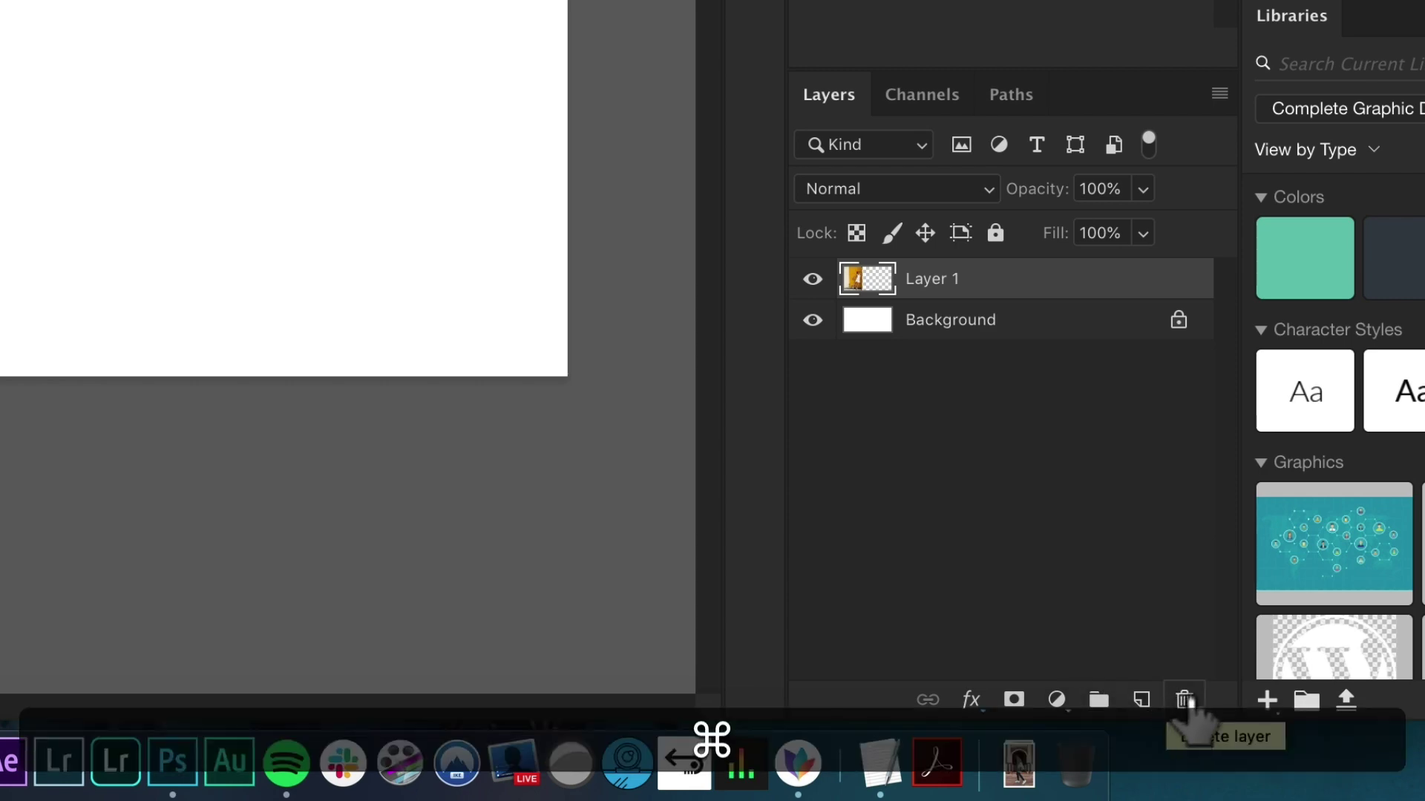
{"action": "left_click", "coordinate": [1141, 700], "text": "super"}
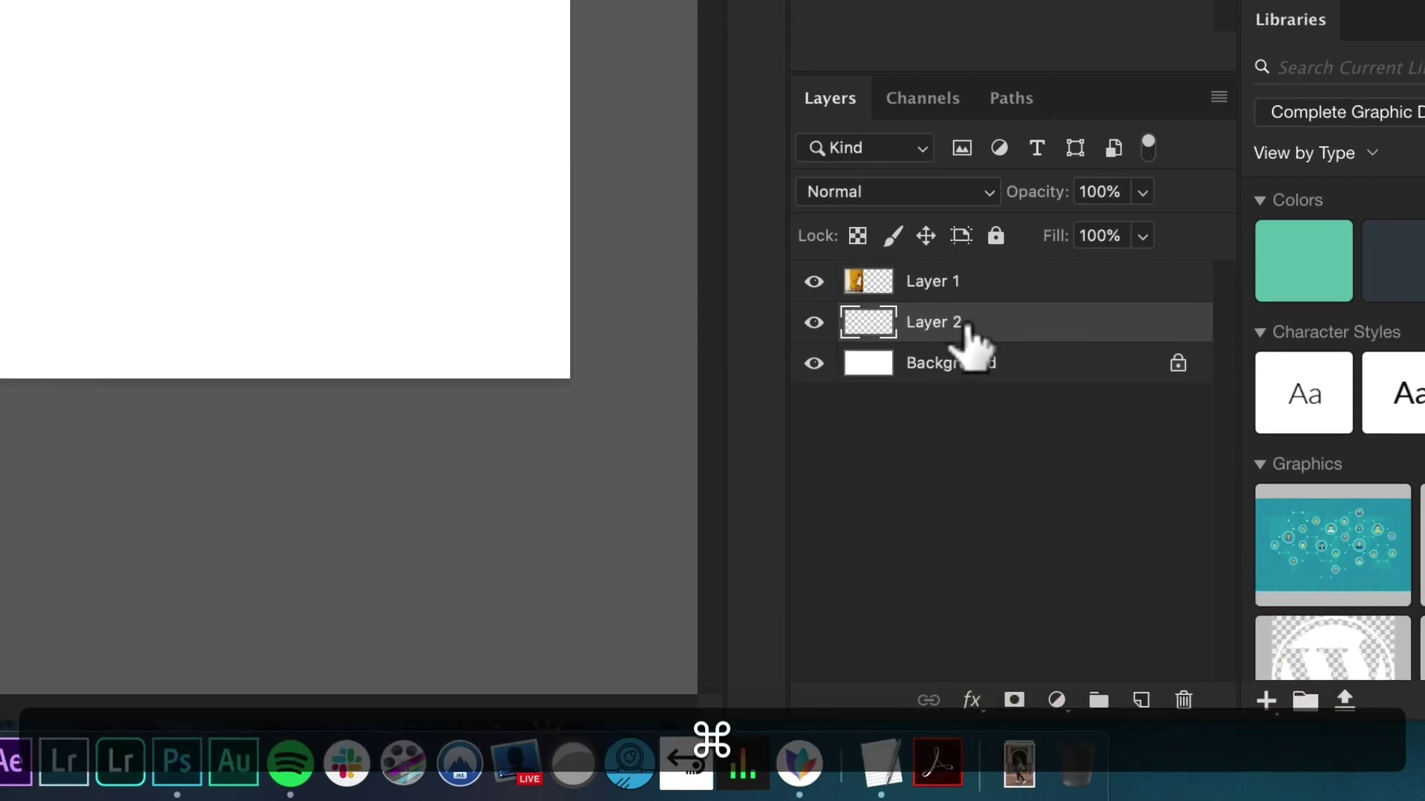
{"action": "key", "text": "i"}
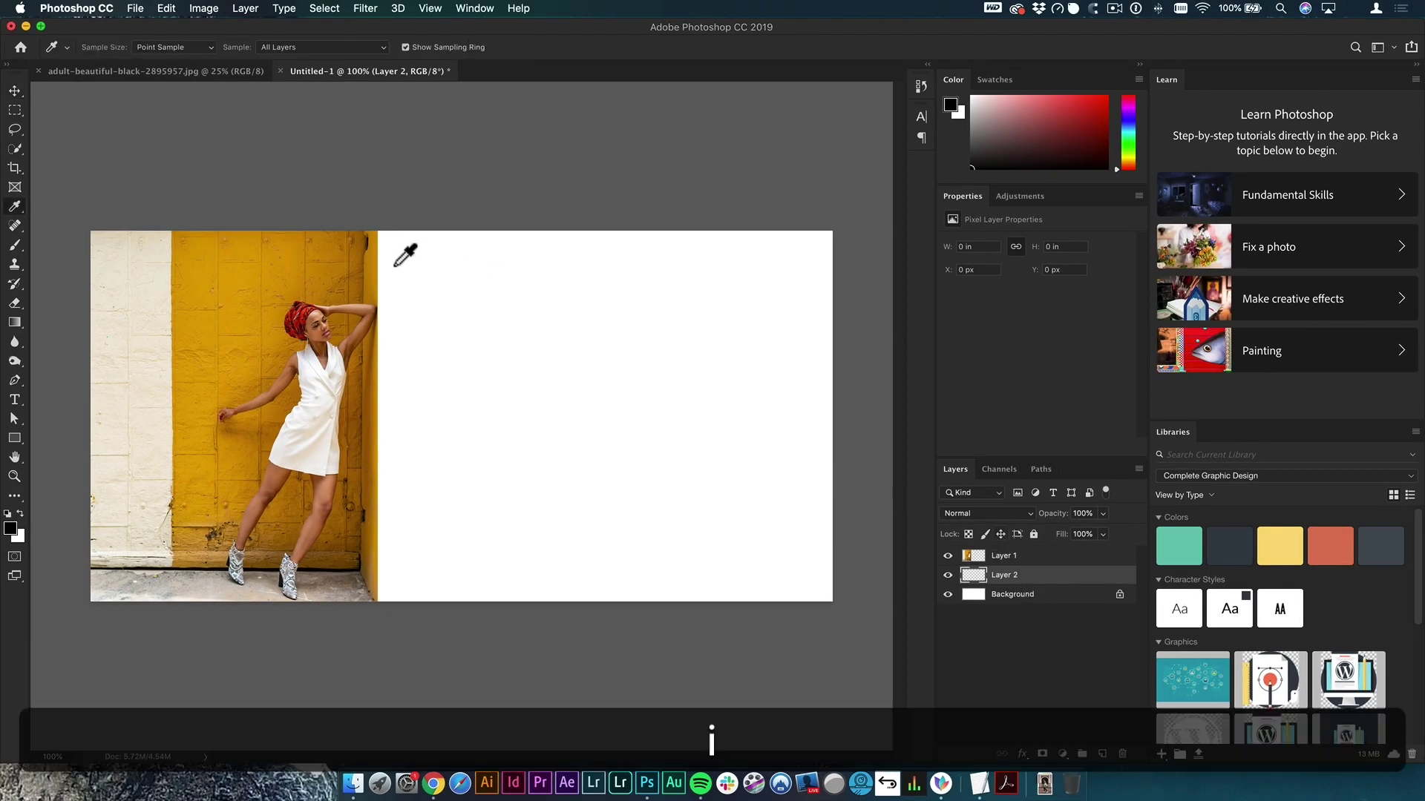
{"action": "left_click_drag", "start_coordinate": [378, 256], "coordinate": [375, 300]}
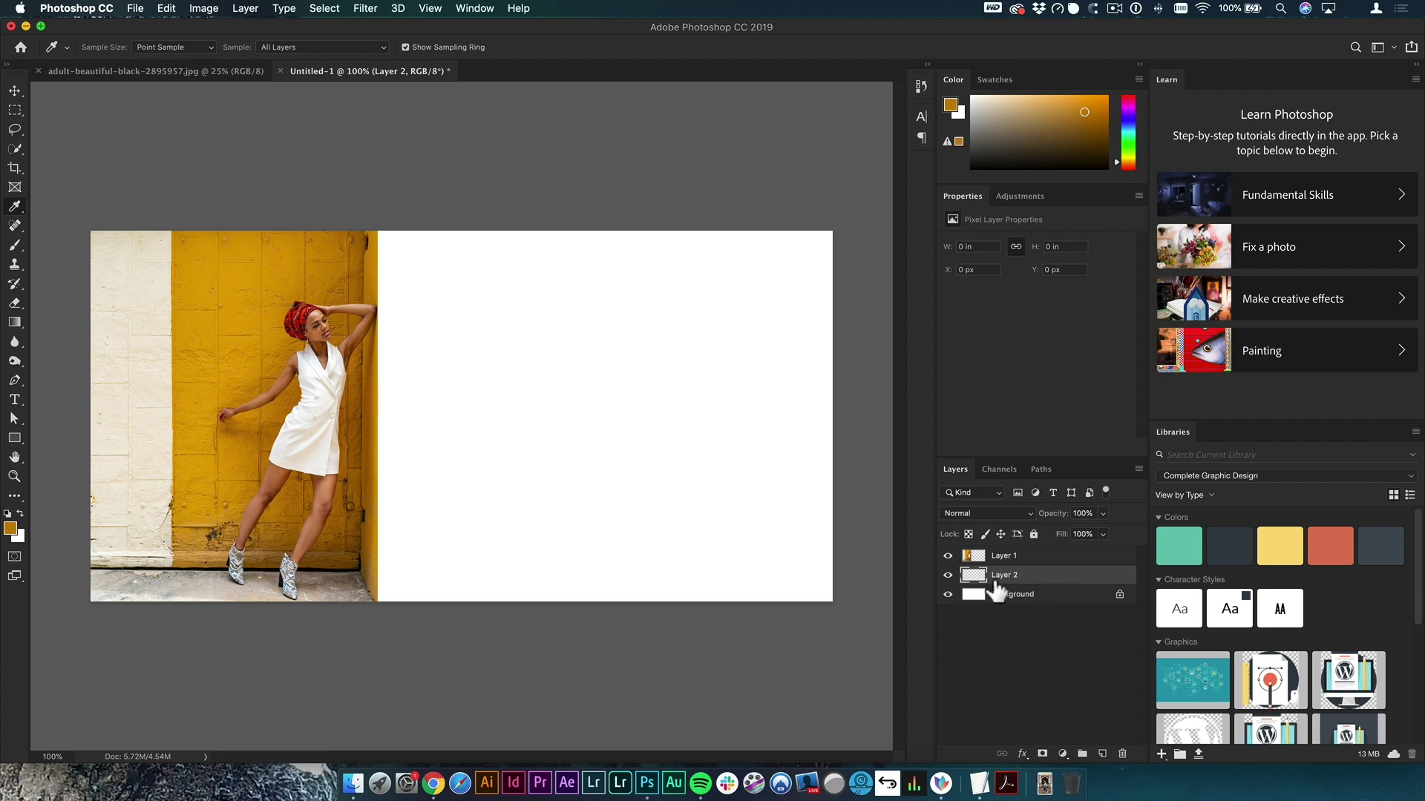
Step: Fill the blank layer below the photo with the sampled dark yellow foreground colour
{"action": "key", "text": "alt"}
{"action": "key", "text": "alt+BackSpace"}
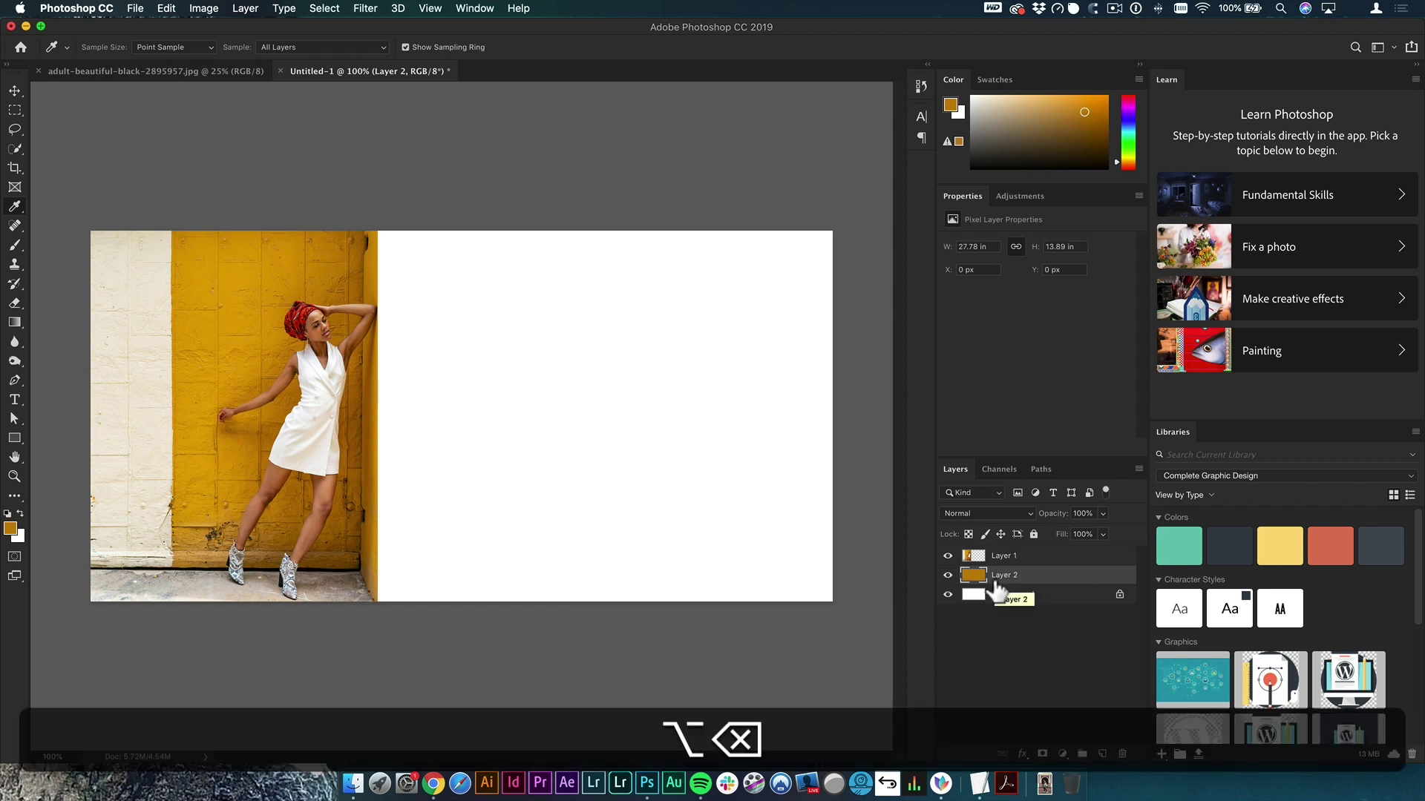
{"action": "left_click", "coordinate": [167, 9]}
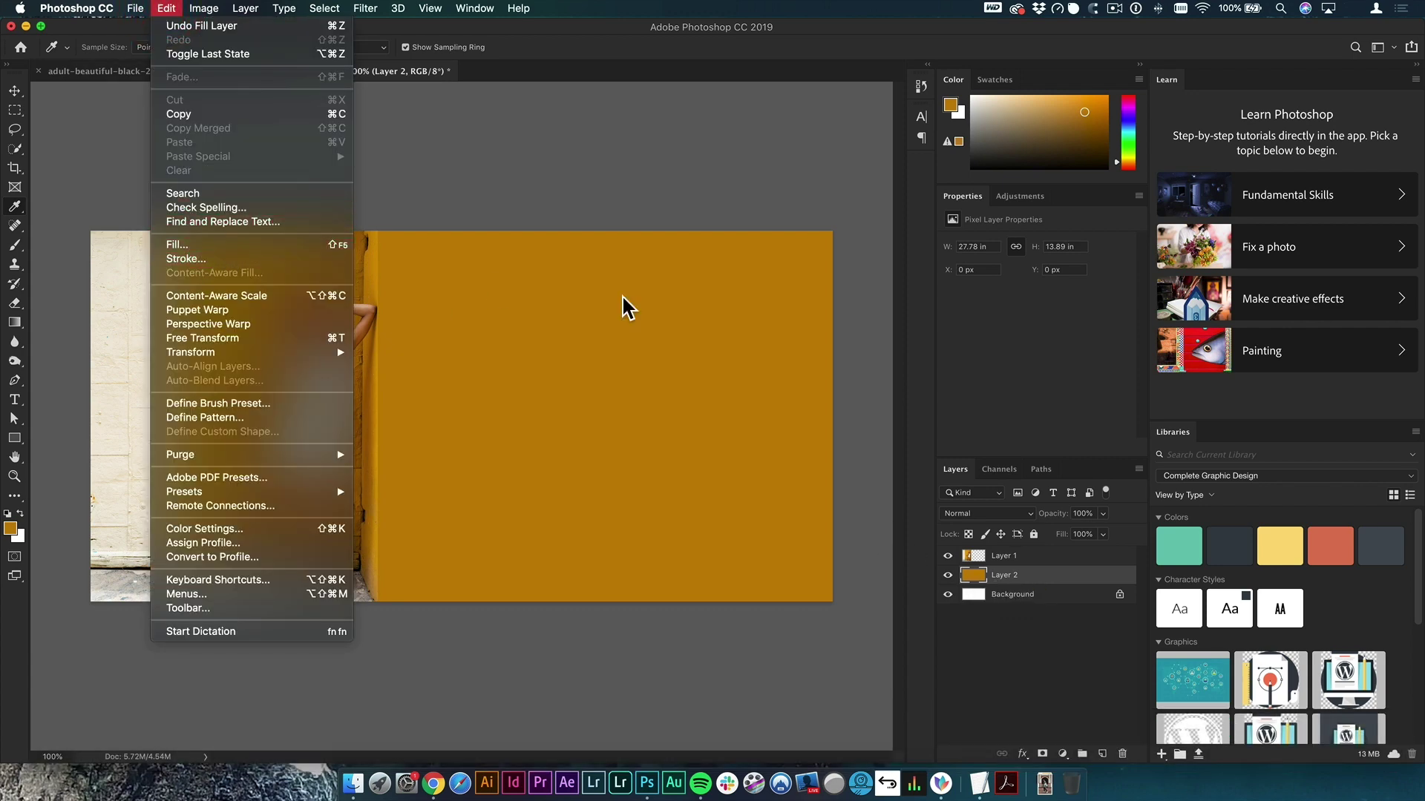
{"action": "left_click", "coordinate": [1121, 576]}
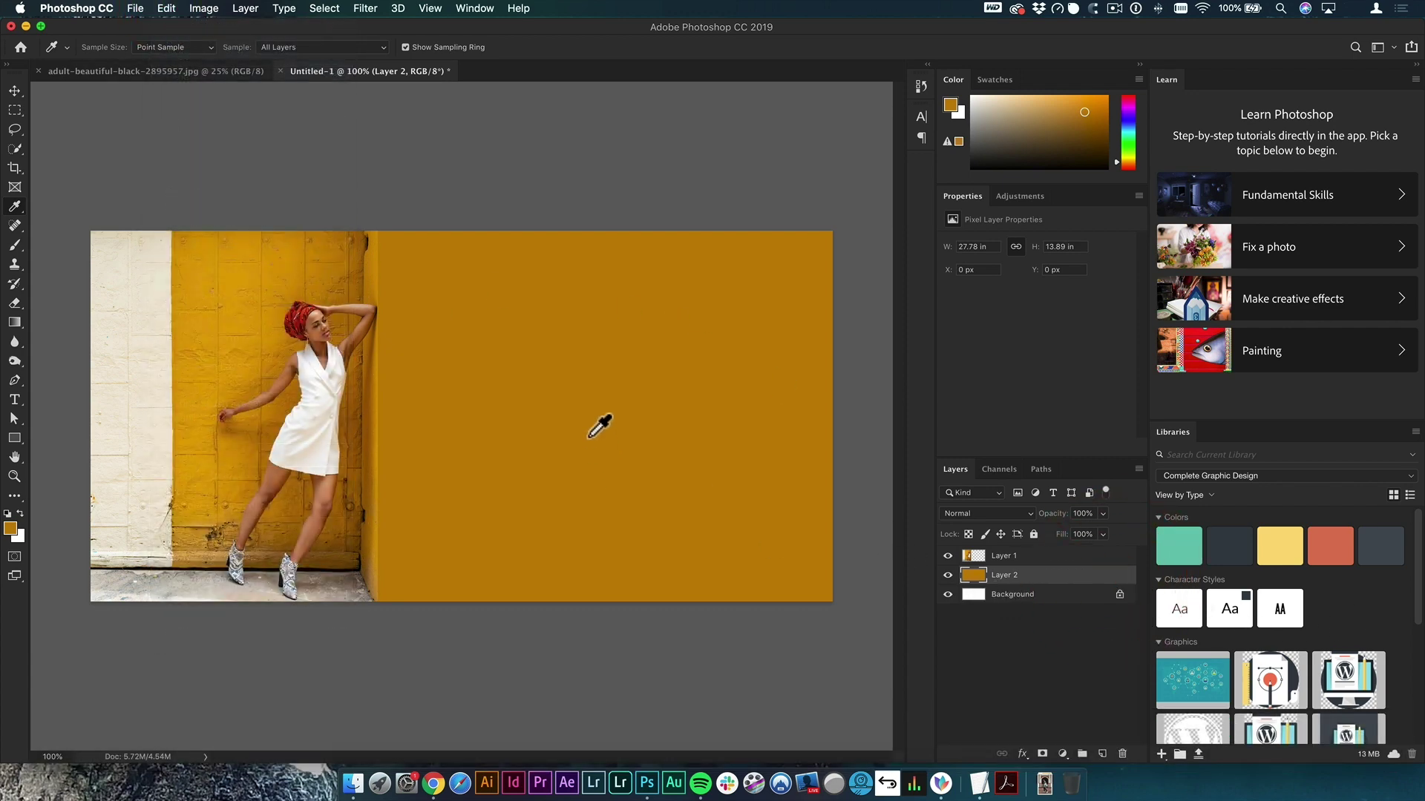
{"action": "key", "text": "v"}
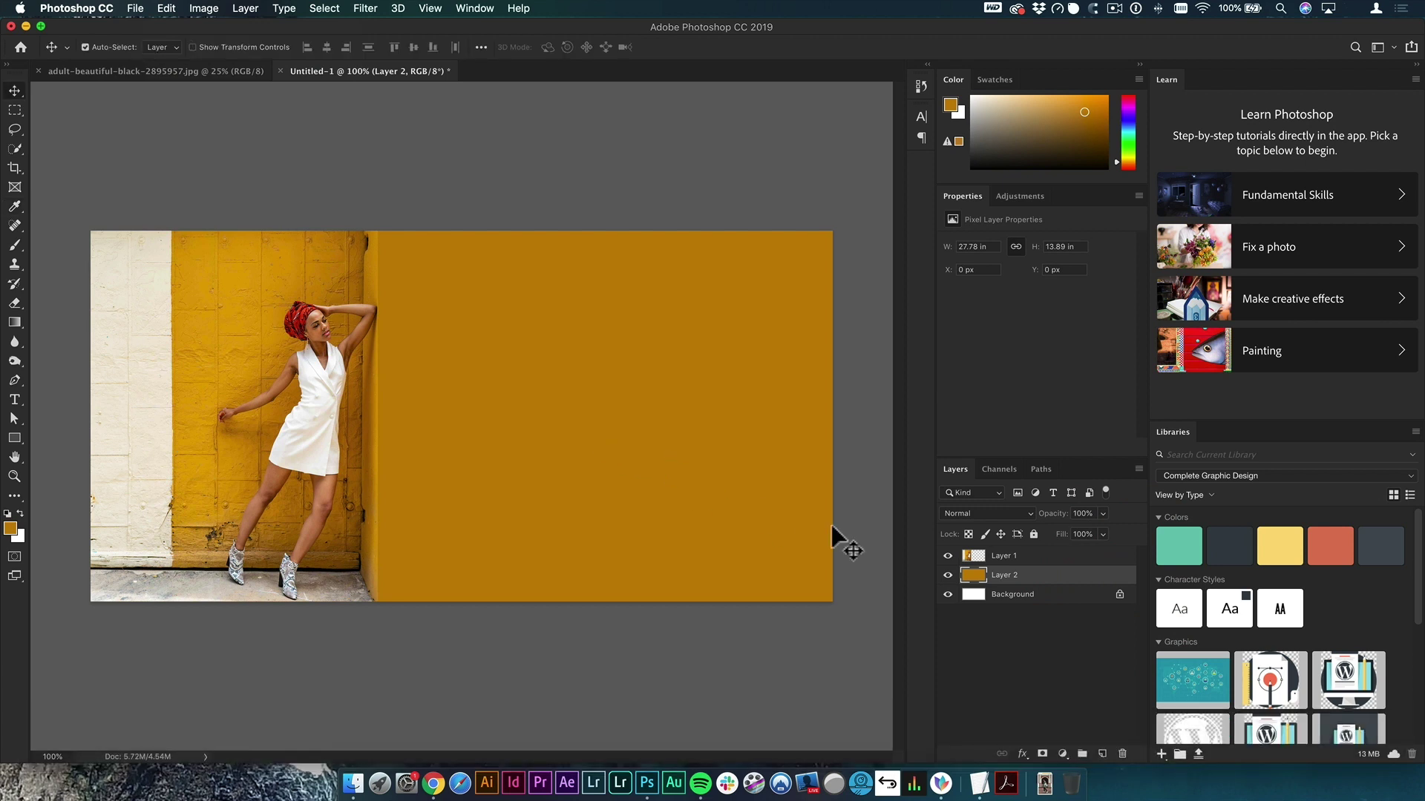
Step: Set the Type tool's text colour to a light beige sampled from the woman's white dress
{"action": "key", "text": "t"}
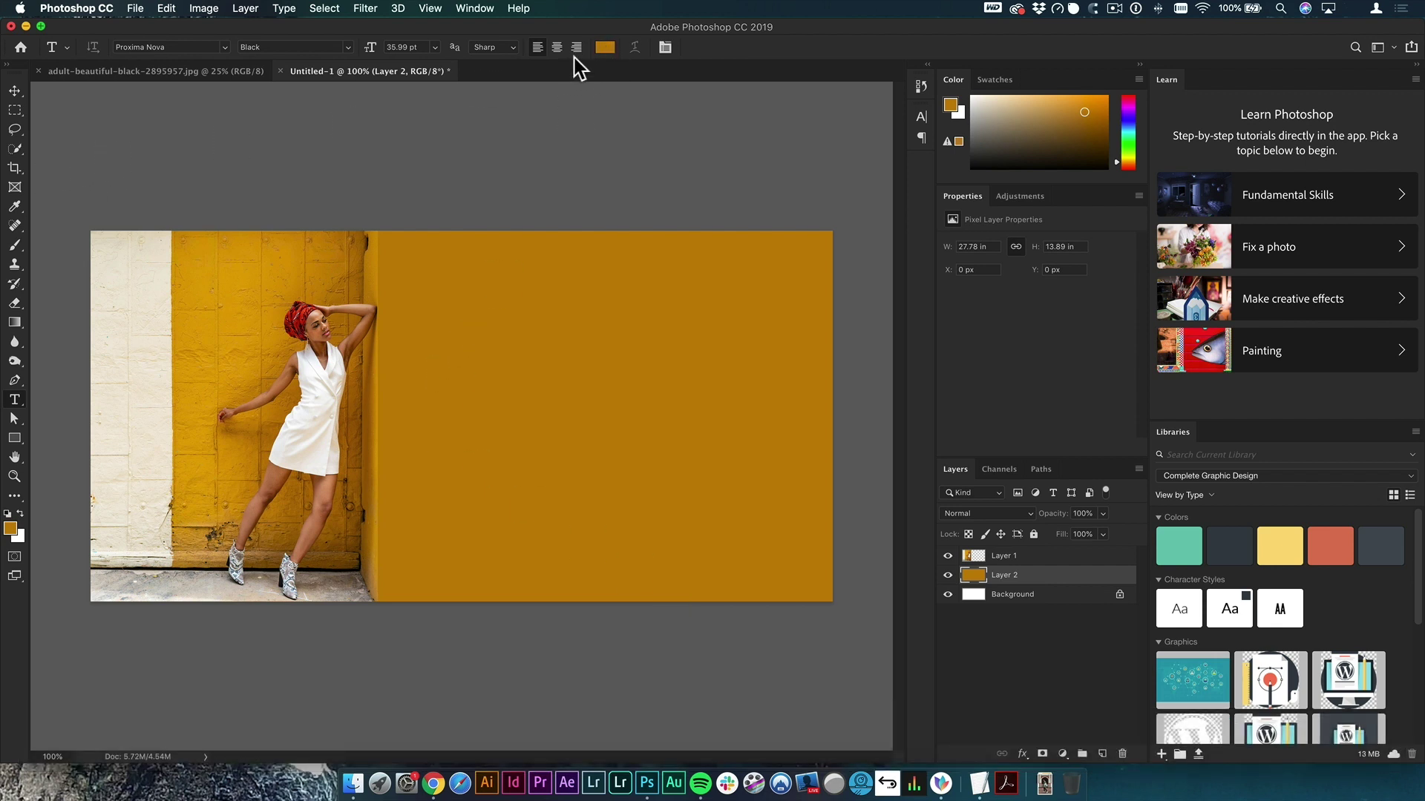
{"action": "left_click", "coordinate": [605, 48]}
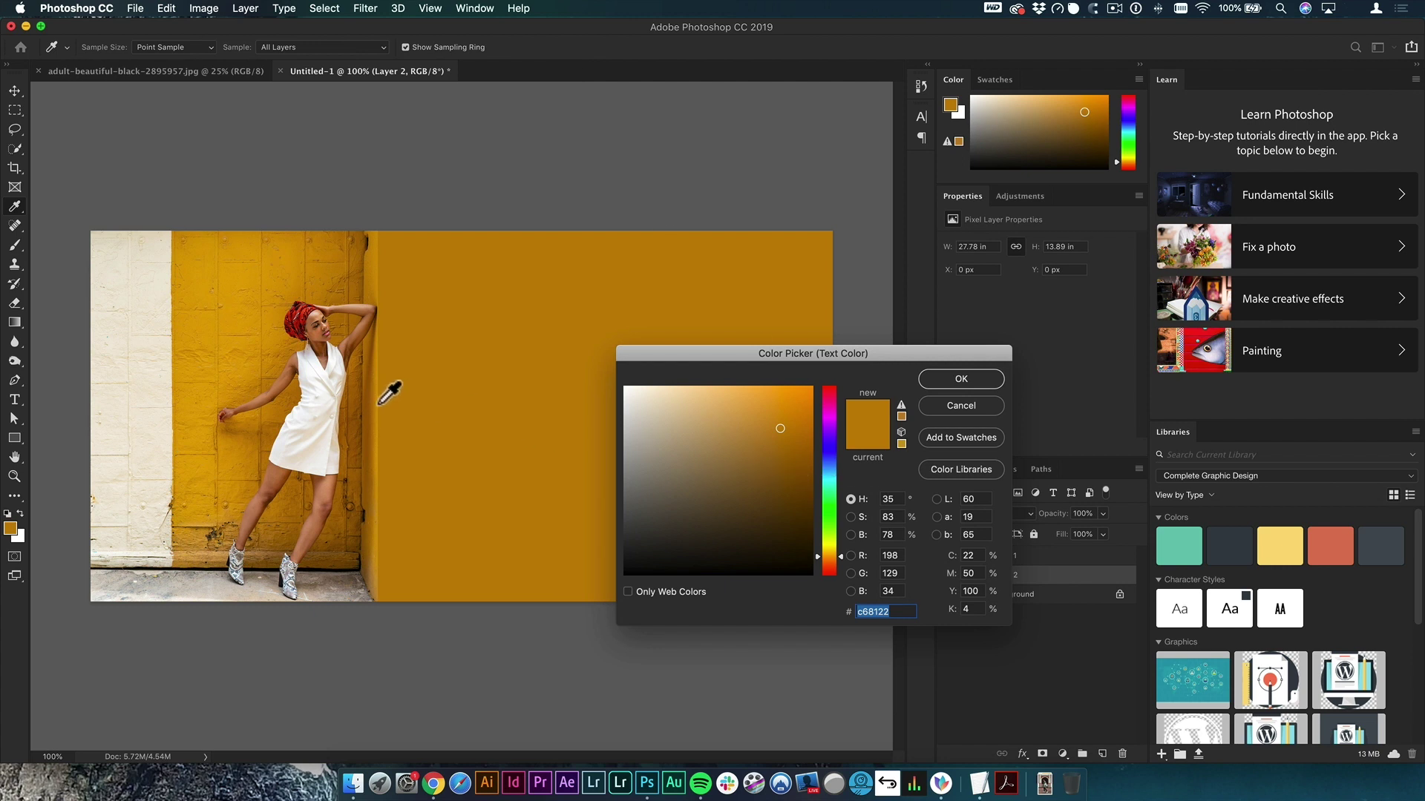
{"action": "left_click", "coordinate": [320, 441]}
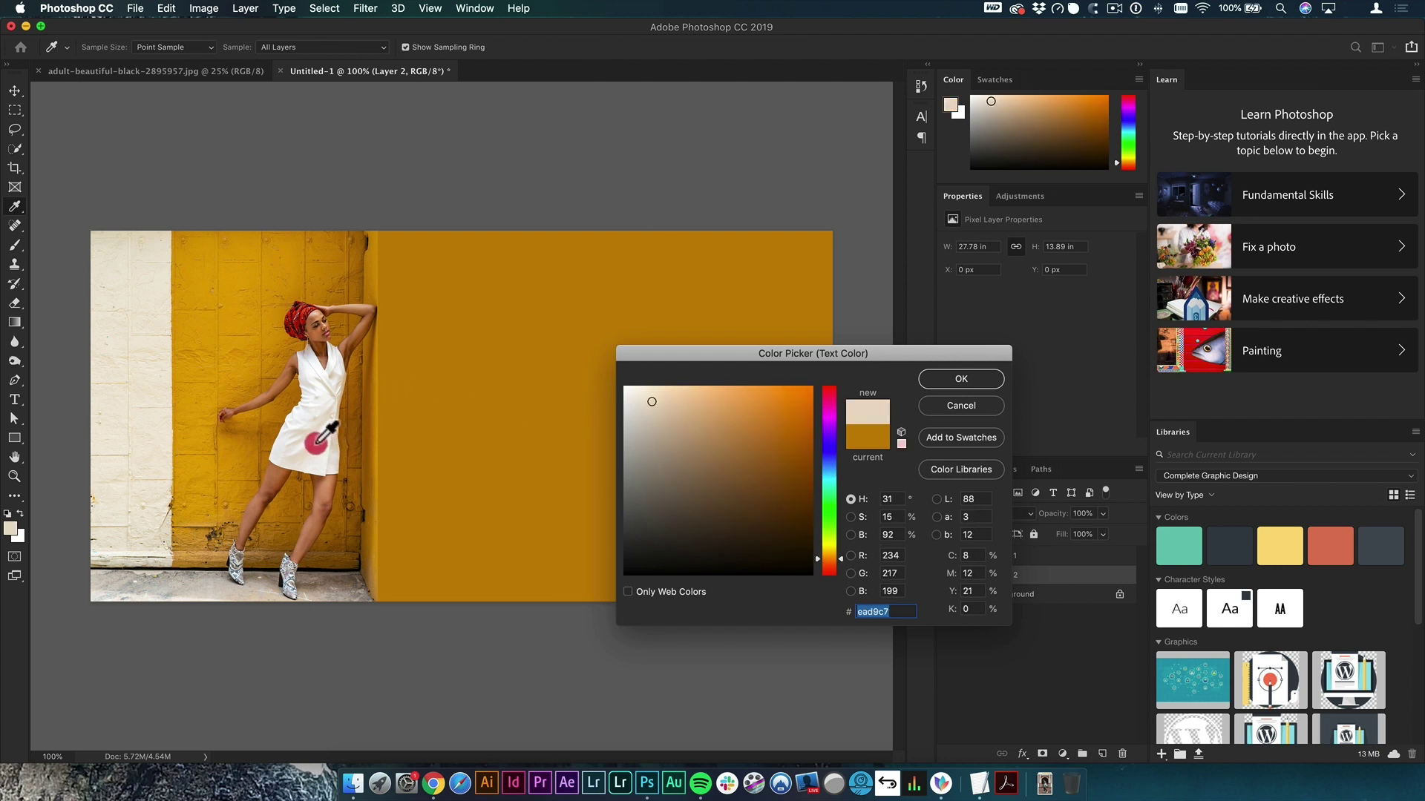
{"action": "left_click", "coordinate": [962, 379]}
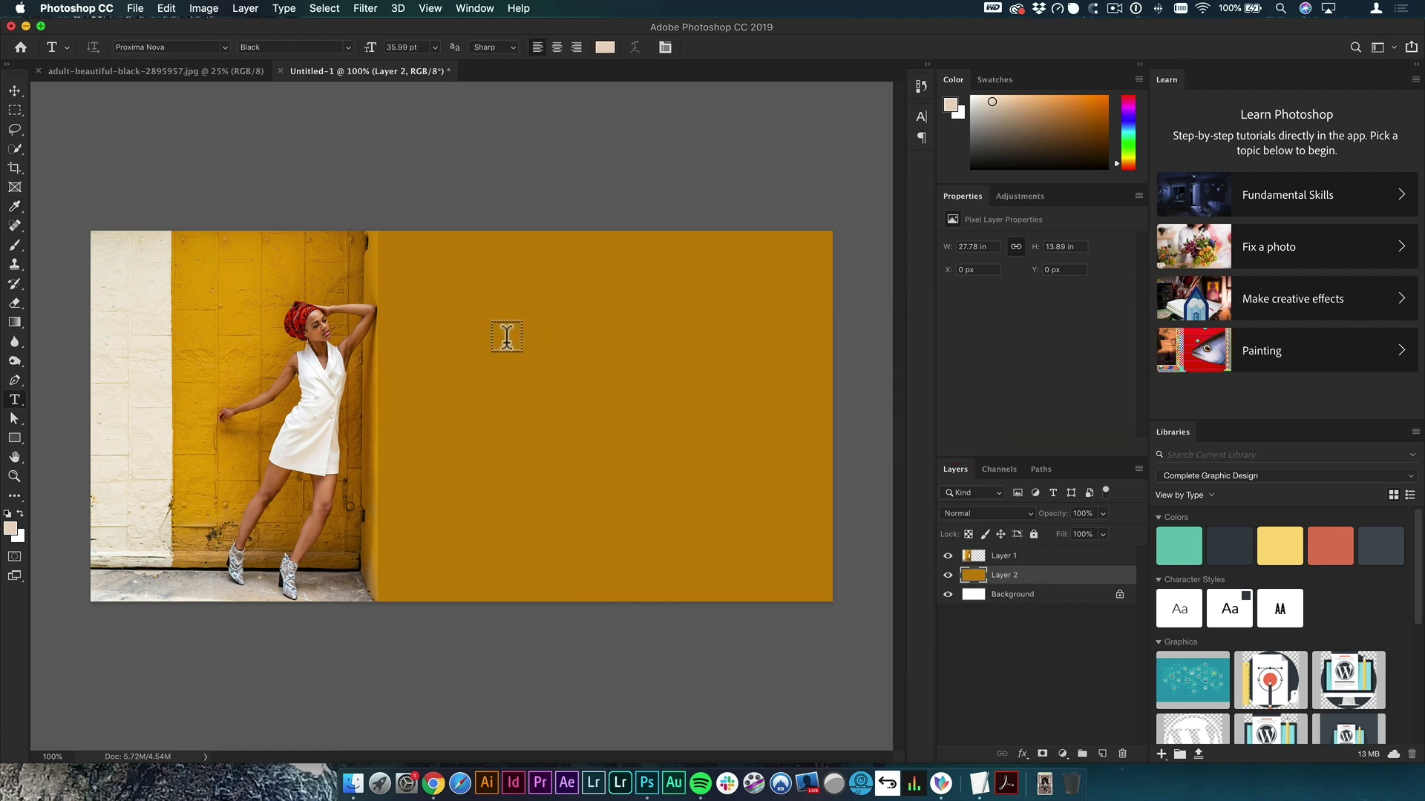
Step: Add the text "Your Text Here" on the plain yellow area, one word per line
{"action": "left_click", "coordinate": [507, 338]}
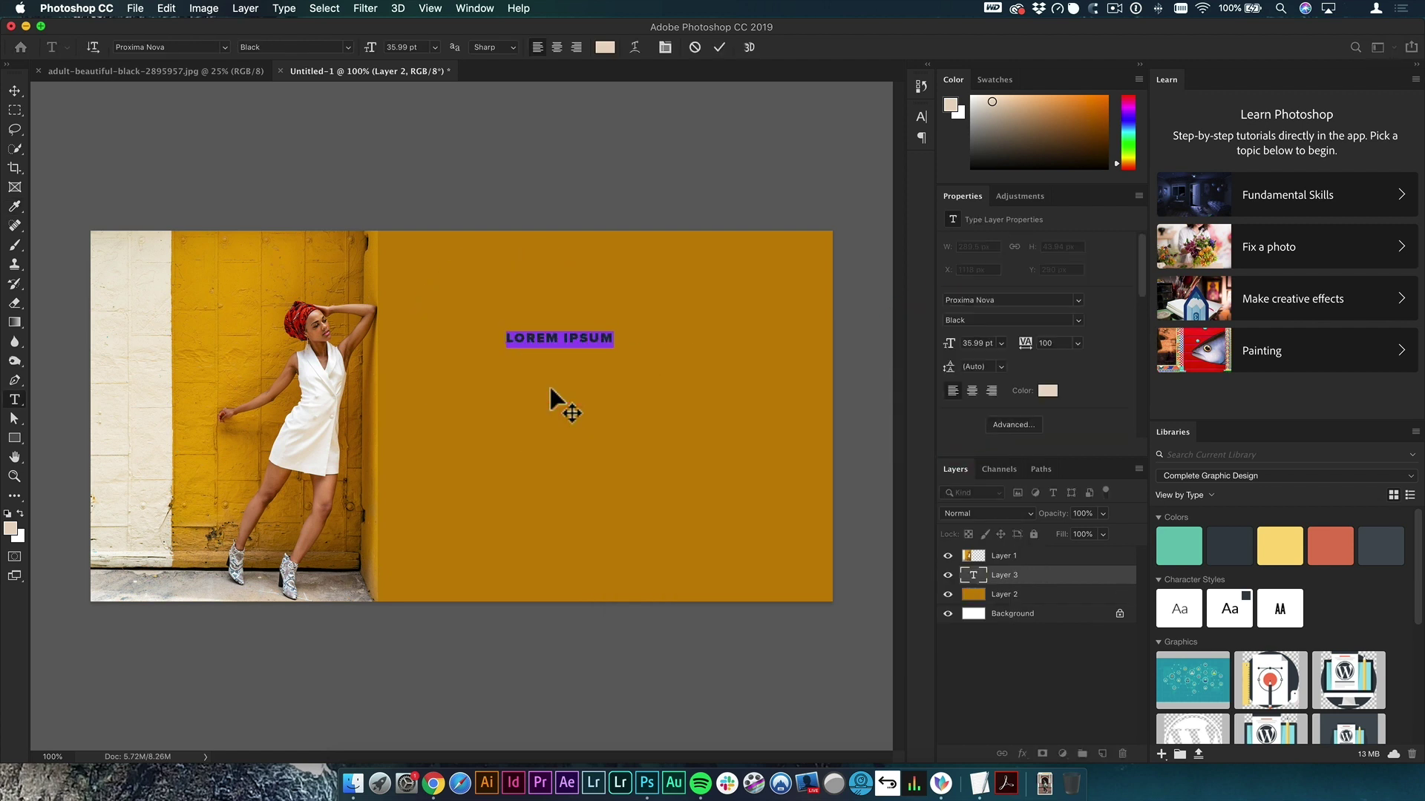
{"action": "type", "text": "YOUR"}
{"action": "key", "text": "Return"}
{"action": "type", "text": "TEXT"}
{"action": "key", "text": "shift+Return"}
{"action": "type", "text": "Here"}
Step: Enlarge the text to about 88.7 pt and place it beside the photo at about X 891 px, Y 135 px
{"action": "key", "text": "super+t"}
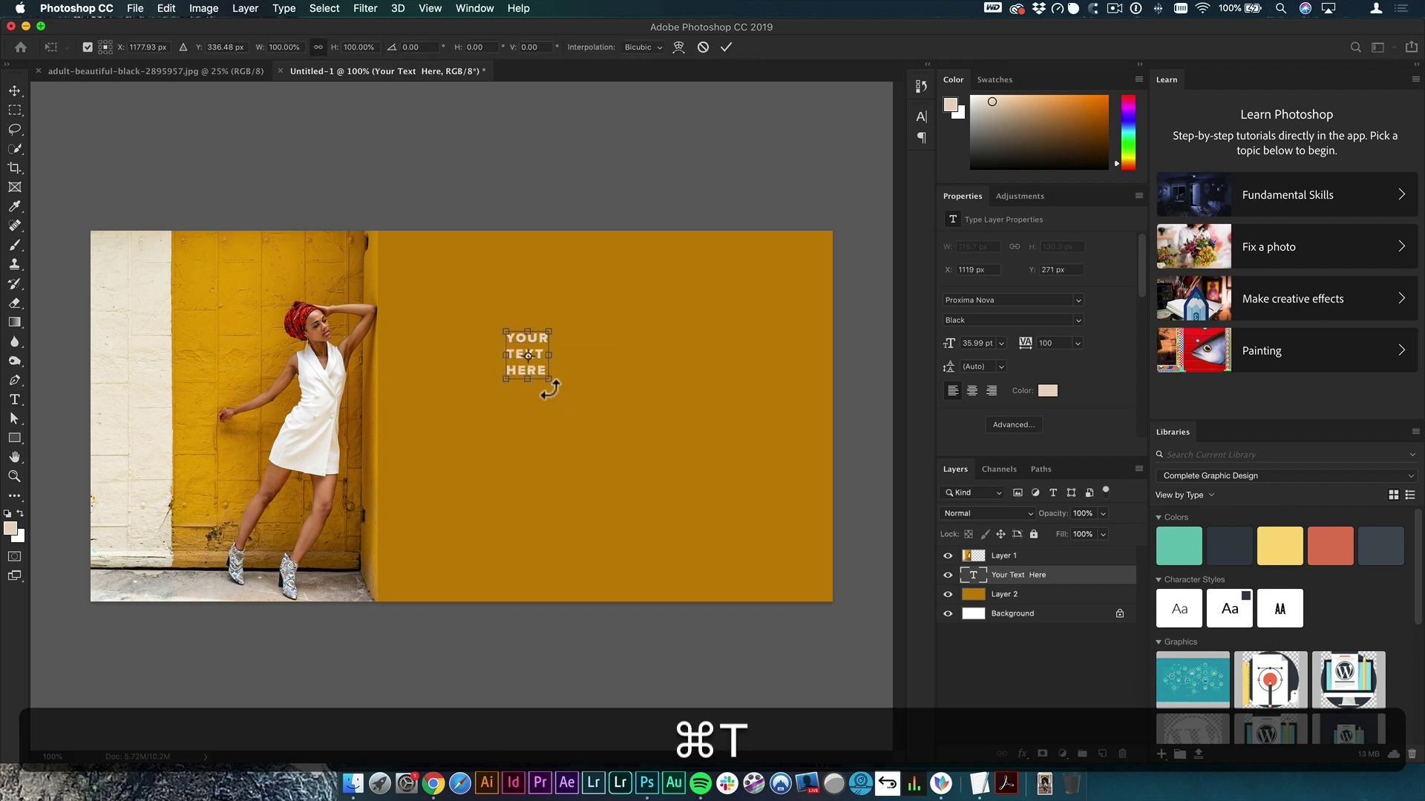
{"action": "left_click_drag", "start_coordinate": [547, 378], "coordinate": [626, 448]}
{"action": "key", "text": "v"}
{"action": "left_click_drag", "start_coordinate": [605, 391], "coordinate": [502, 352]}
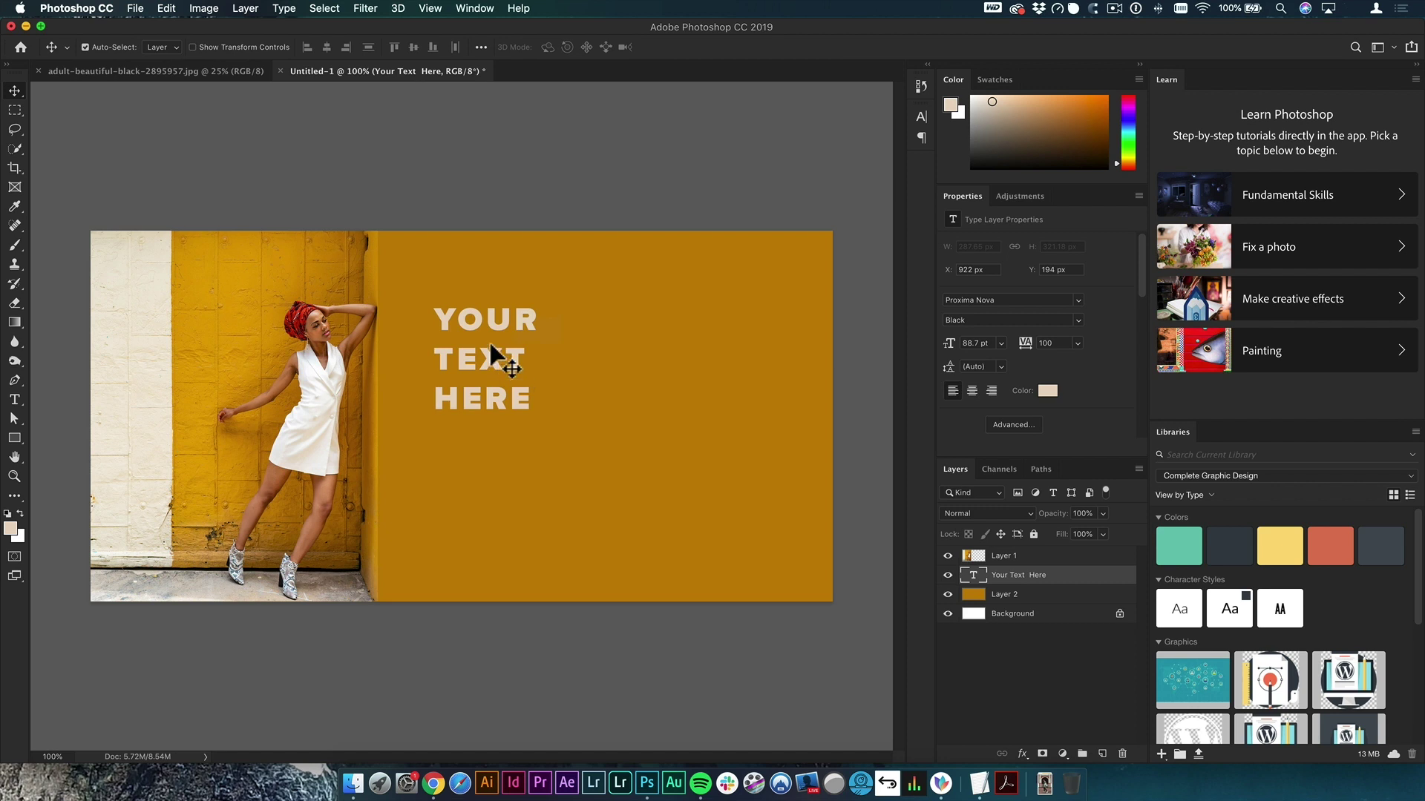
{"action": "left_click_drag", "start_coordinate": [503, 358], "coordinate": [491, 343]}
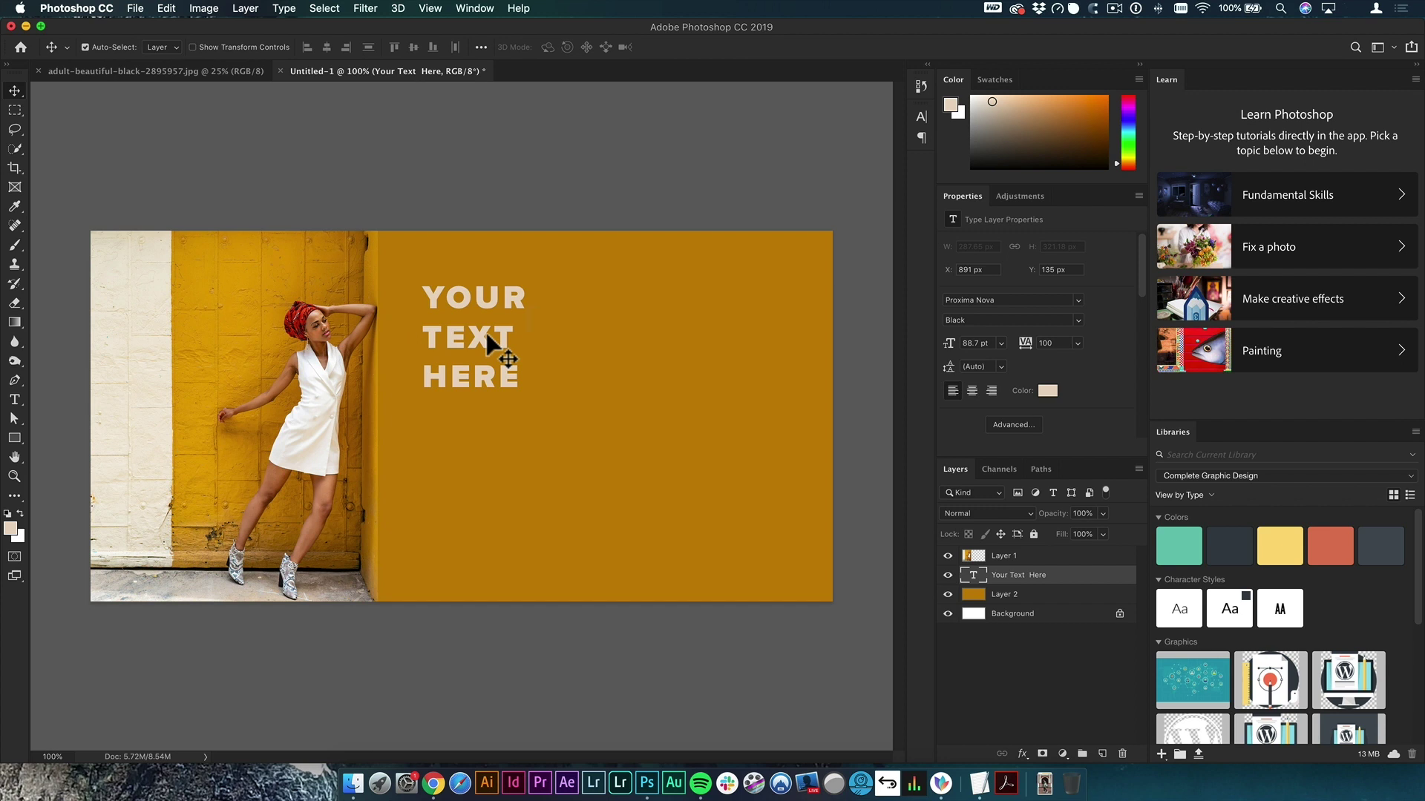
Step: Add a blank layer above the plain yellow fill layer and choose the foreground-to-transparent gradient preset for the Gradient tool
{"action": "left_click", "coordinate": [617, 523]}
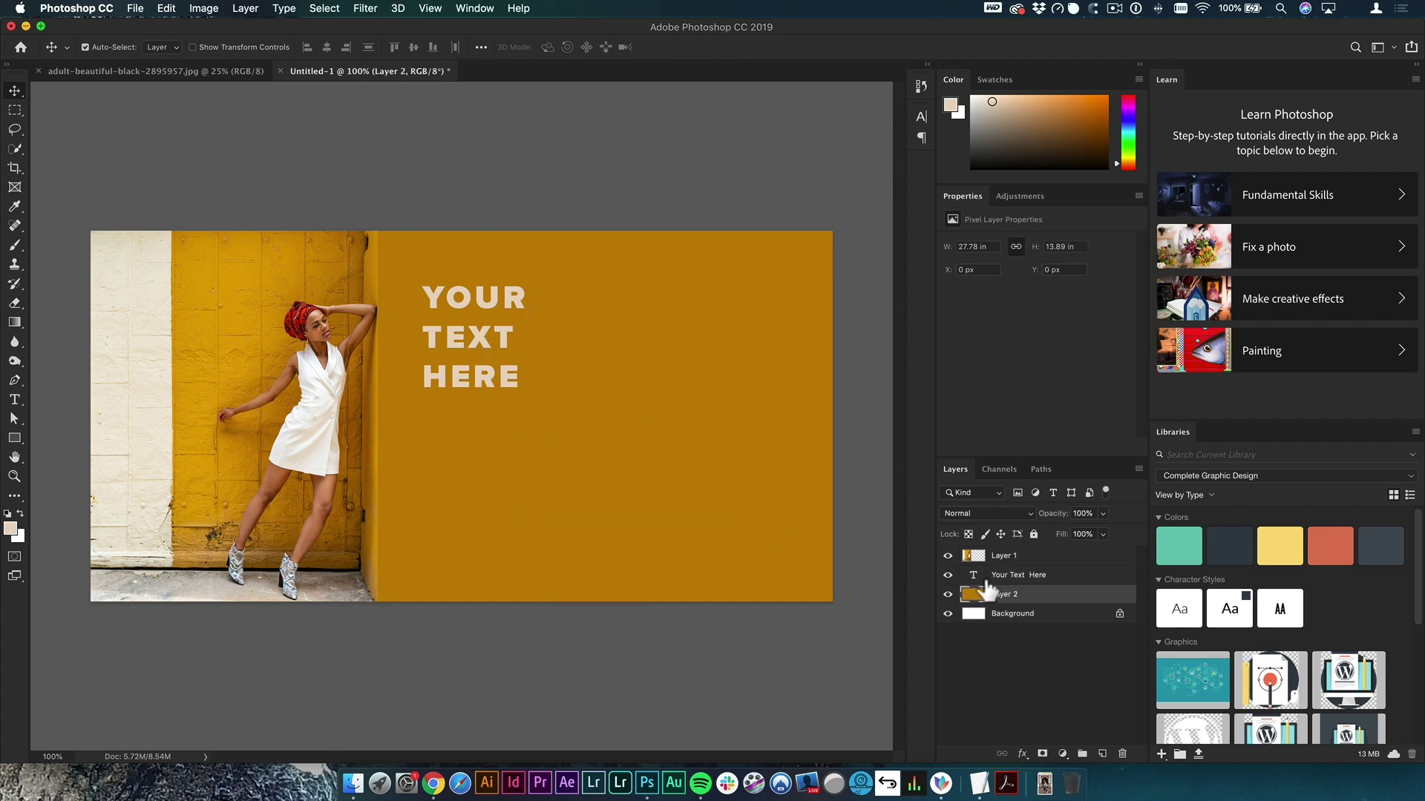
{"action": "left_click", "coordinate": [1102, 754]}
{"action": "key", "text": "g"}
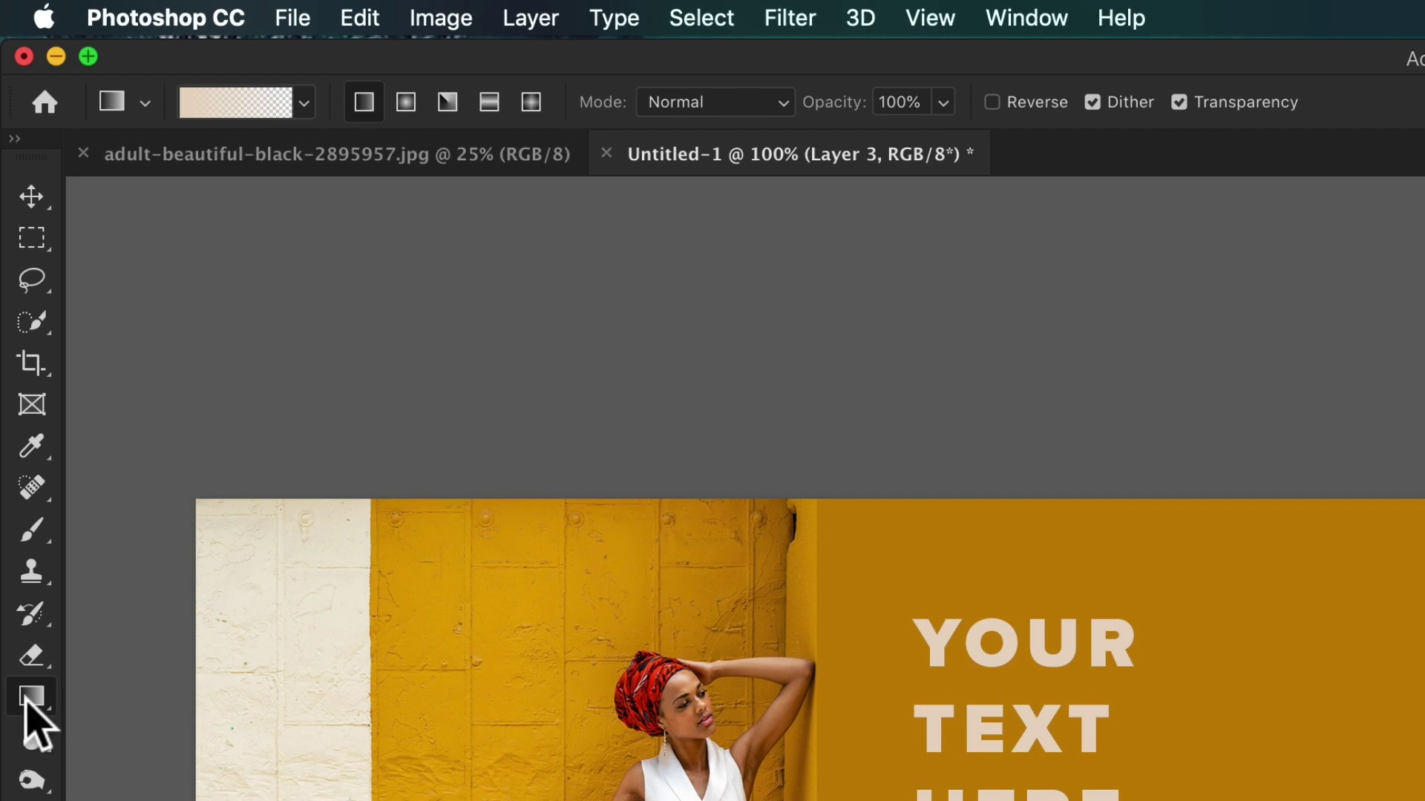
{"action": "left_click", "coordinate": [302, 104]}
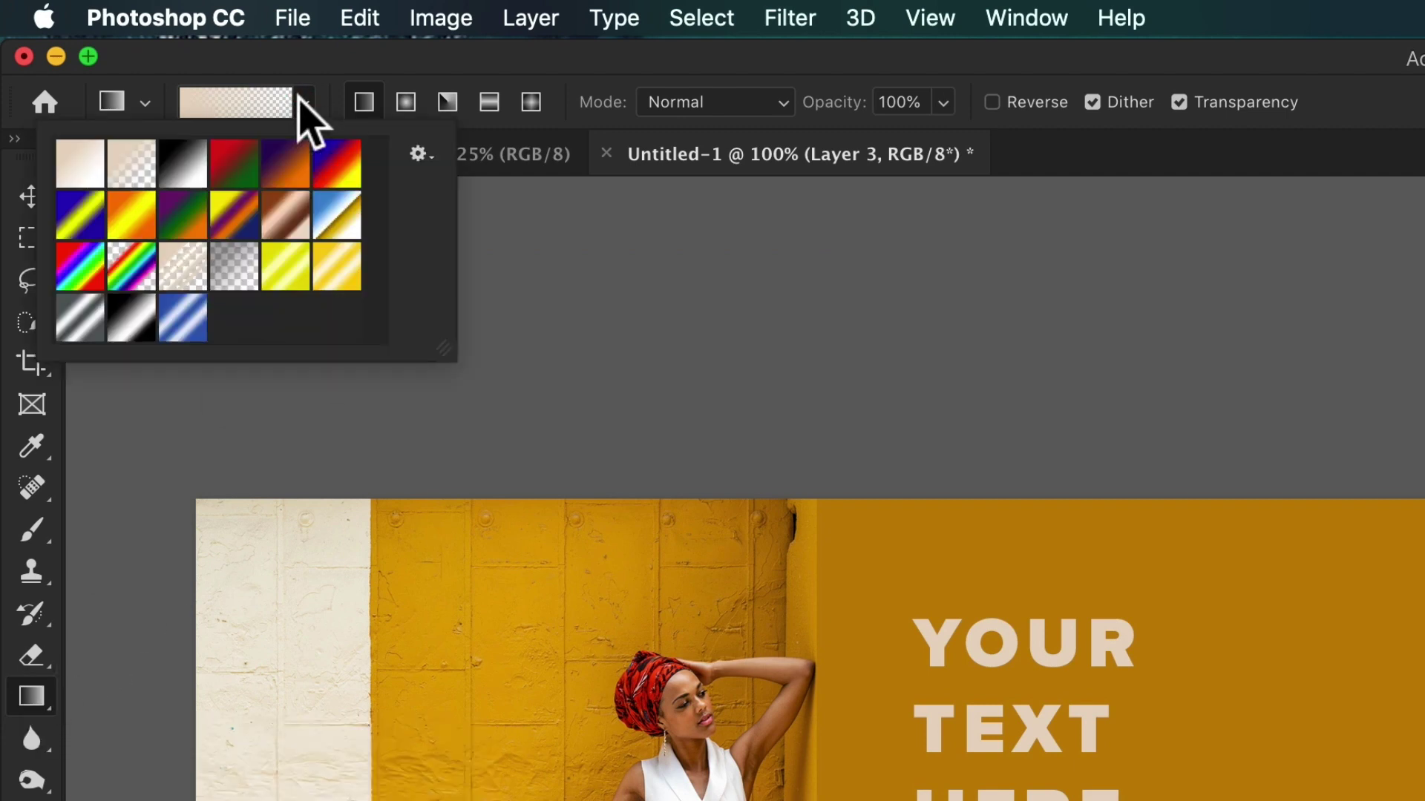
{"action": "left_click", "coordinate": [70, 155]}
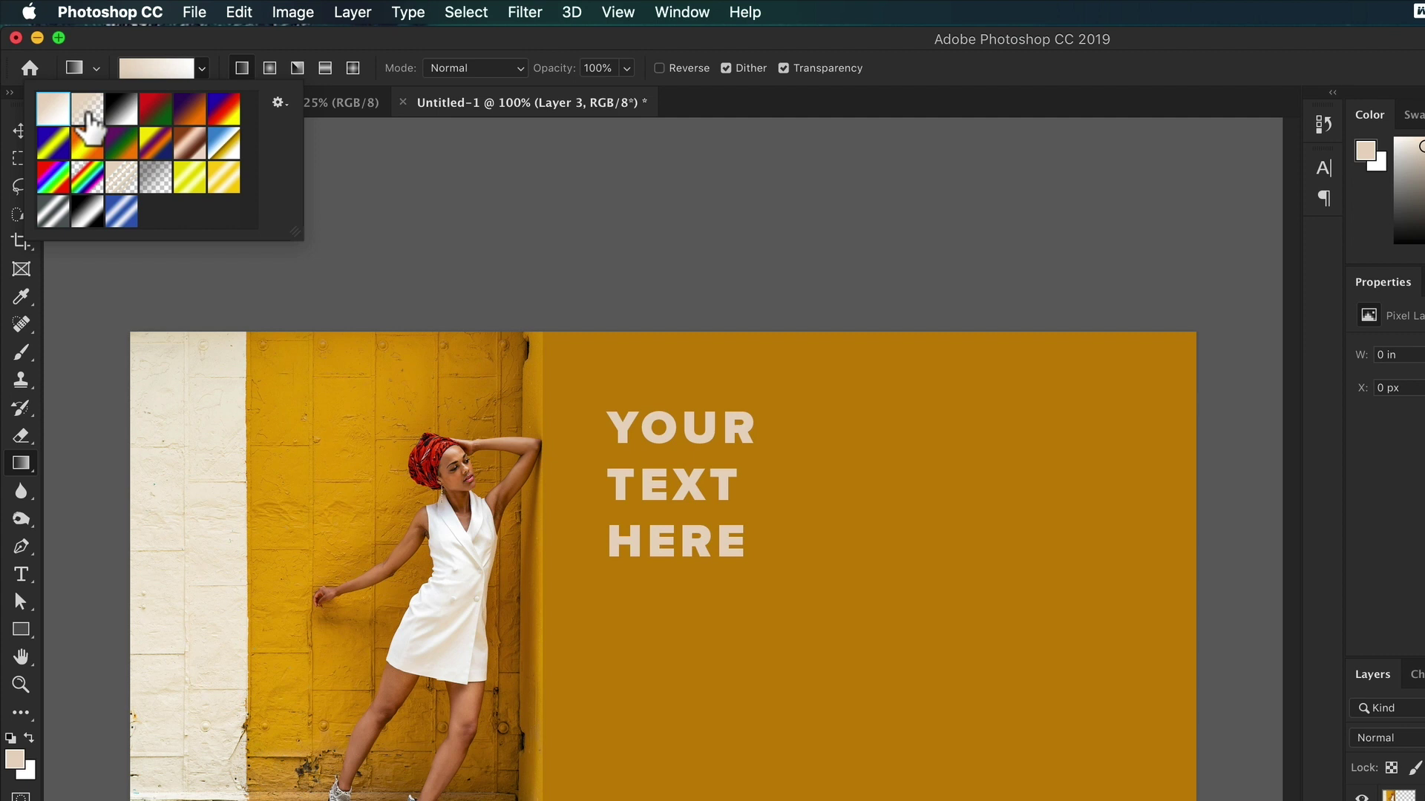
{"action": "left_click", "coordinate": [91, 112]}
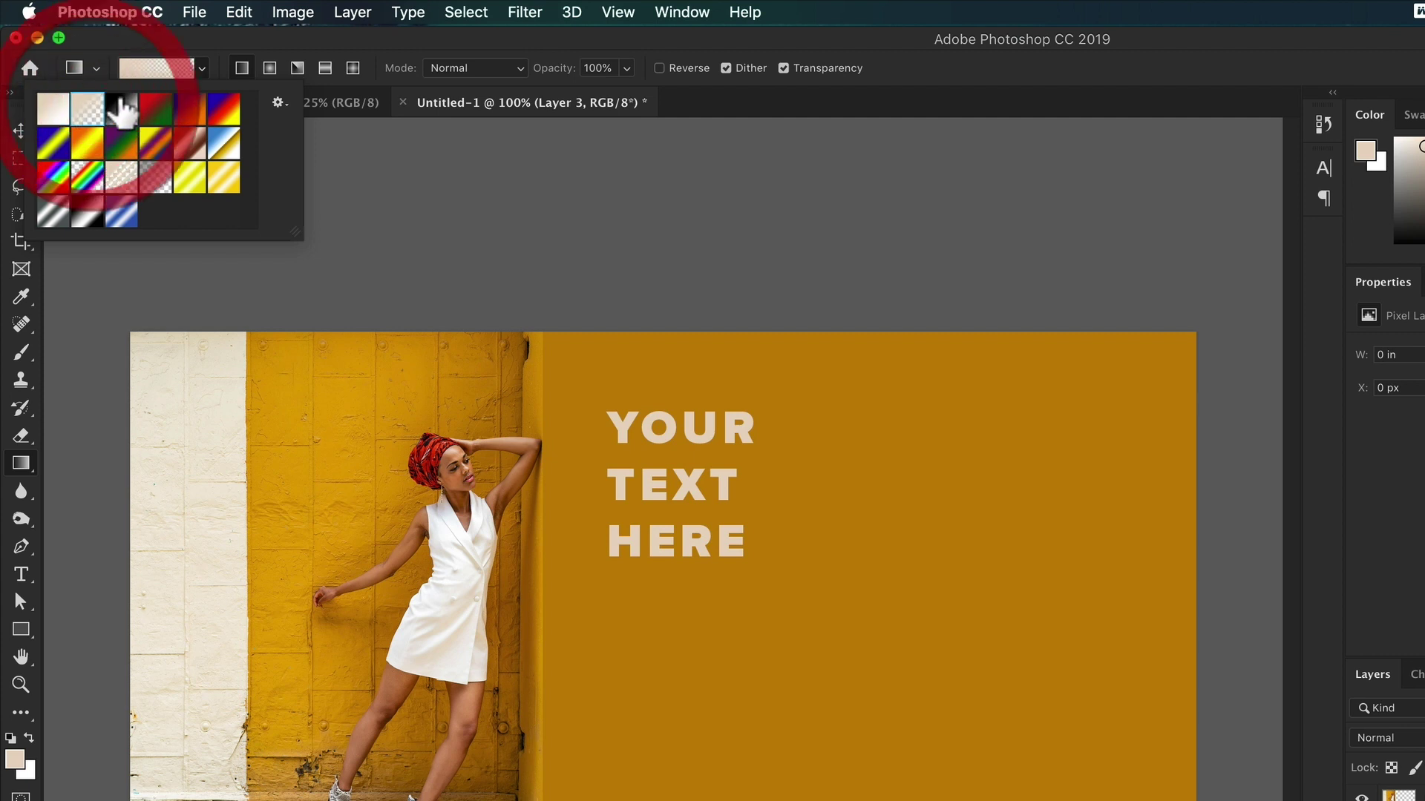
{"action": "left_click", "coordinate": [223, 45]}
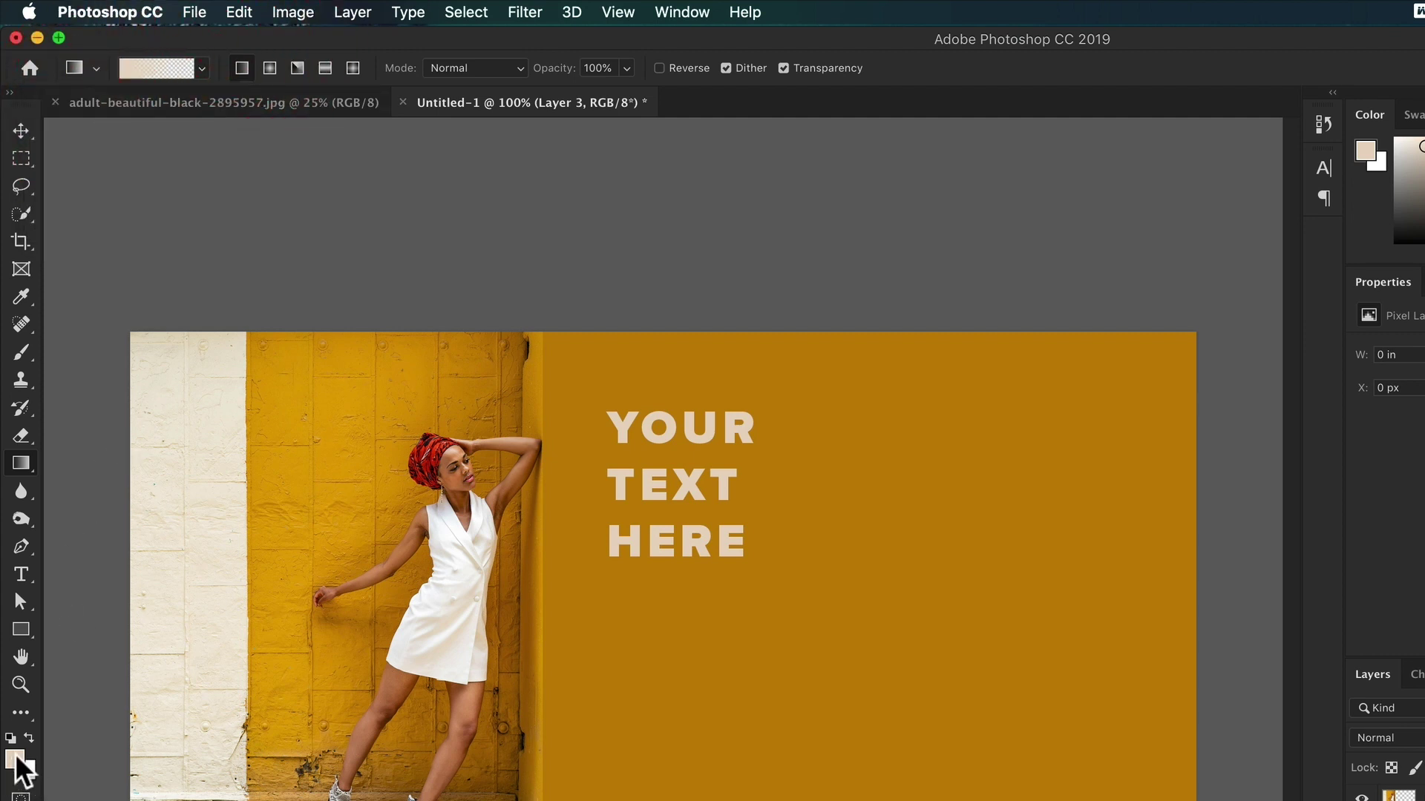
Step: Sample a dark brownish orange from the photo and draw a linear gradient inward from the banner's lower-right corner
{"action": "key", "text": "i"}
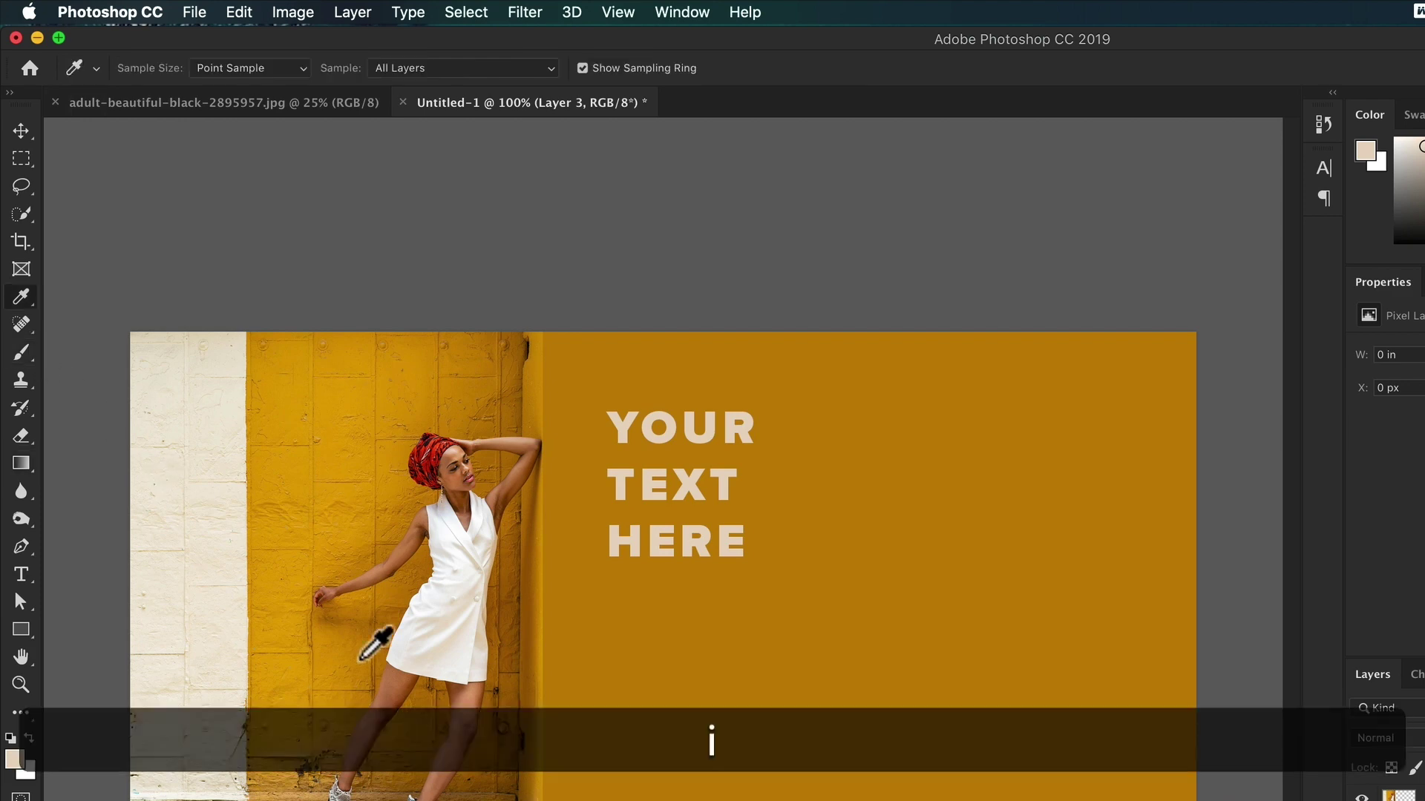
{"action": "left_click", "coordinate": [498, 626]}
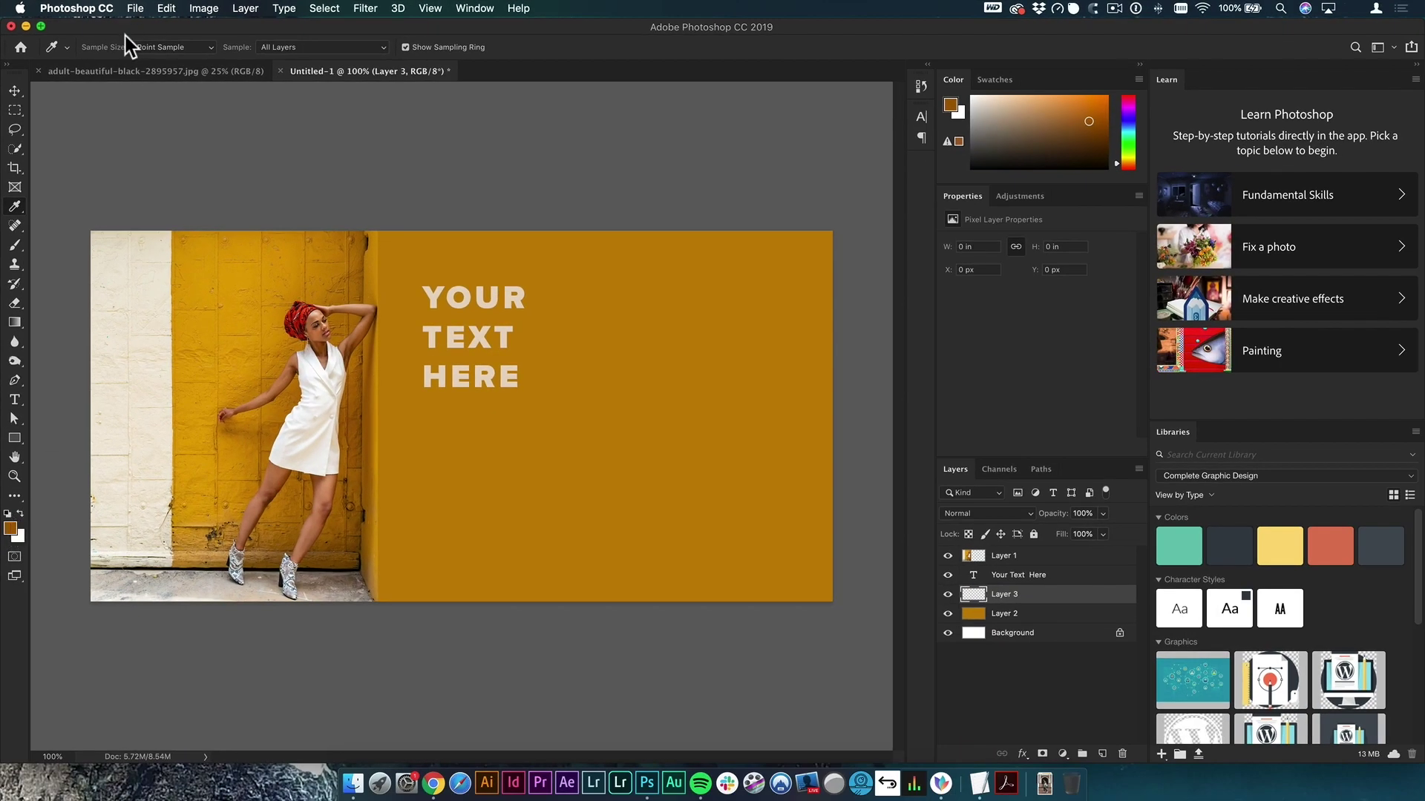
{"action": "key", "text": "g"}
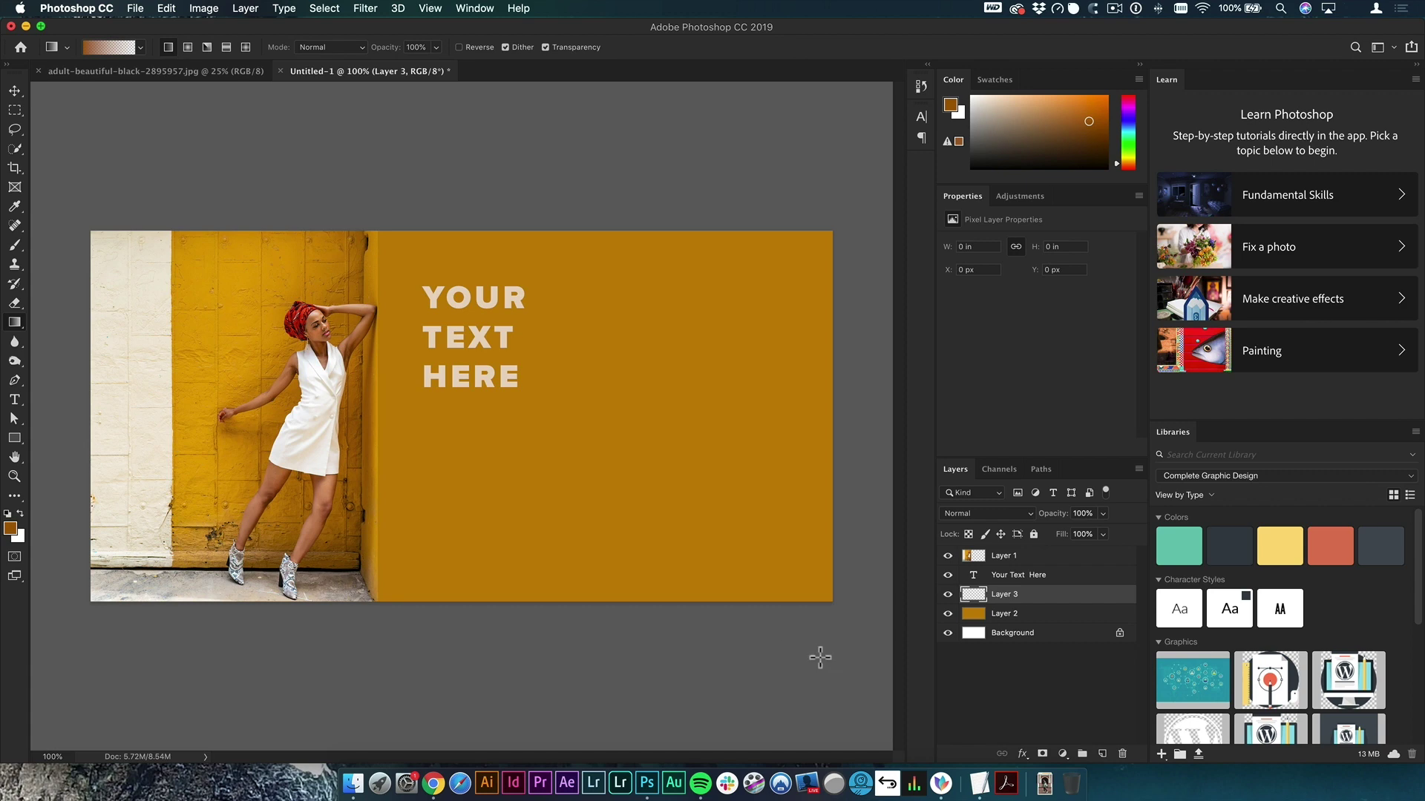
{"action": "left_click_drag", "start_coordinate": [823, 681], "coordinate": [683, 440]}
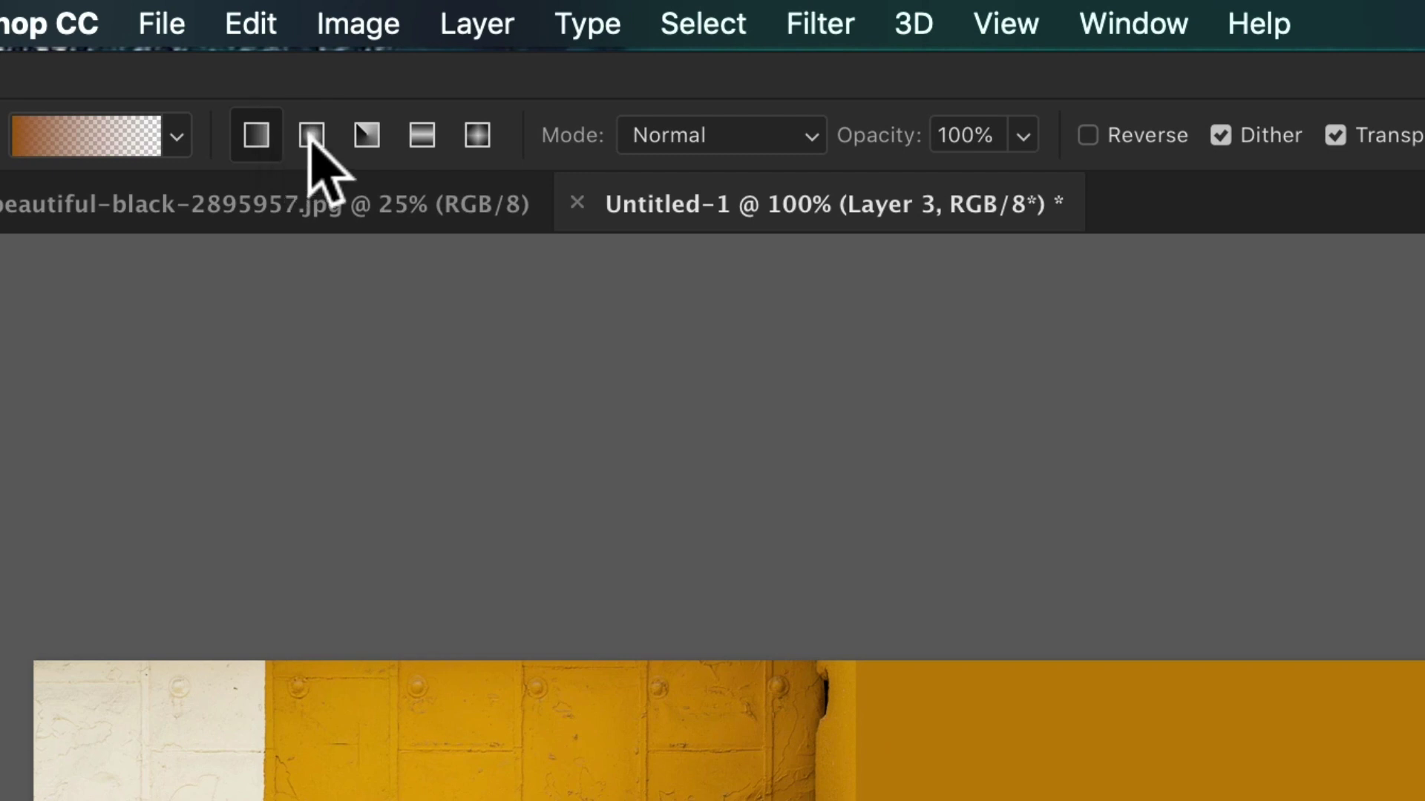
Step: Try a radial and an angle gradient on the plain yellow area, undoing each one
{"action": "left_click", "coordinate": [312, 135]}
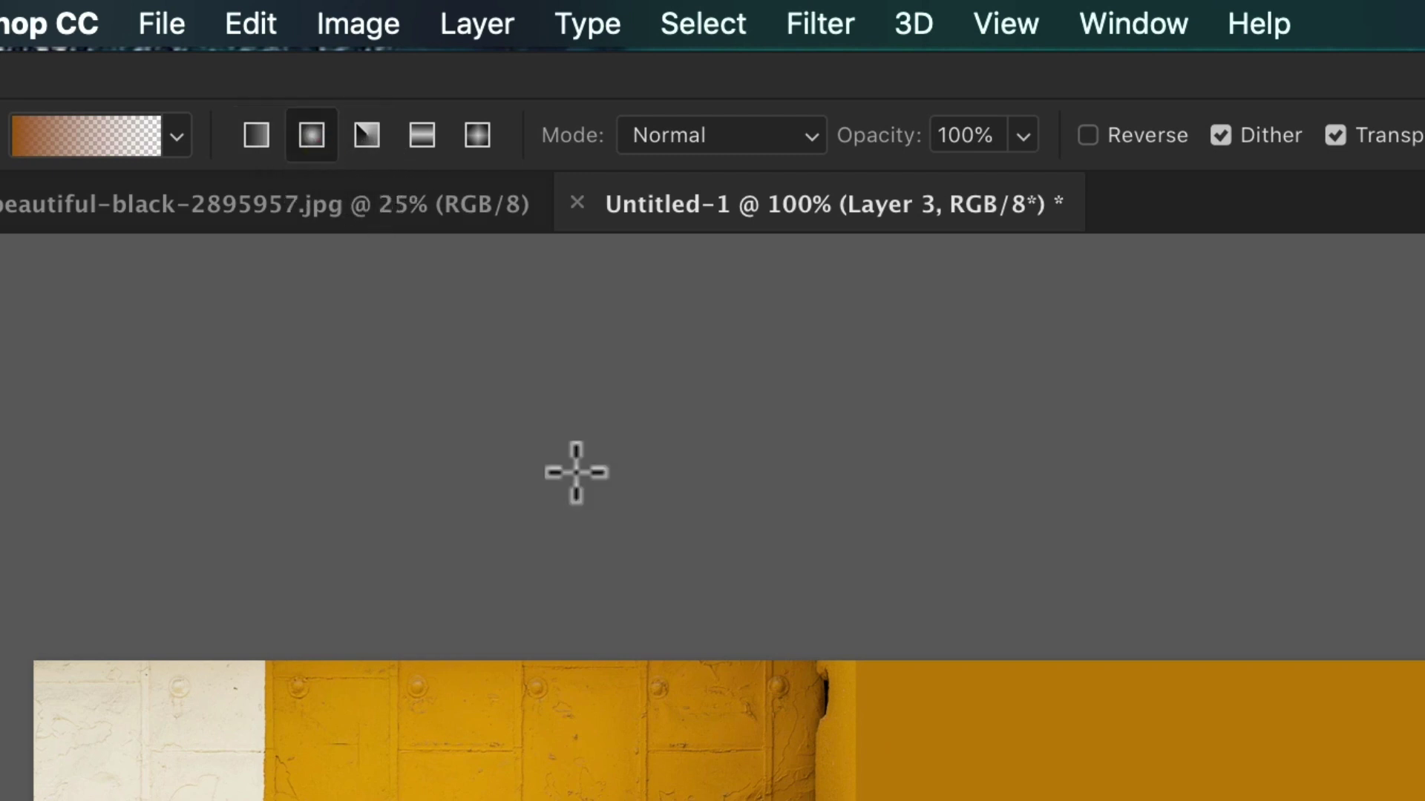
{"action": "left_click_drag", "start_coordinate": [604, 430], "coordinate": [846, 409]}
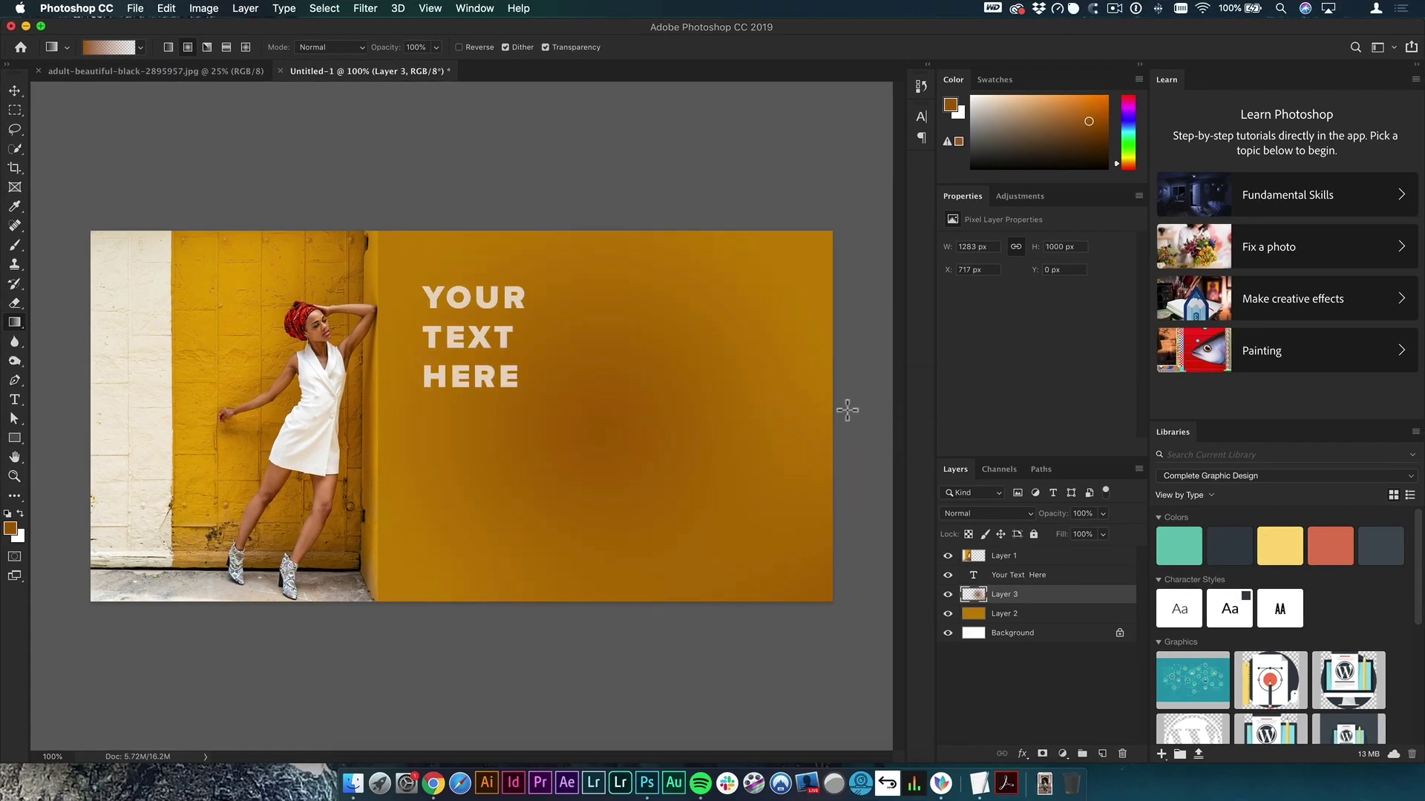
{"action": "key", "text": "super+z"}
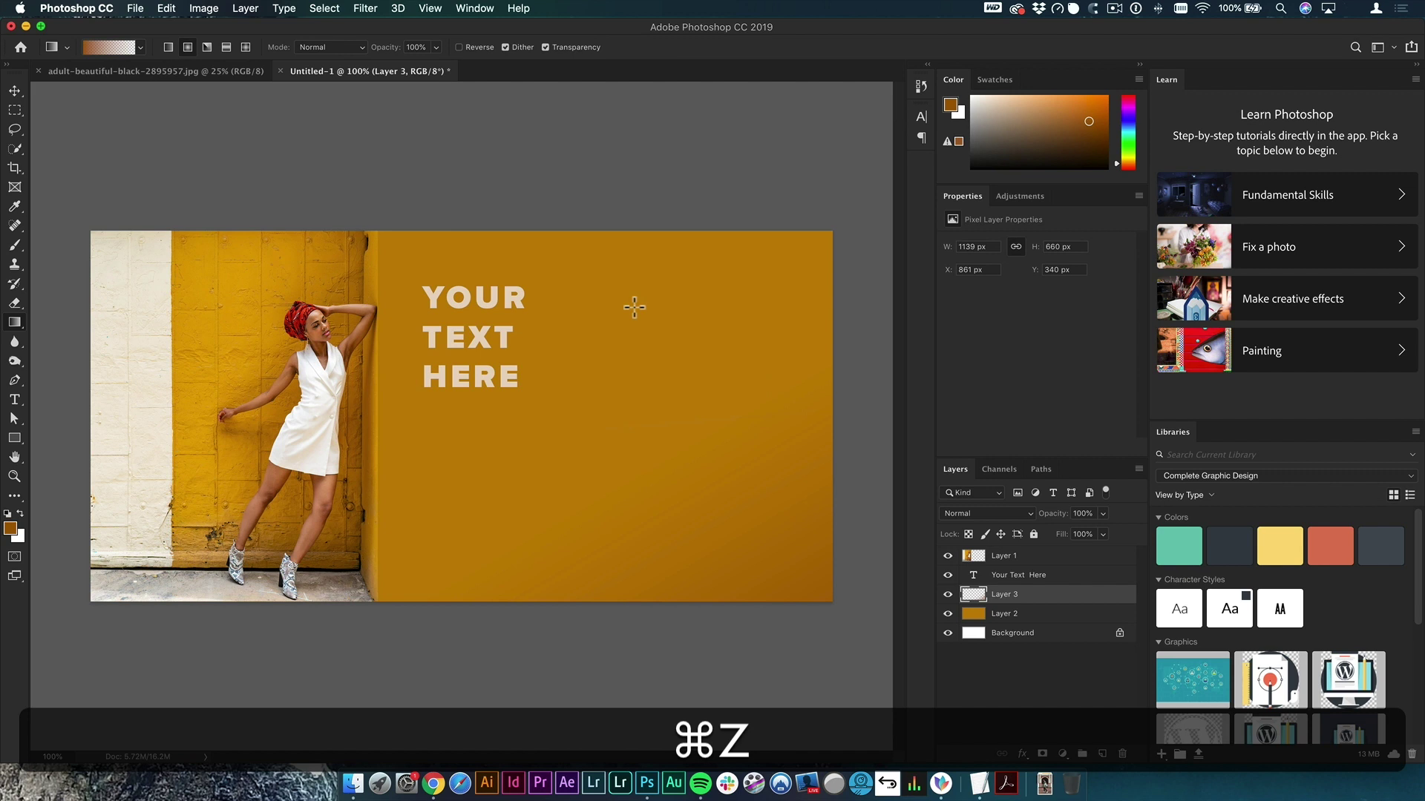
{"action": "left_click", "coordinate": [208, 46]}
{"action": "left_click_drag", "start_coordinate": [567, 404], "coordinate": [815, 389]}
{"action": "key", "text": "super+z"}
Step: Darken the right and upper edges of the yellow area with linear gradients started outside the canvas, redoing the upper one diagonally
{"action": "left_click_drag", "start_coordinate": [776, 370], "coordinate": [725, 372]}
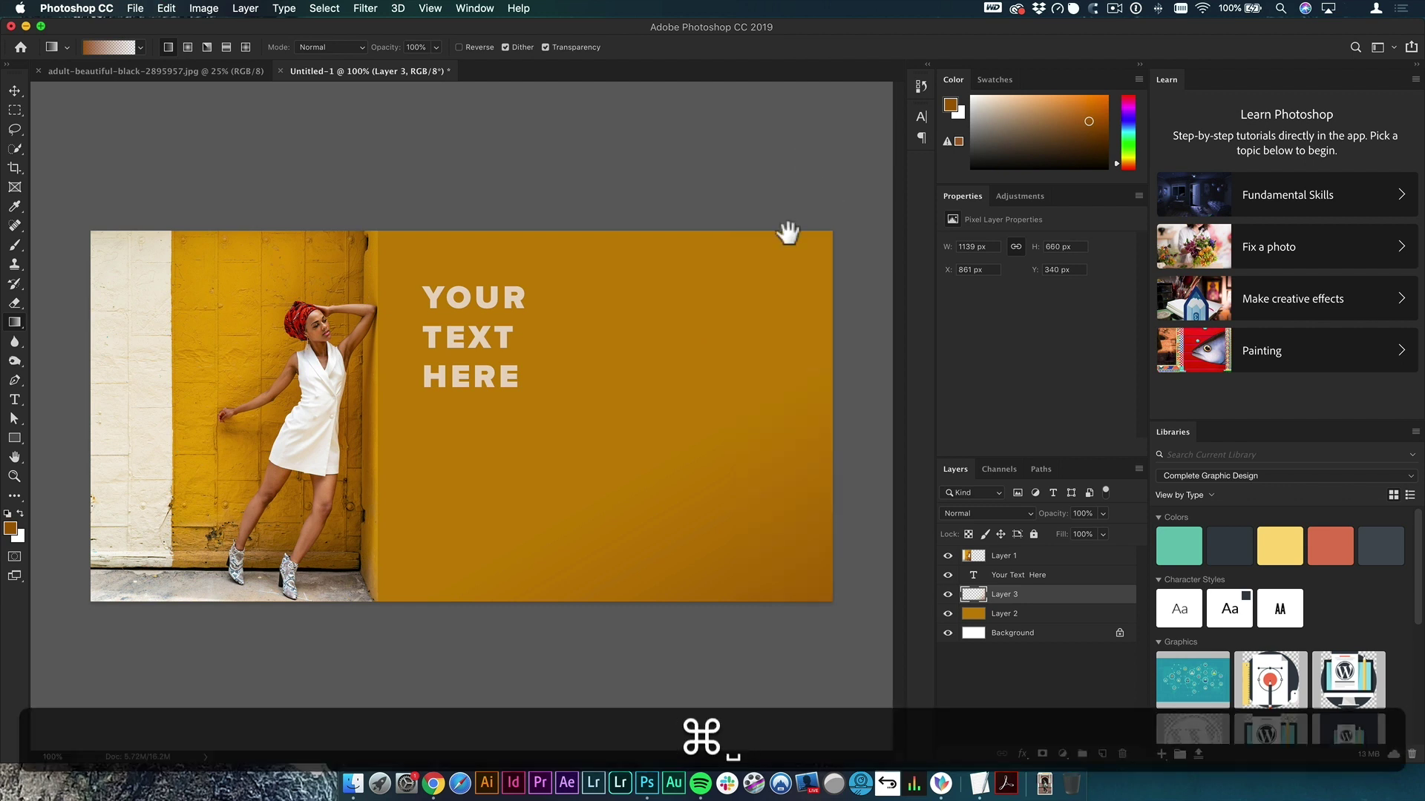
{"action": "key", "text": "super+minus"}
{"action": "left_click_drag", "start_coordinate": [841, 371], "coordinate": [579, 369]}
{"action": "left_click_drag", "start_coordinate": [547, 144], "coordinate": [582, 378]}
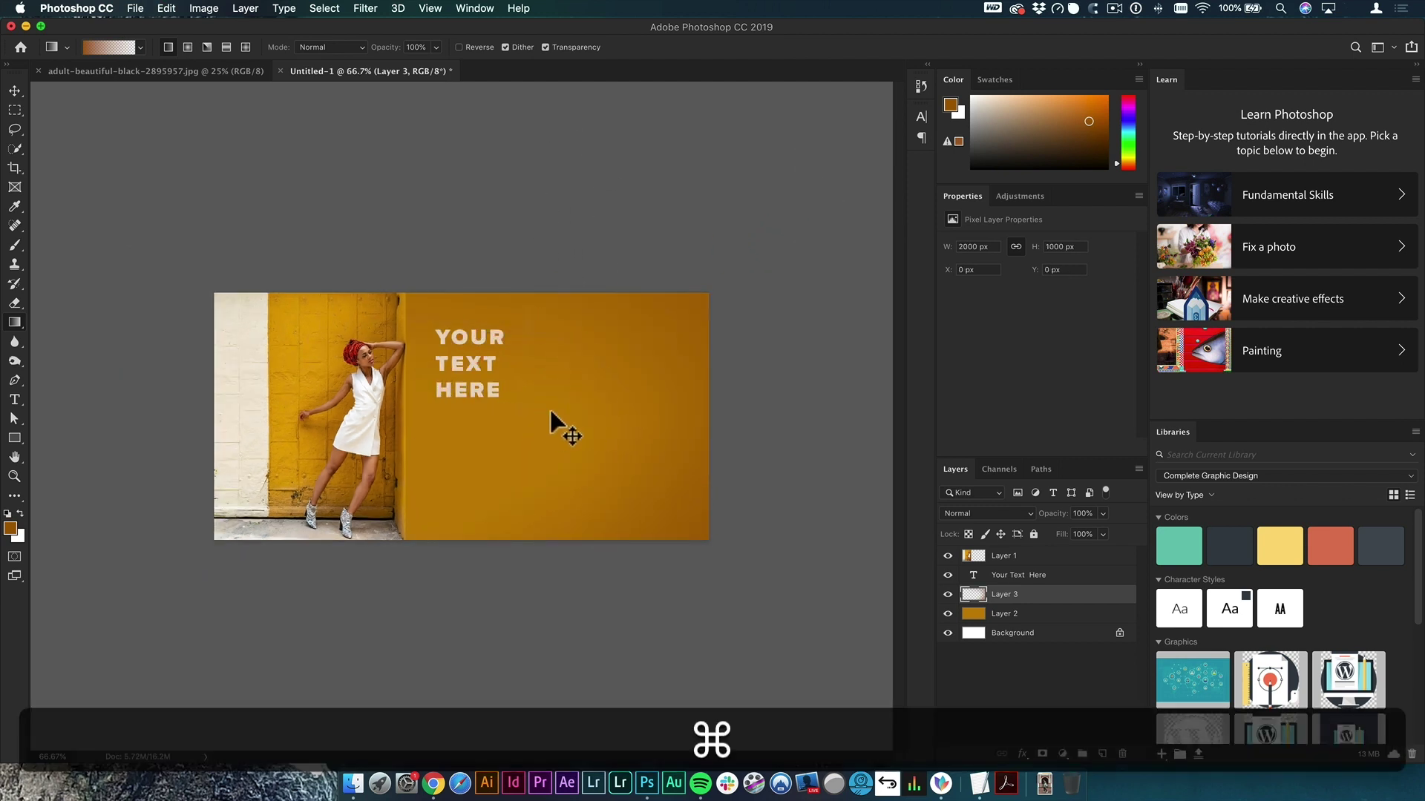
{"action": "left_click_drag", "start_coordinate": [456, 144], "coordinate": [512, 521]}
{"action": "key", "text": "super+z"}
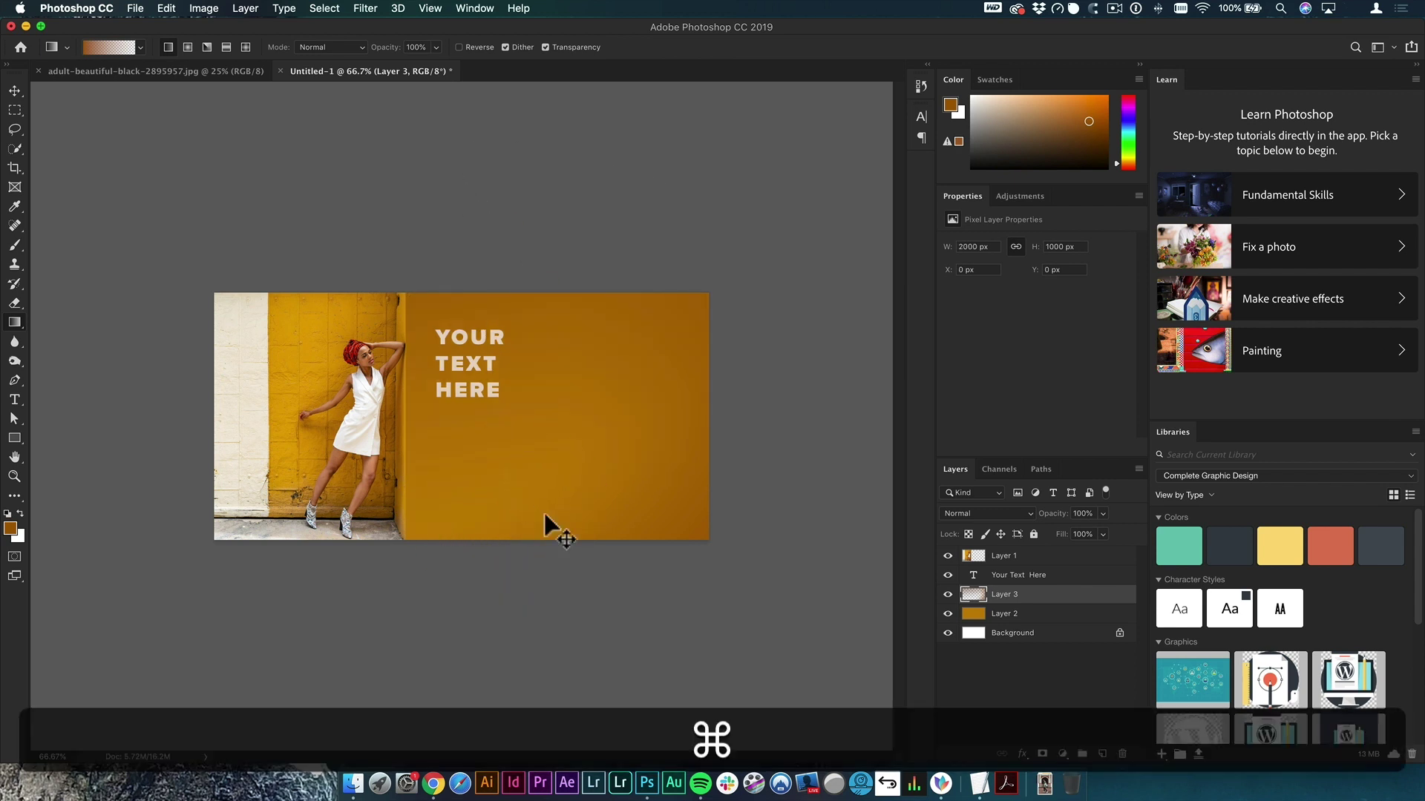
{"action": "left_click_drag", "start_coordinate": [416, 155], "coordinate": [583, 413]}
Step: Return to the Move tool and lower the gradient layer's opacity to 82%
{"action": "key", "text": "v"}
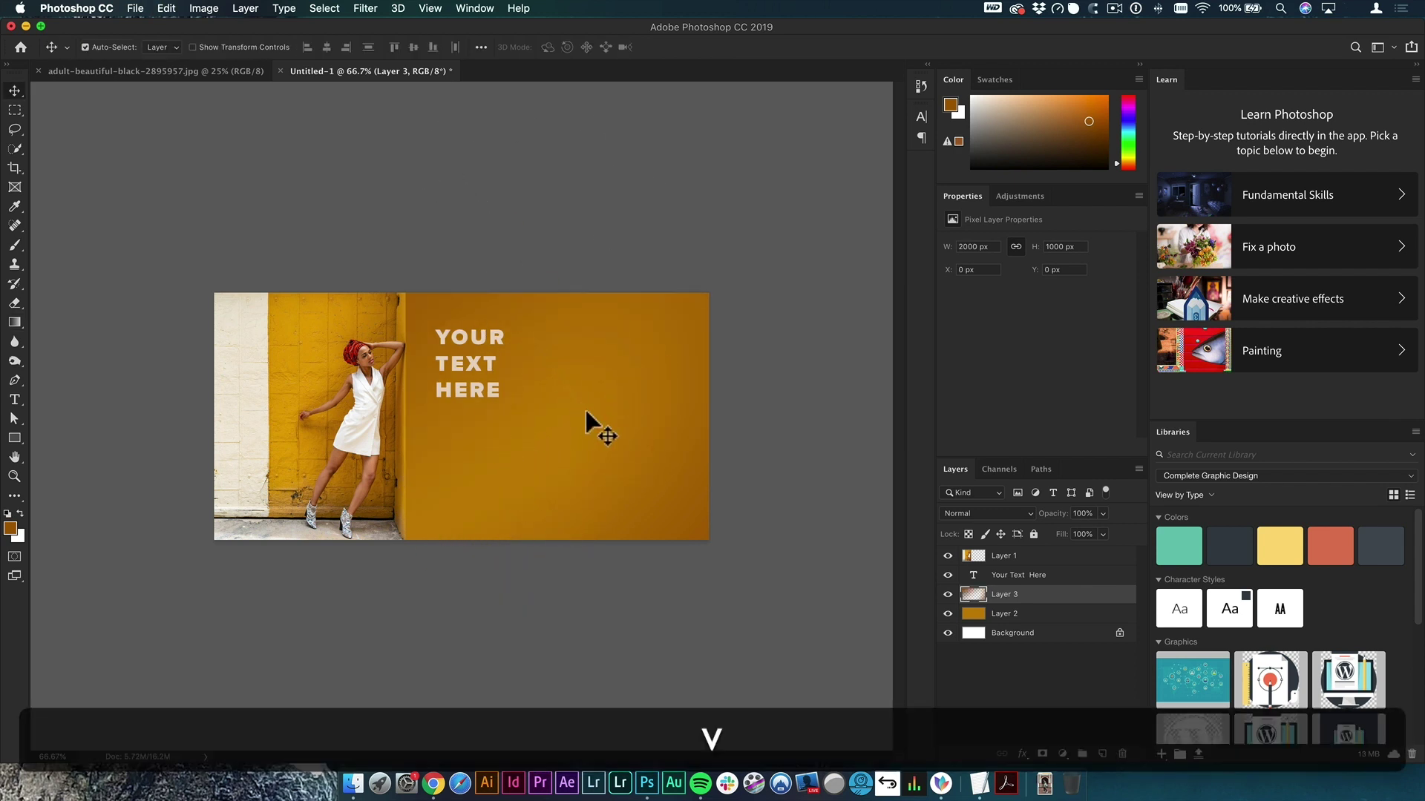
{"action": "key", "text": "super+1"}
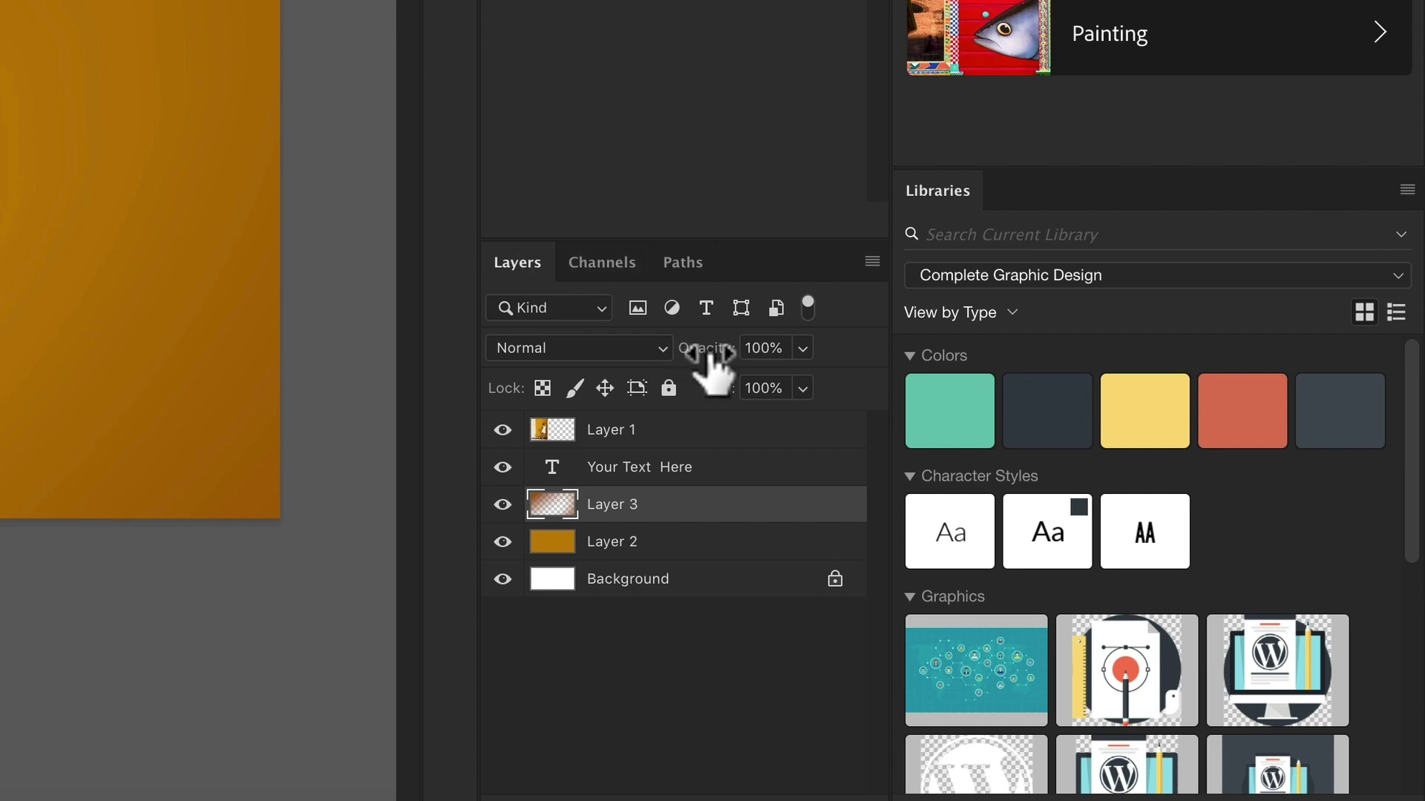
{"action": "mouse_move", "coordinate": [710, 364]}
{"action": "left_mouse_down"}
{"action": "mouse_move", "coordinate": [697, 361]}
{"action": "mouse_move", "coordinate": [713, 364]}
{"action": "left_mouse_up"}
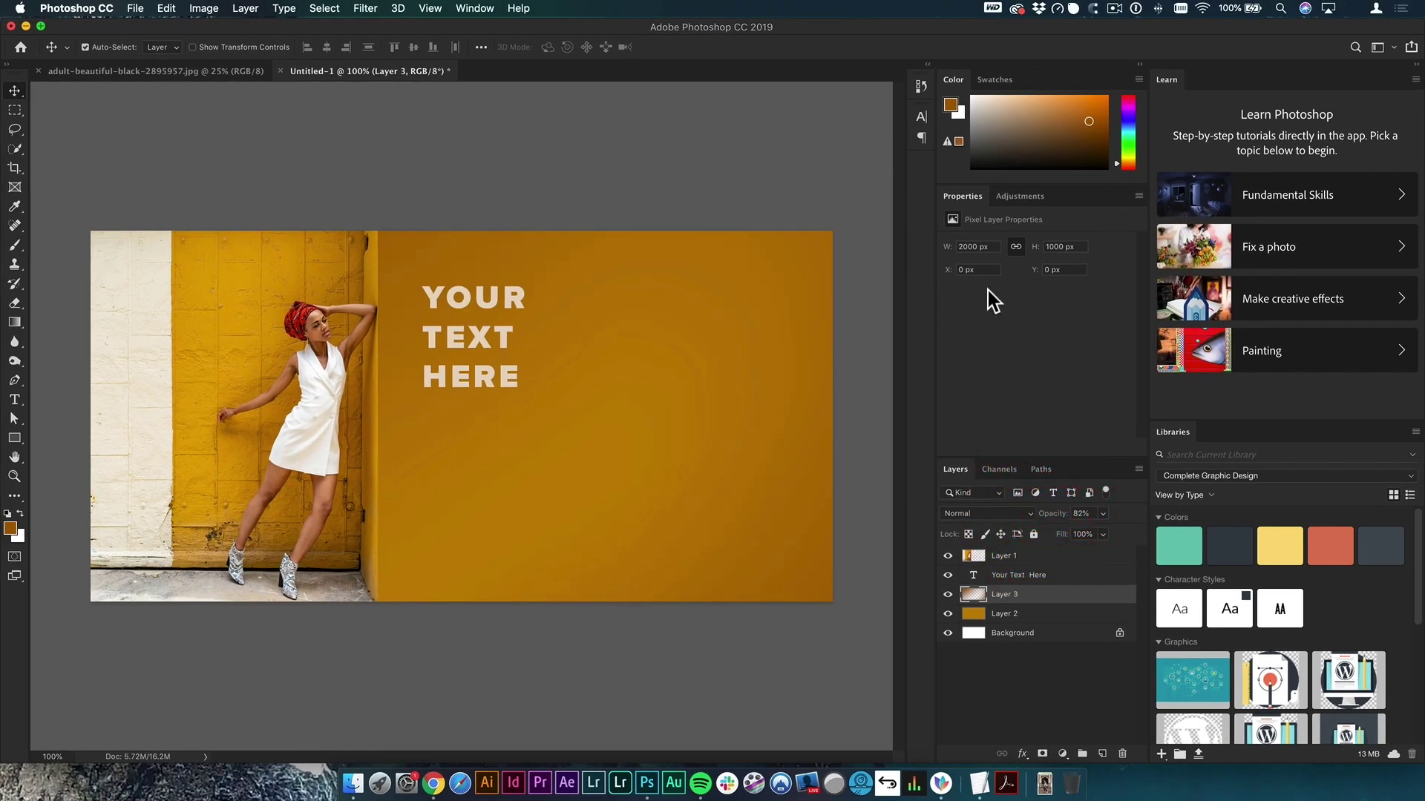
Step: Reset the Essentials workspace and check the list of available panels
{"action": "left_click", "coordinate": [1390, 50]}
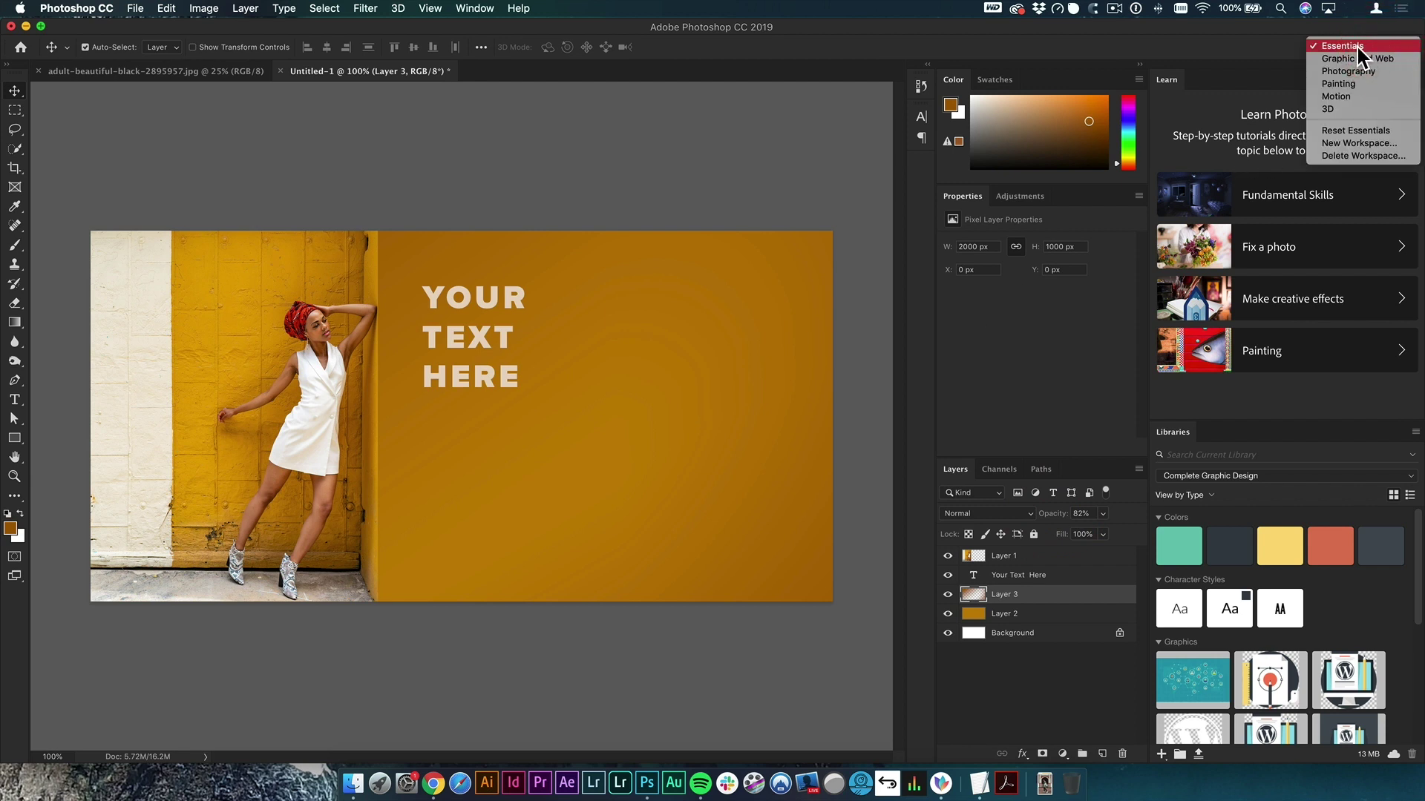
{"action": "left_click", "coordinate": [1363, 130]}
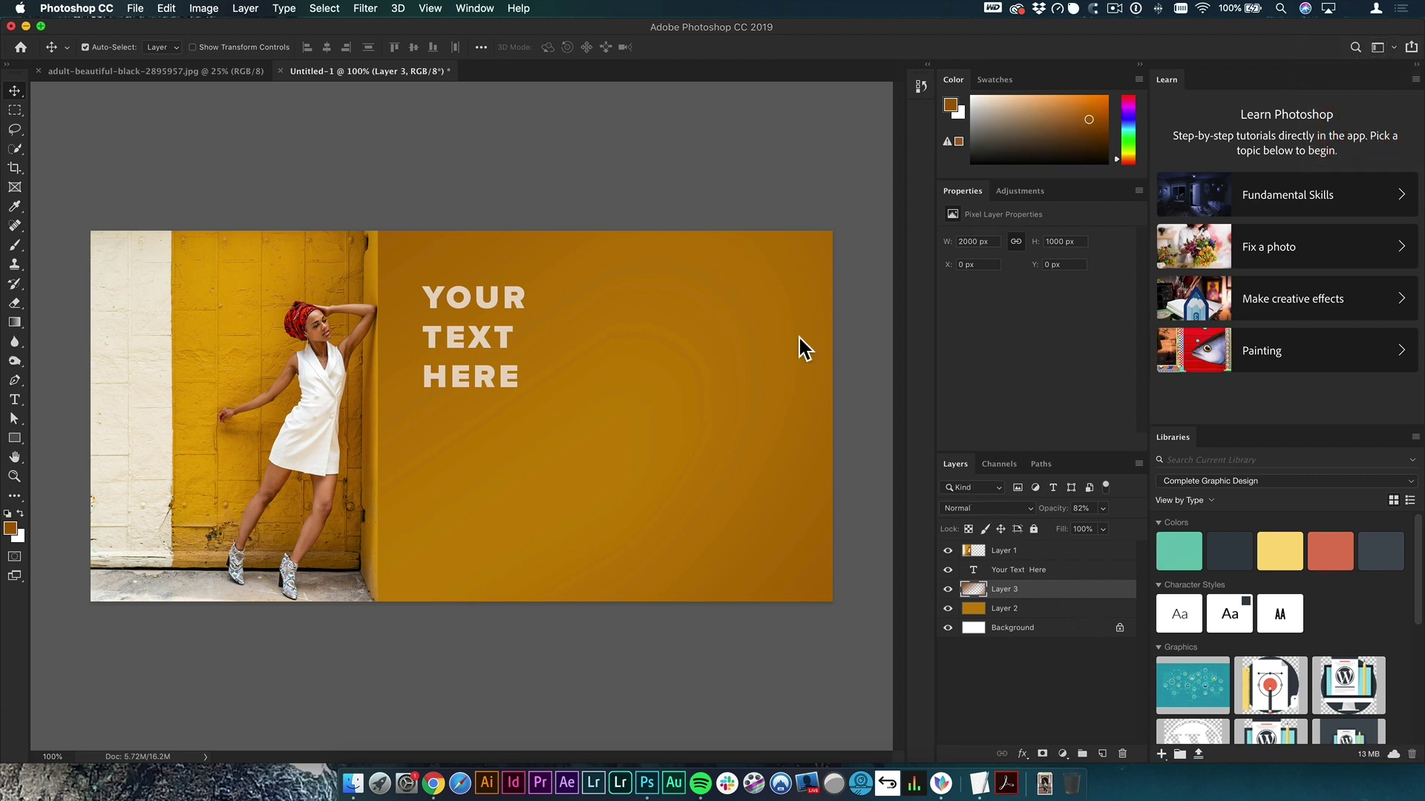
{"action": "left_click", "coordinate": [473, 8]}
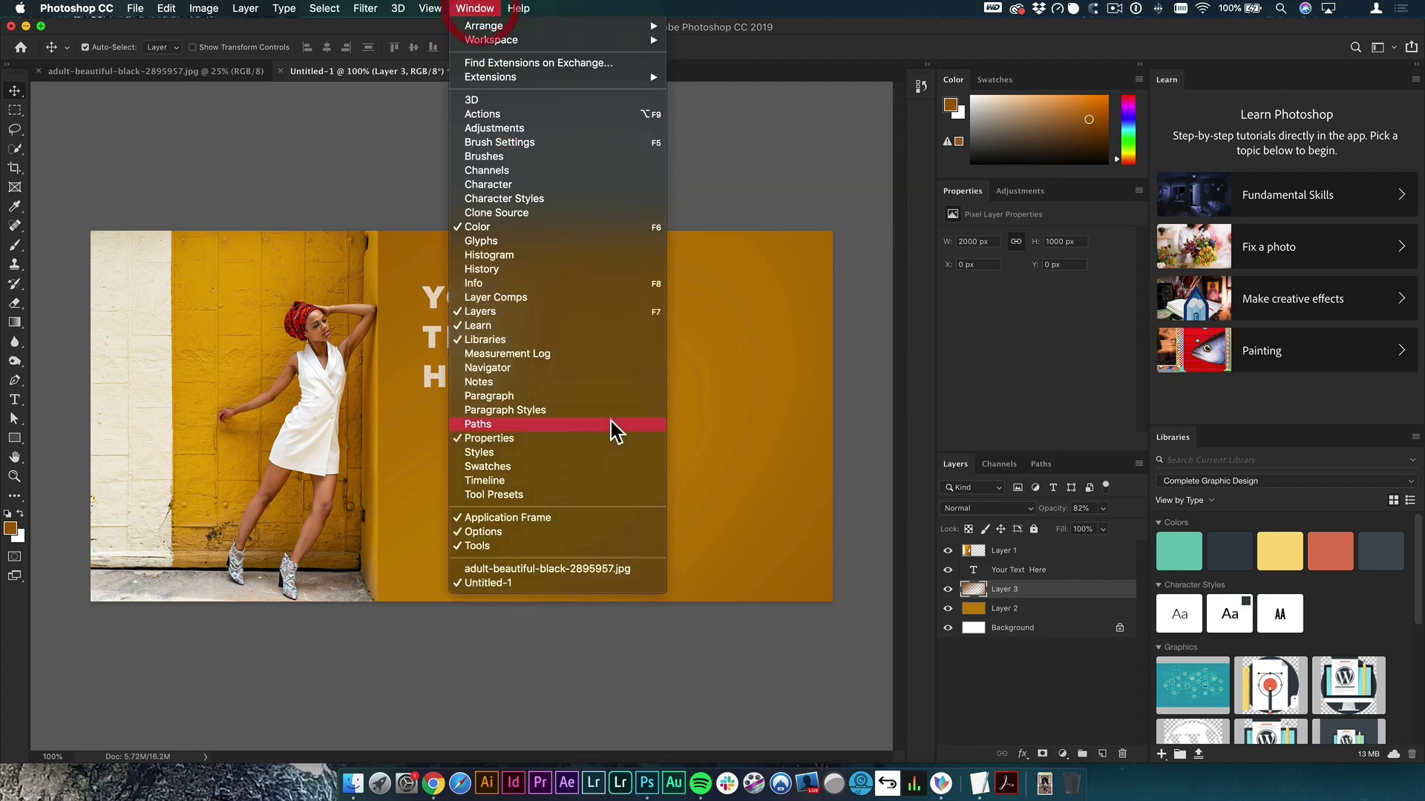
{"action": "left_click", "coordinate": [733, 198]}
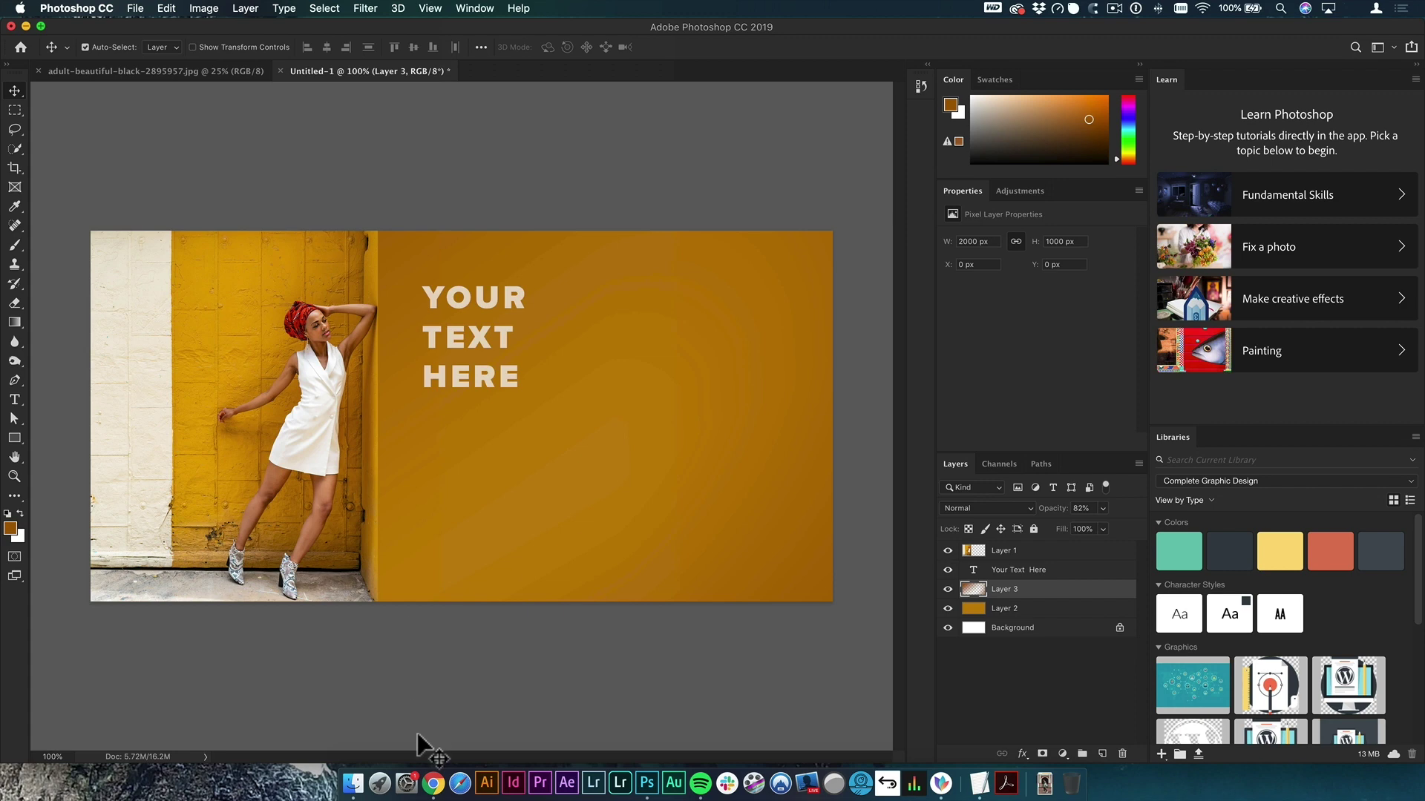
Step: Switch to Chrome and open the dark rusty ground texture from TextureKing's recent additions
{"action": "left_click", "coordinate": [433, 783]}
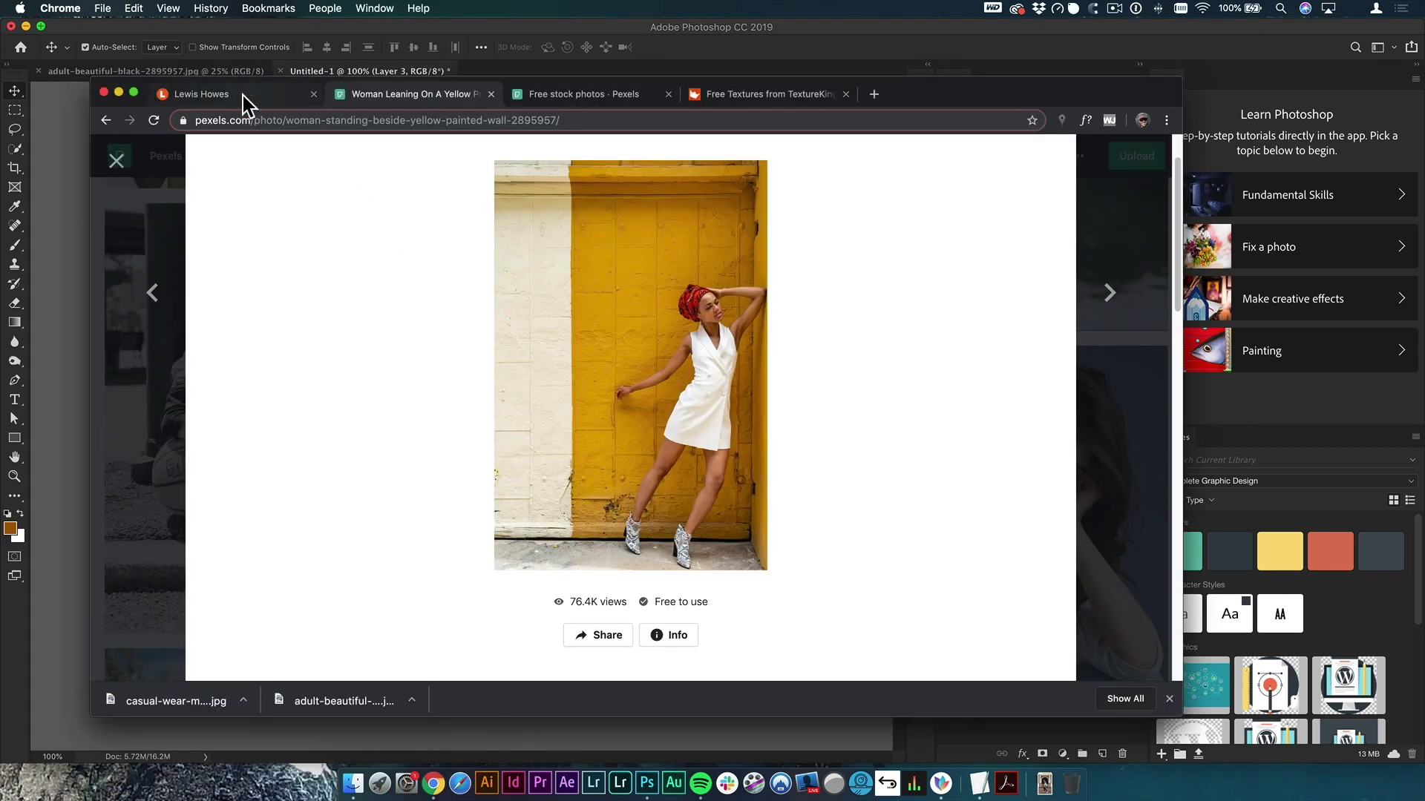
{"action": "left_click", "coordinate": [762, 101]}
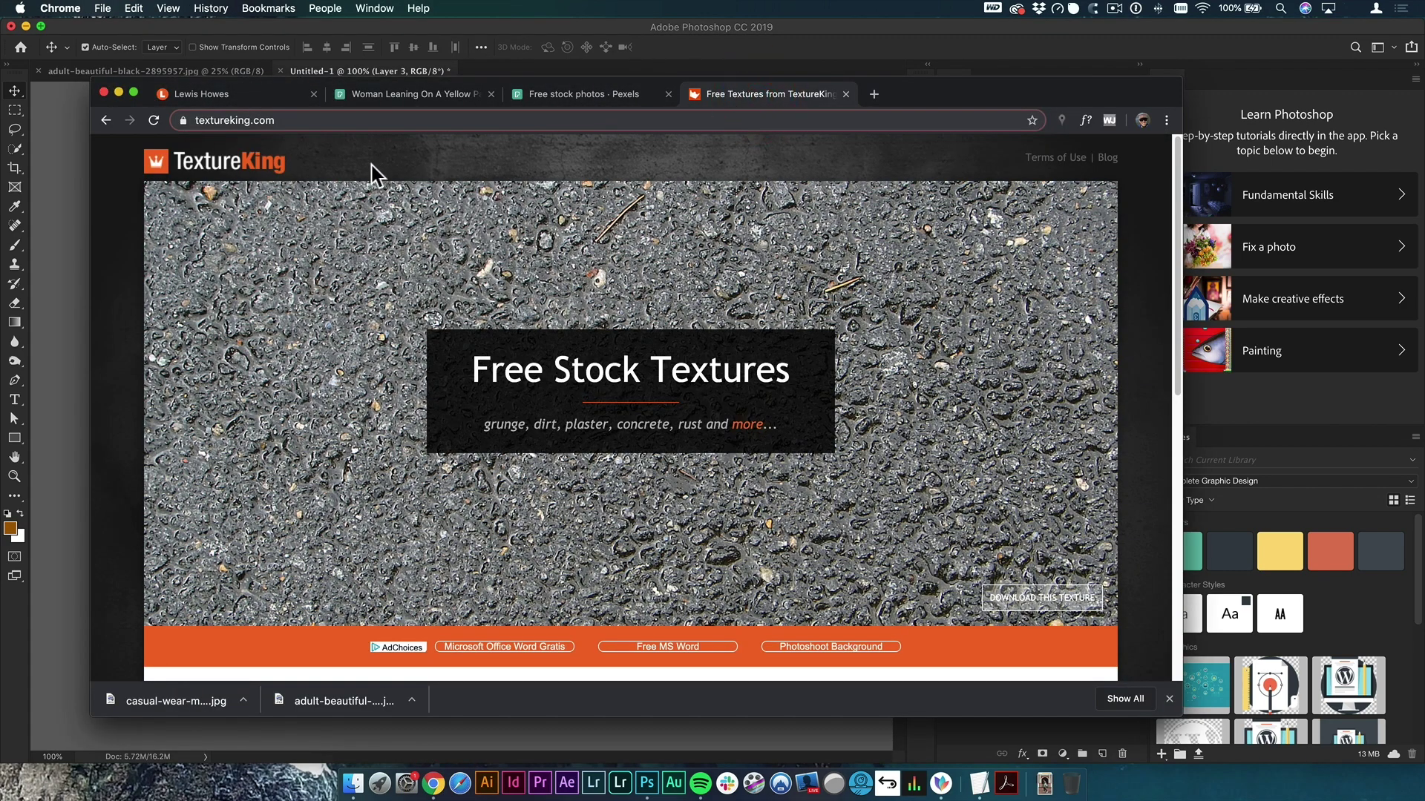
{"action": "scroll", "coordinate": [425, 225], "scroll_direction": "down", "scroll_amount": 6}
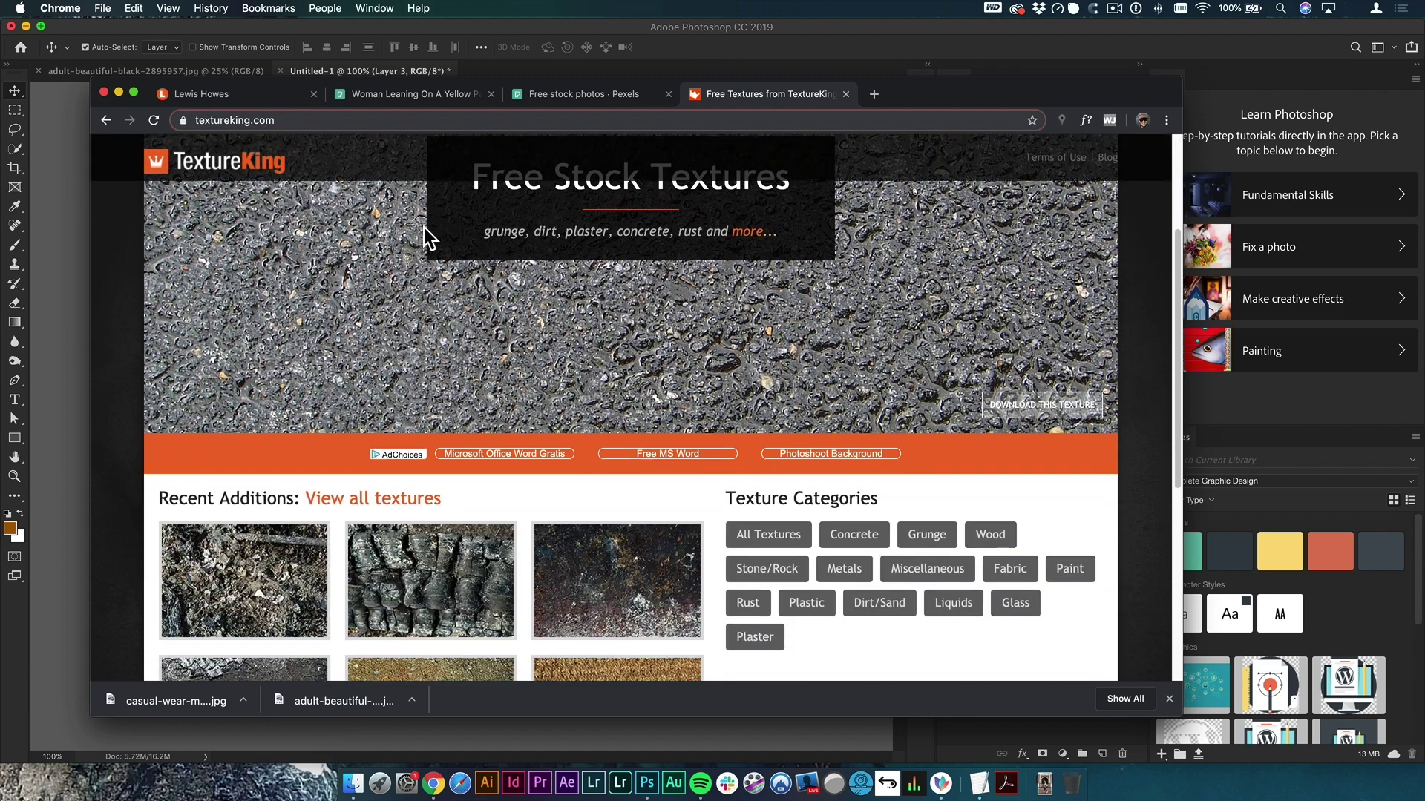
{"action": "scroll", "coordinate": [424, 232], "scroll_direction": "down", "scroll_amount": 1}
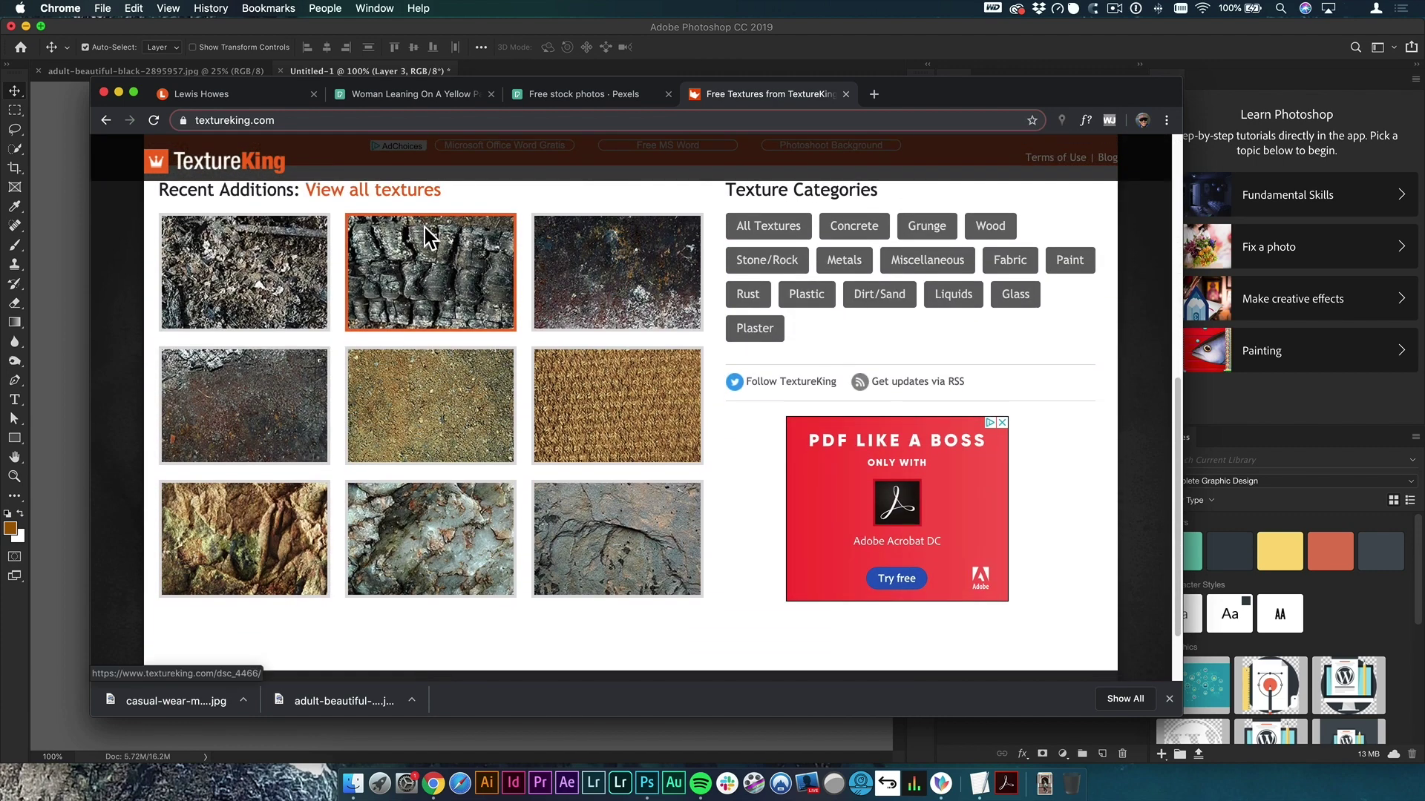
{"action": "left_click", "coordinate": [262, 390]}
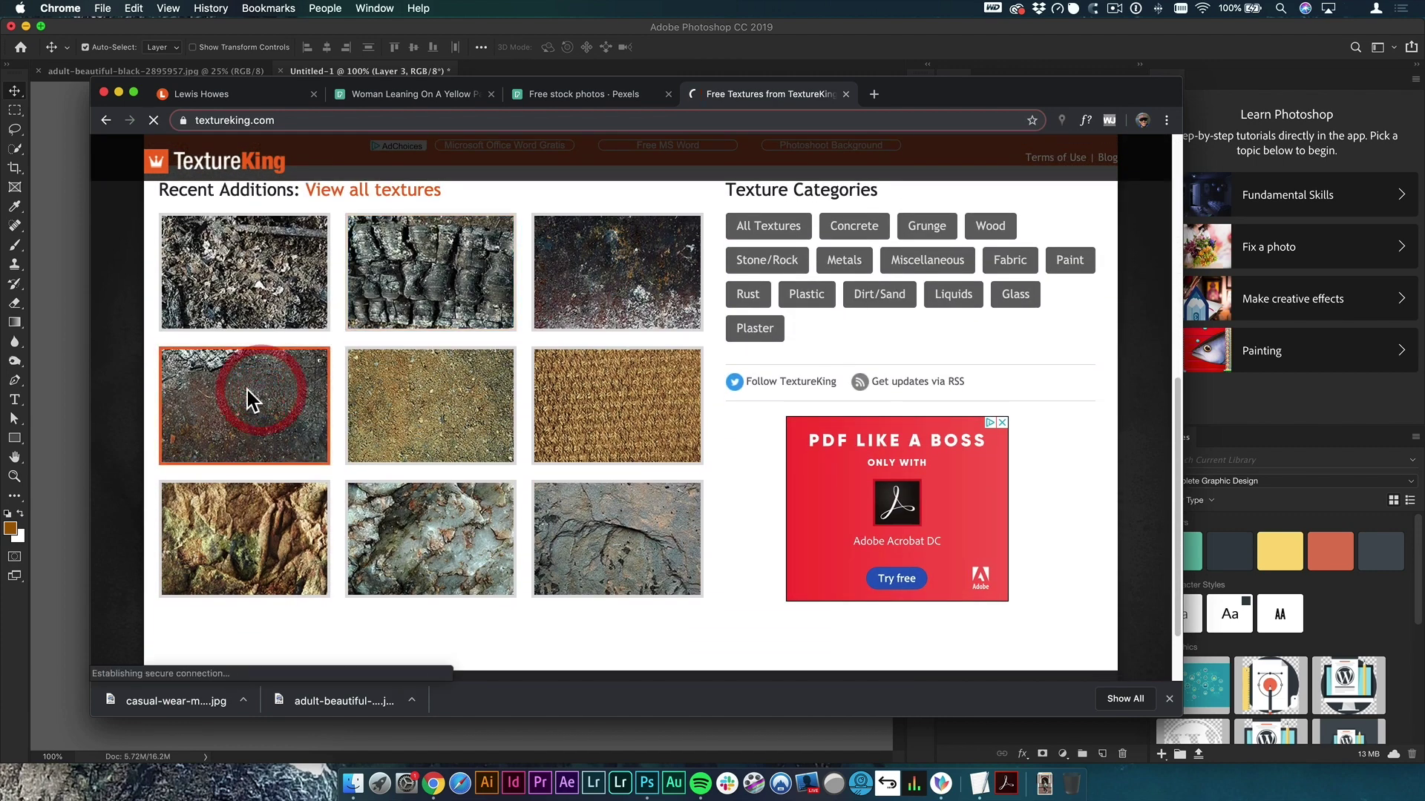
Step: Copy the DSC_4464 texture image from its page
{"action": "scroll", "coordinate": [371, 376], "scroll_direction": "down", "scroll_amount": 3}
{"action": "right_click", "coordinate": [394, 341]}
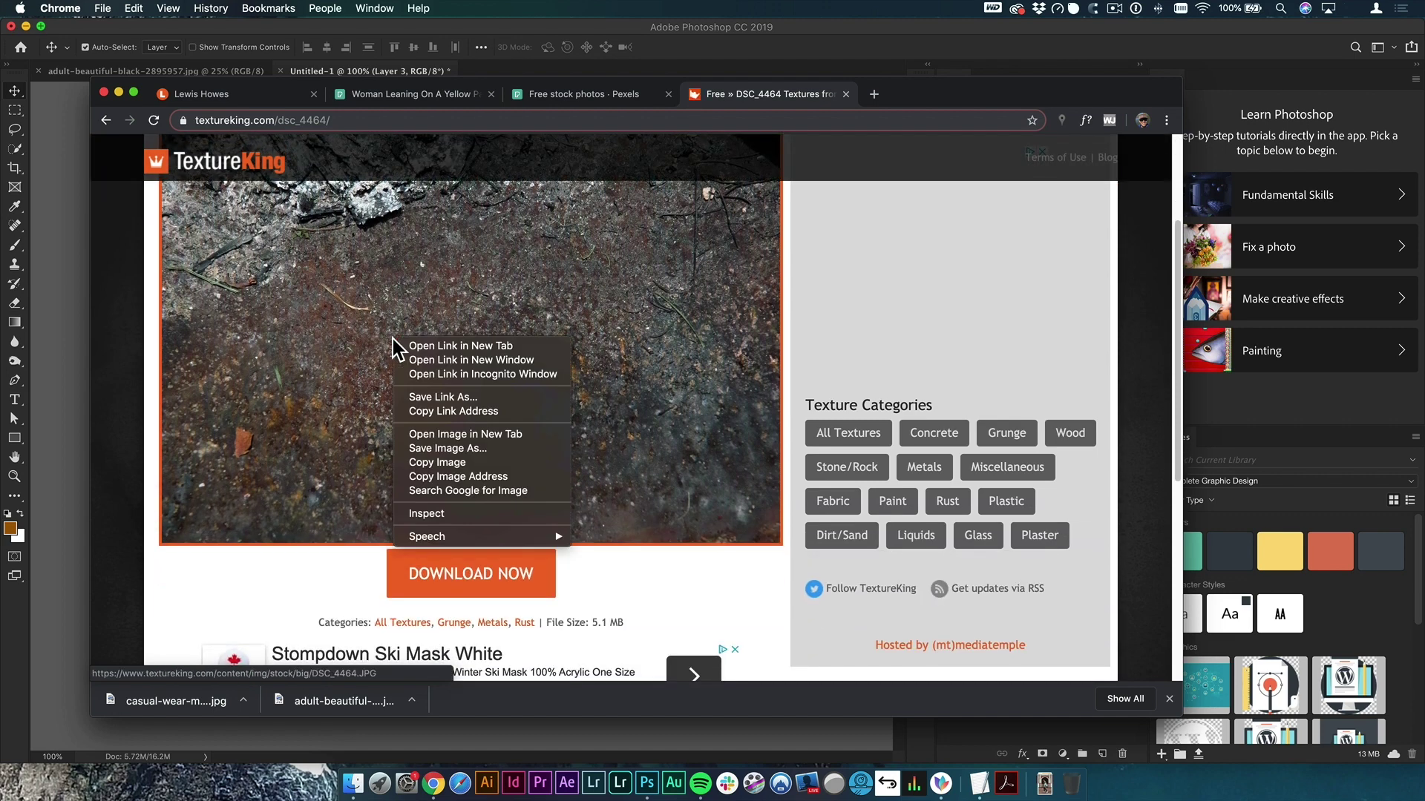
{"action": "left_click", "coordinate": [461, 463]}
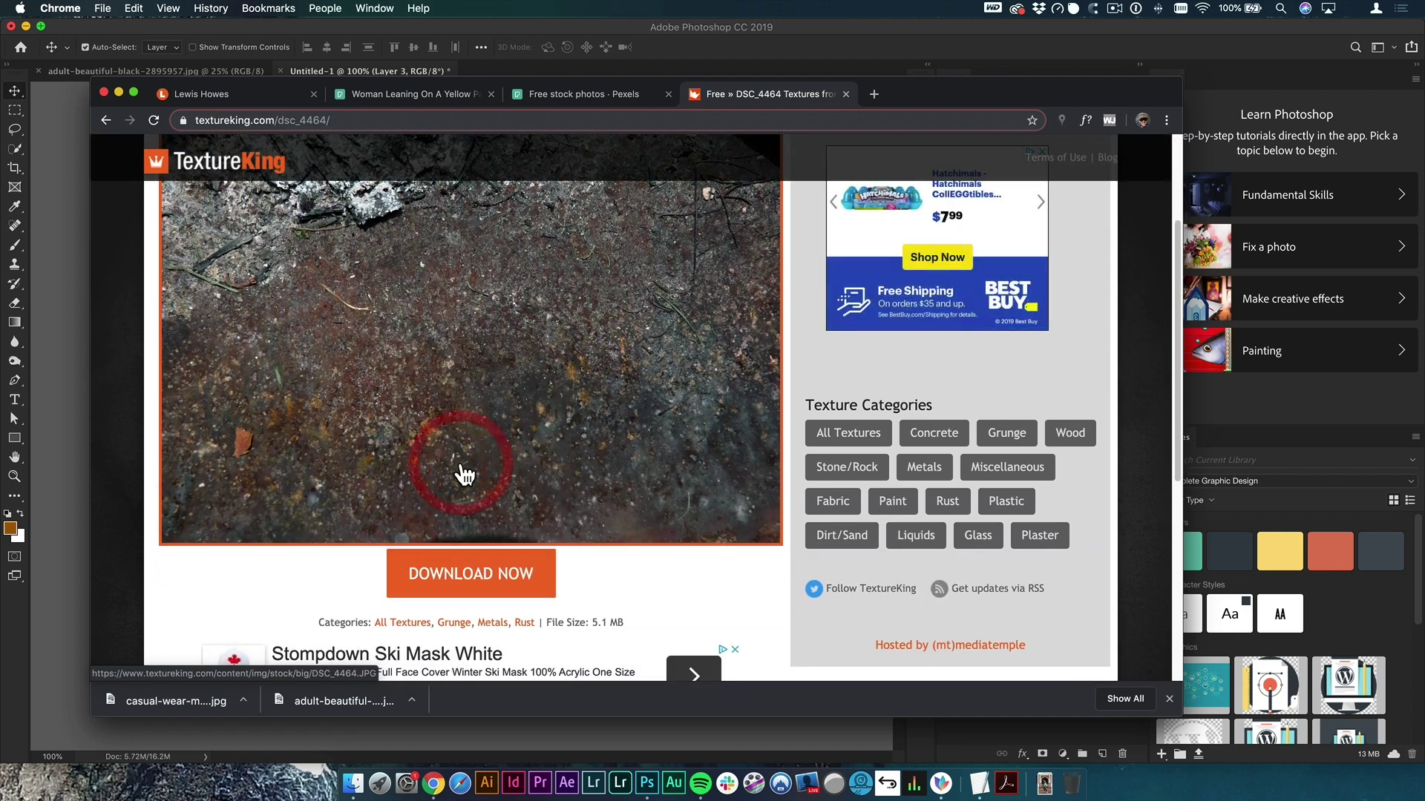
Step: Switch back to Photoshop and paste the copied texture directly above the gradient layer
{"action": "left_click", "coordinate": [647, 783]}
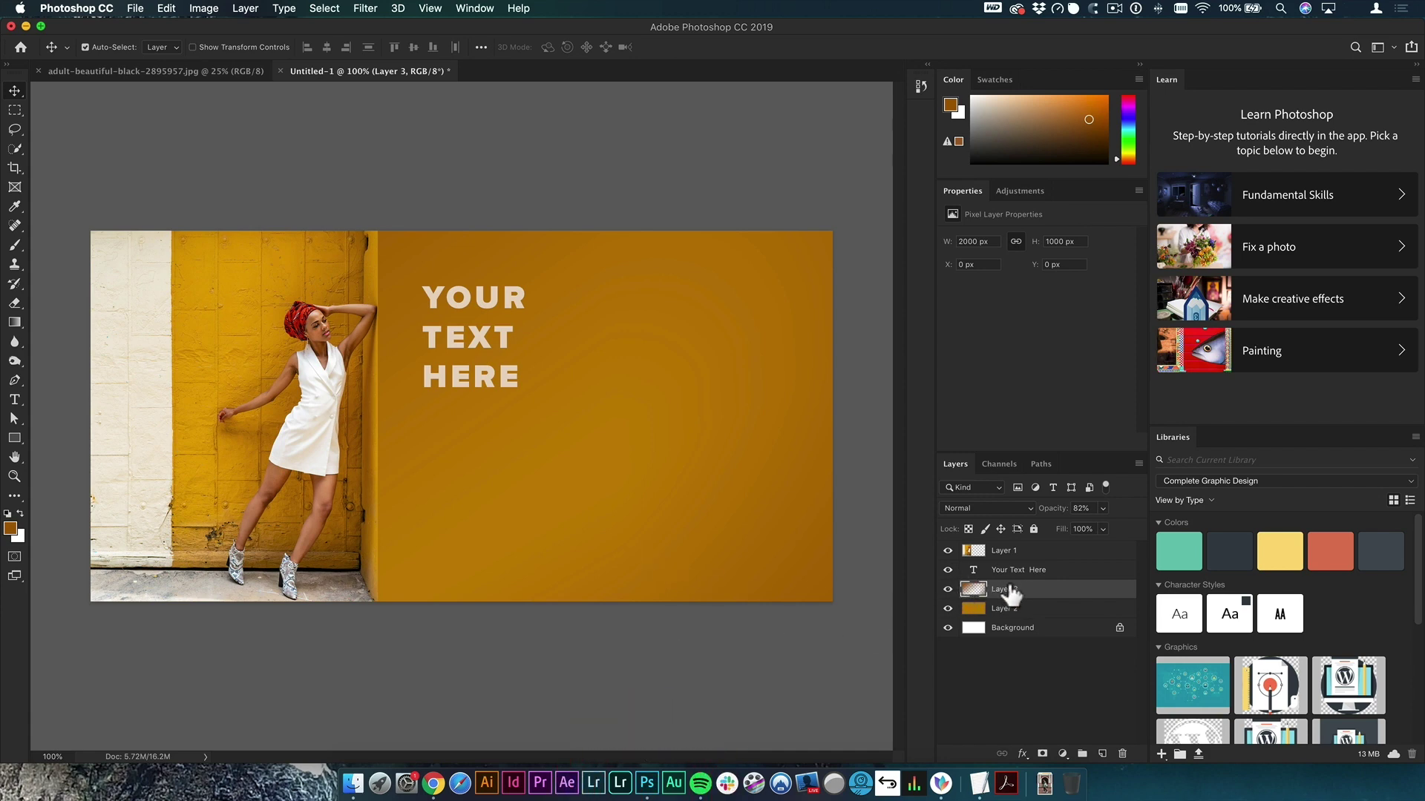
{"action": "key", "text": "super"}
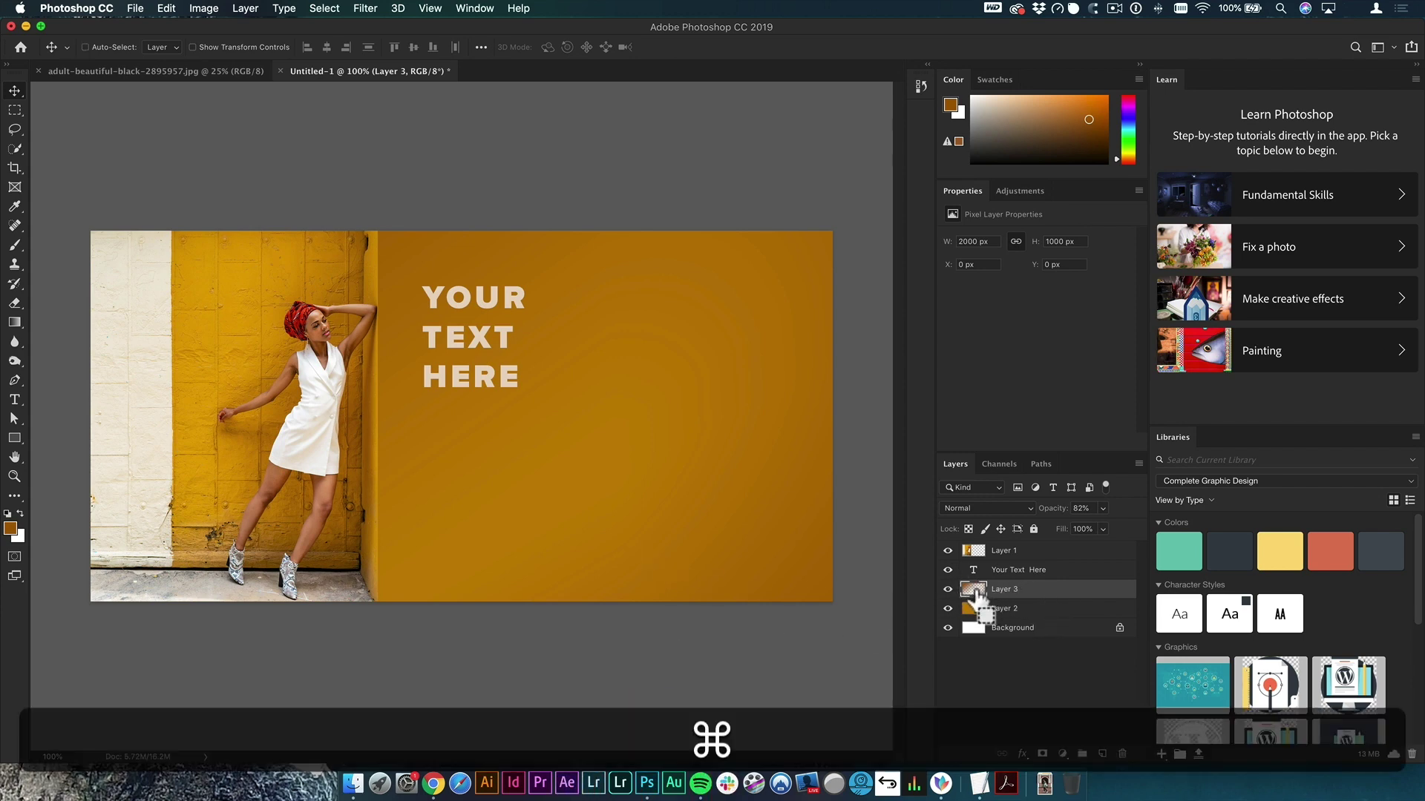
{"action": "key", "text": "super+v"}
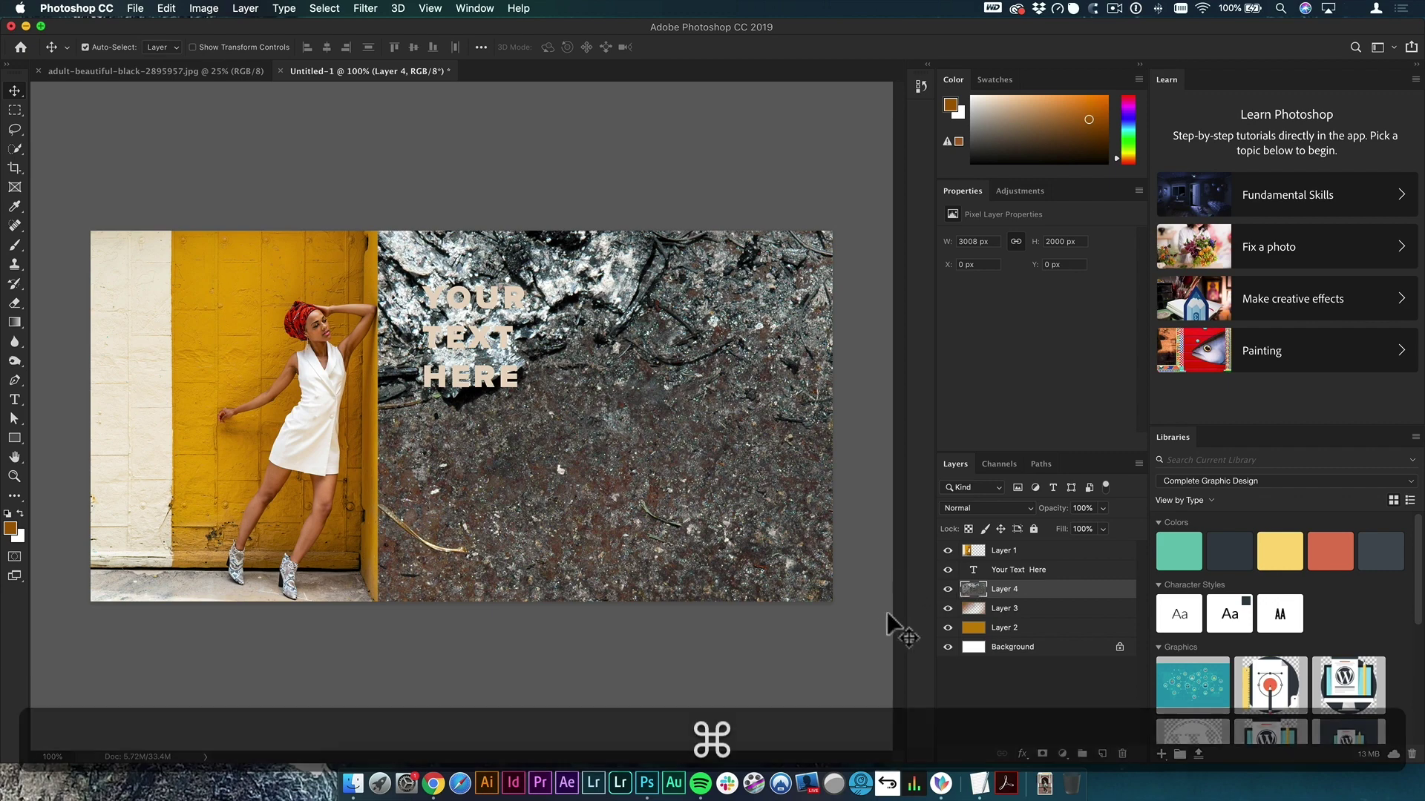
Step: Scale the texture proportionally to about 60.22% and place it behind the text at about X 559 px, Y -69 px
{"action": "key", "text": "super+t"}
{"action": "key", "text": "alt"}
{"action": "left_click_drag", "start_coordinate": [90, 231], "coordinate": [362, 396]}
{"action": "left_click_drag", "start_coordinate": [590, 531], "coordinate": [573, 319]}
{"action": "left_click_drag", "start_coordinate": [333, 230], "coordinate": [287, 204]}
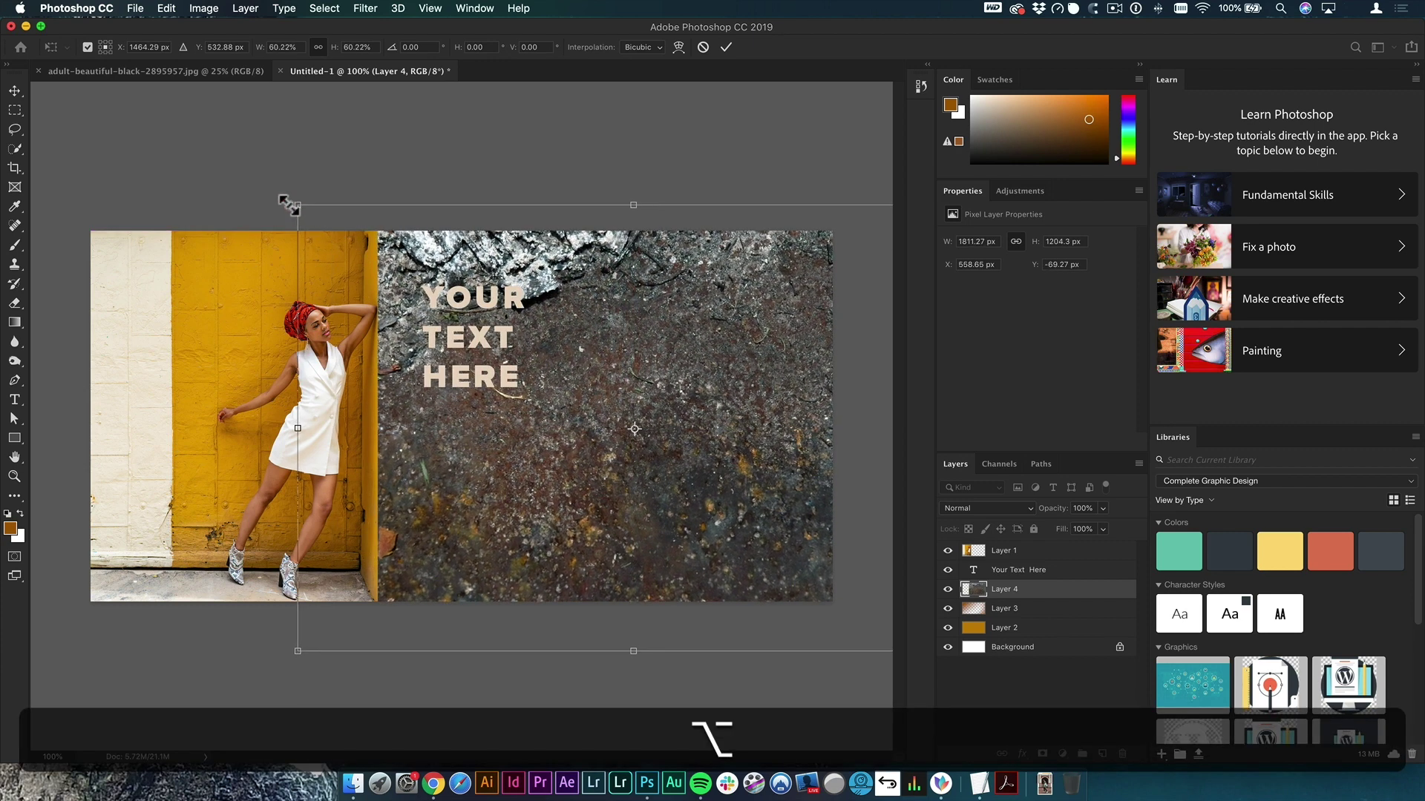
{"action": "key", "text": "Return"}
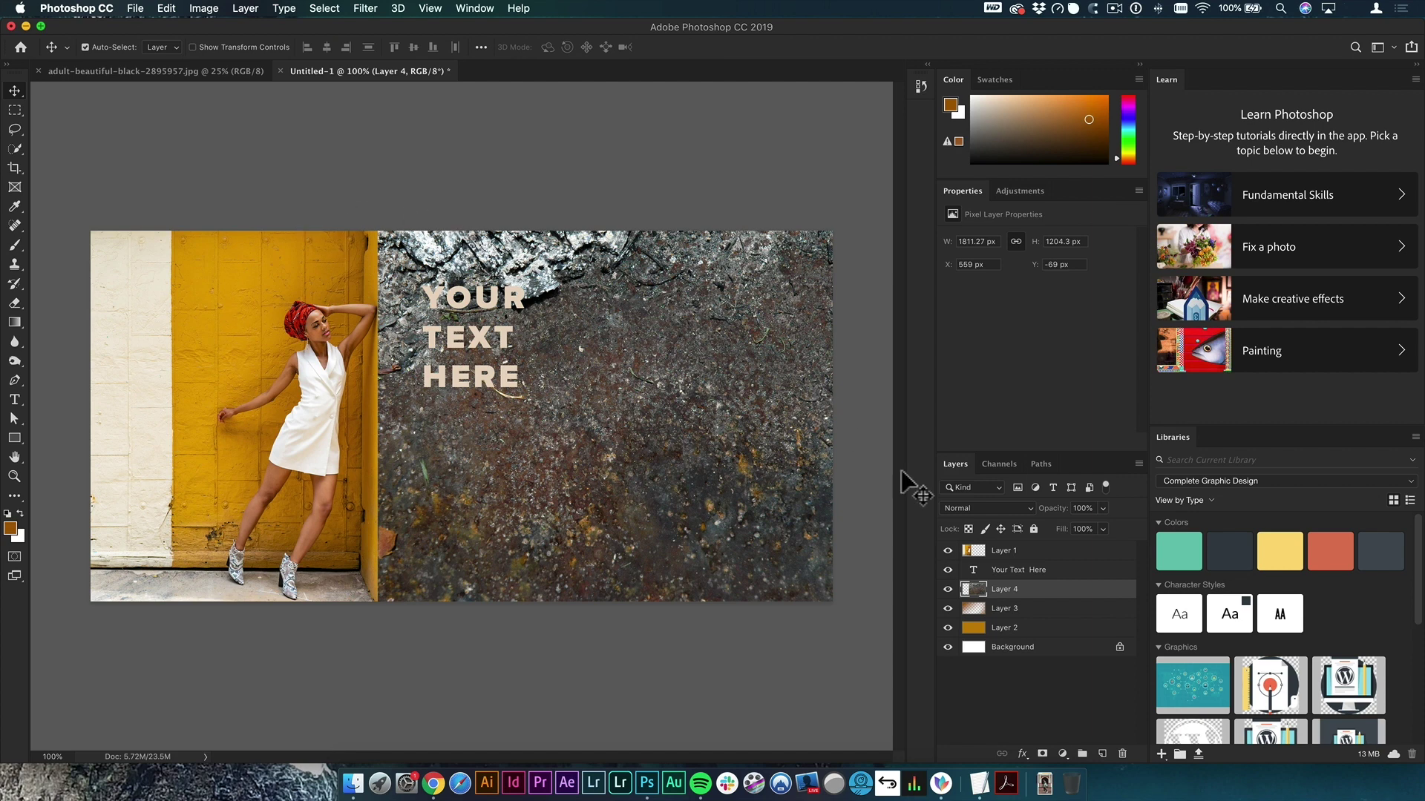
{"action": "double_click", "coordinate": [1084, 591]}
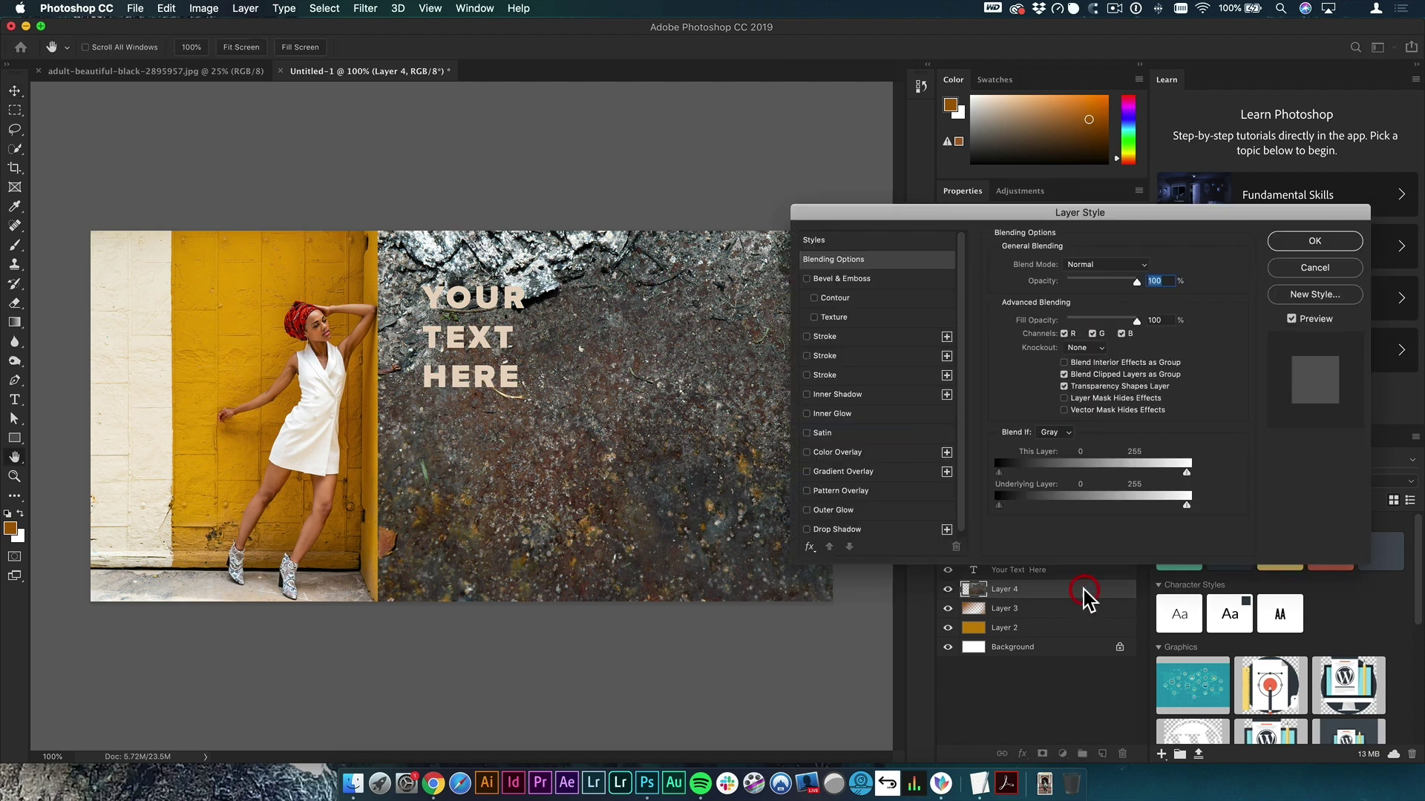
{"action": "left_click", "coordinate": [1326, 269]}
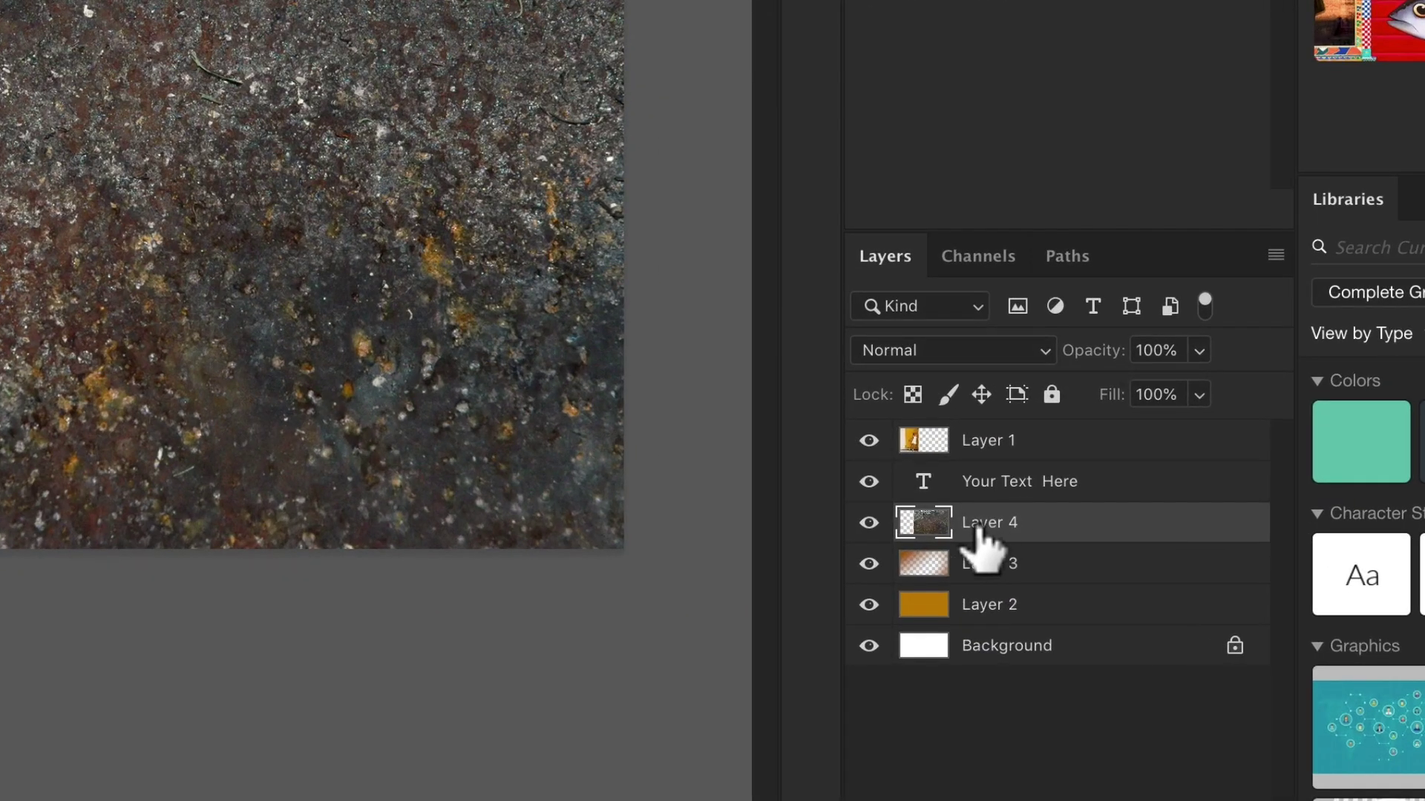
{"action": "double_click", "coordinate": [1017, 522]}
{"action": "left_click", "coordinate": [1077, 529]}
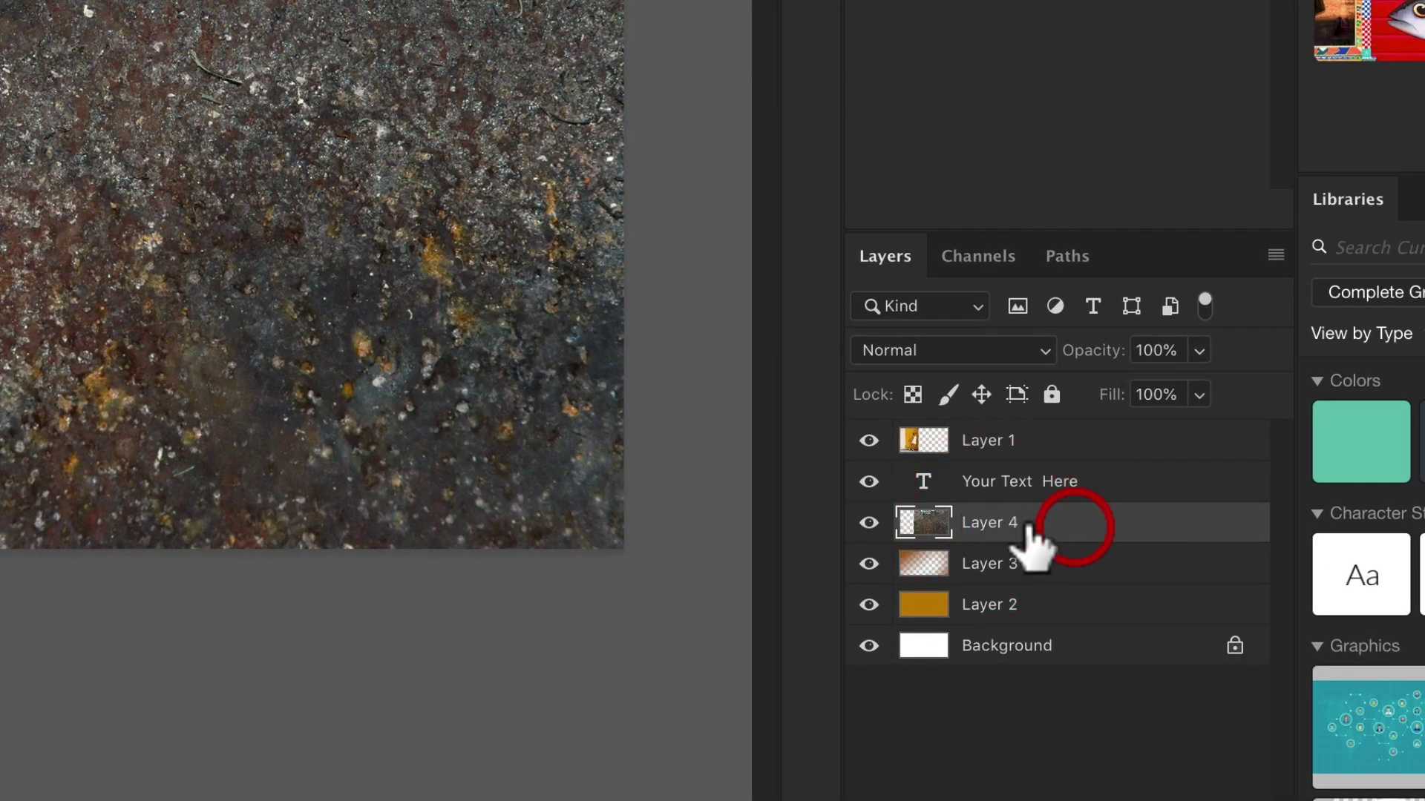
Step: Set Blend If Gray on the texture layer, splitting This Layer's black point at 29 / 78 and lowering the white point
{"action": "double_click", "coordinate": [1106, 523]}
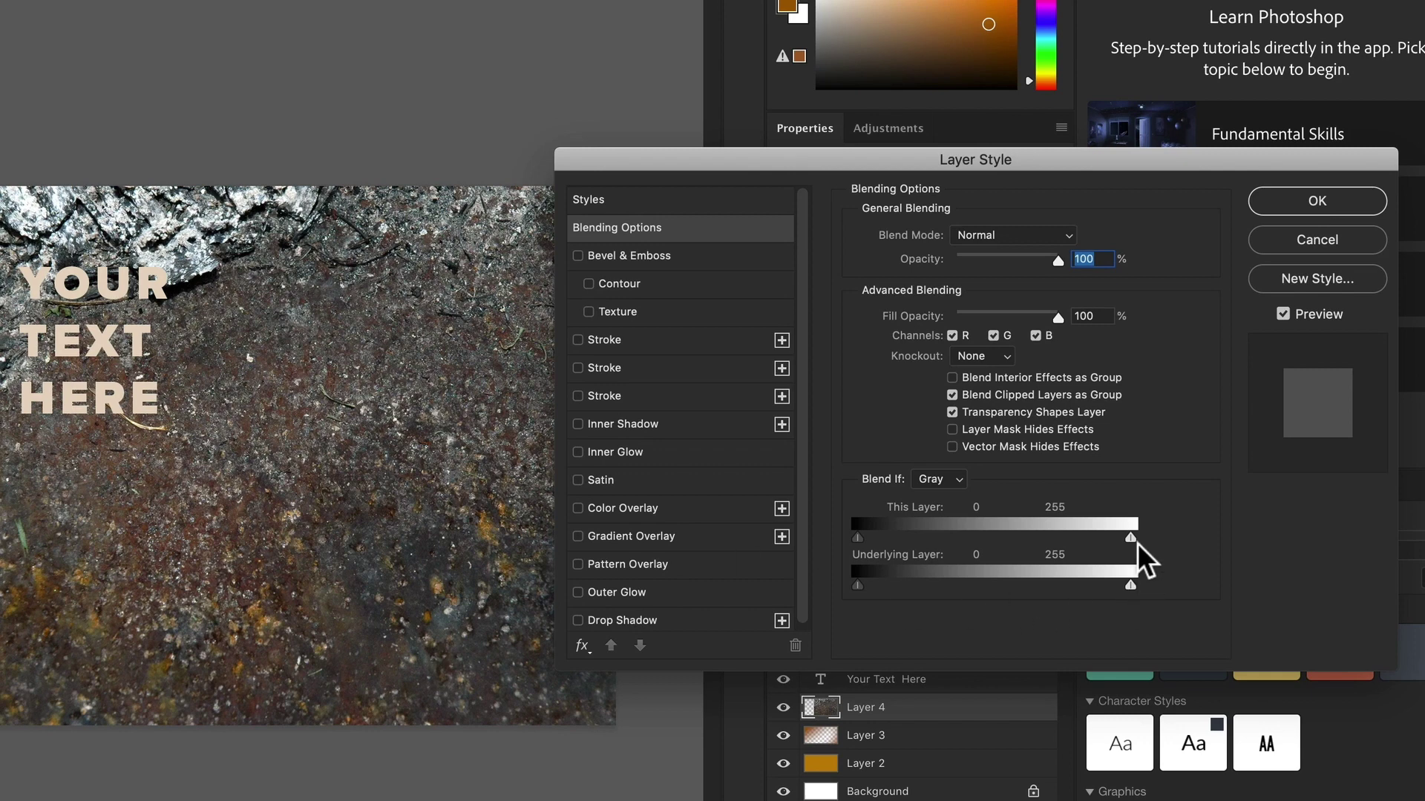
{"action": "left_click_drag", "start_coordinate": [1129, 541], "coordinate": [1064, 539]}
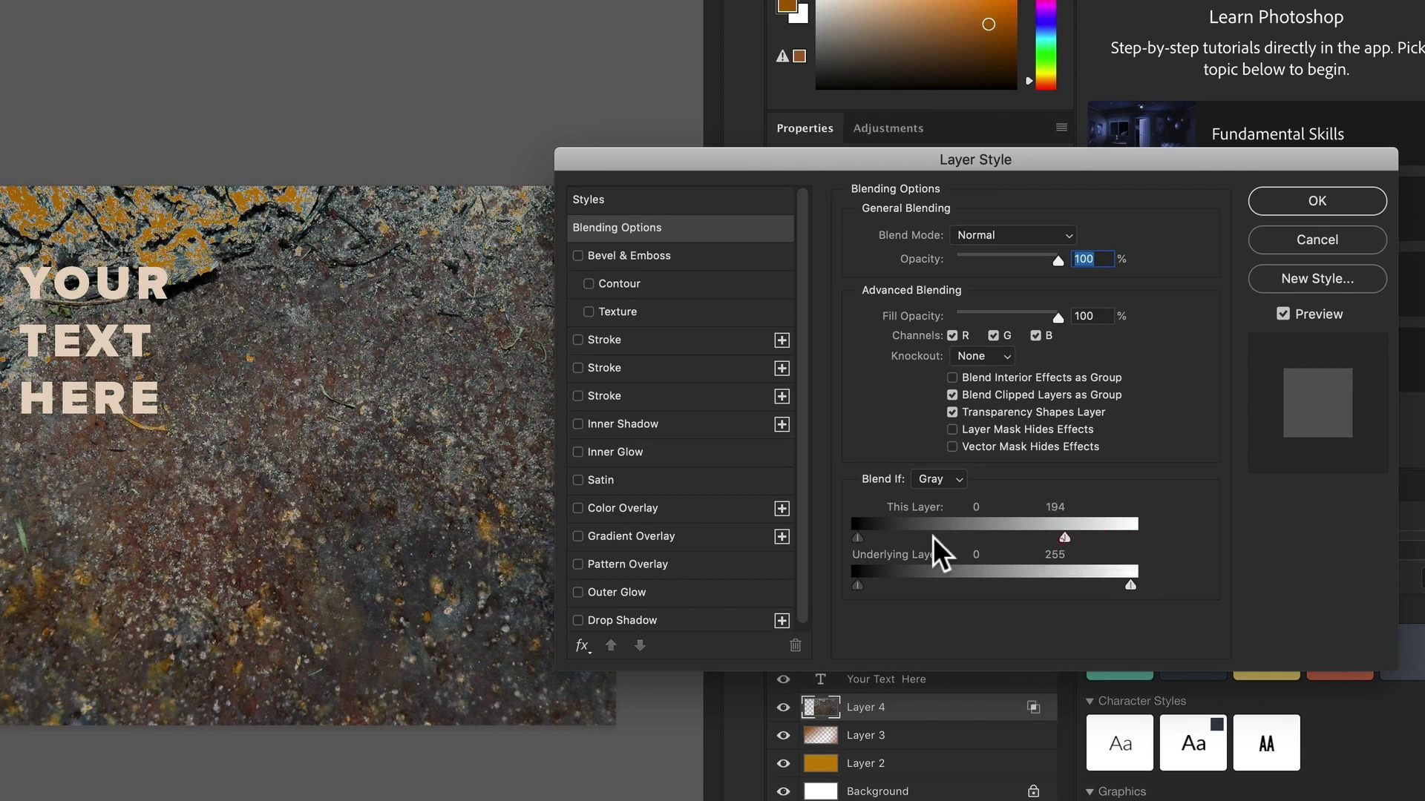
{"action": "left_click_drag", "start_coordinate": [858, 537], "coordinate": [891, 540]}
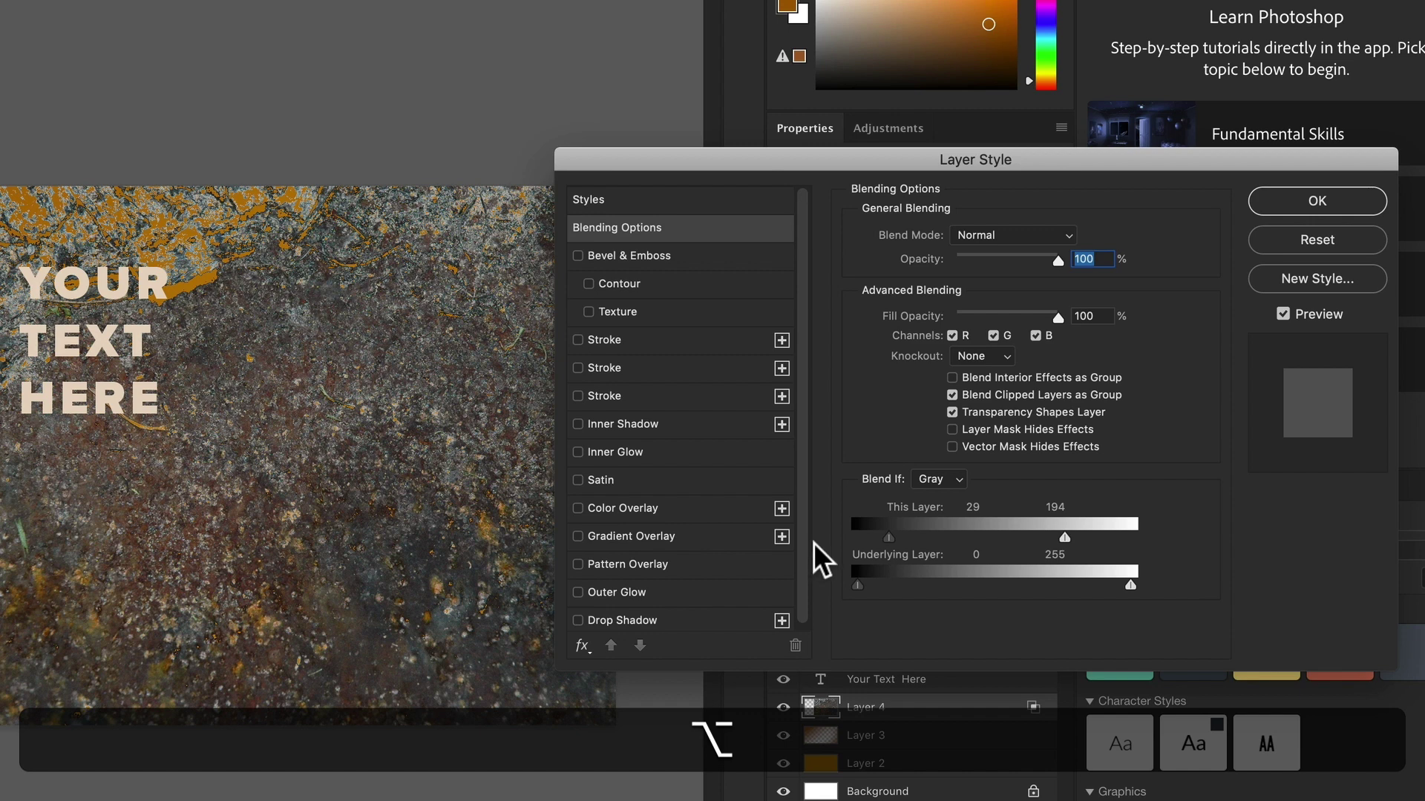
{"action": "left_click_drag", "start_coordinate": [889, 541], "coordinate": [938, 537]}
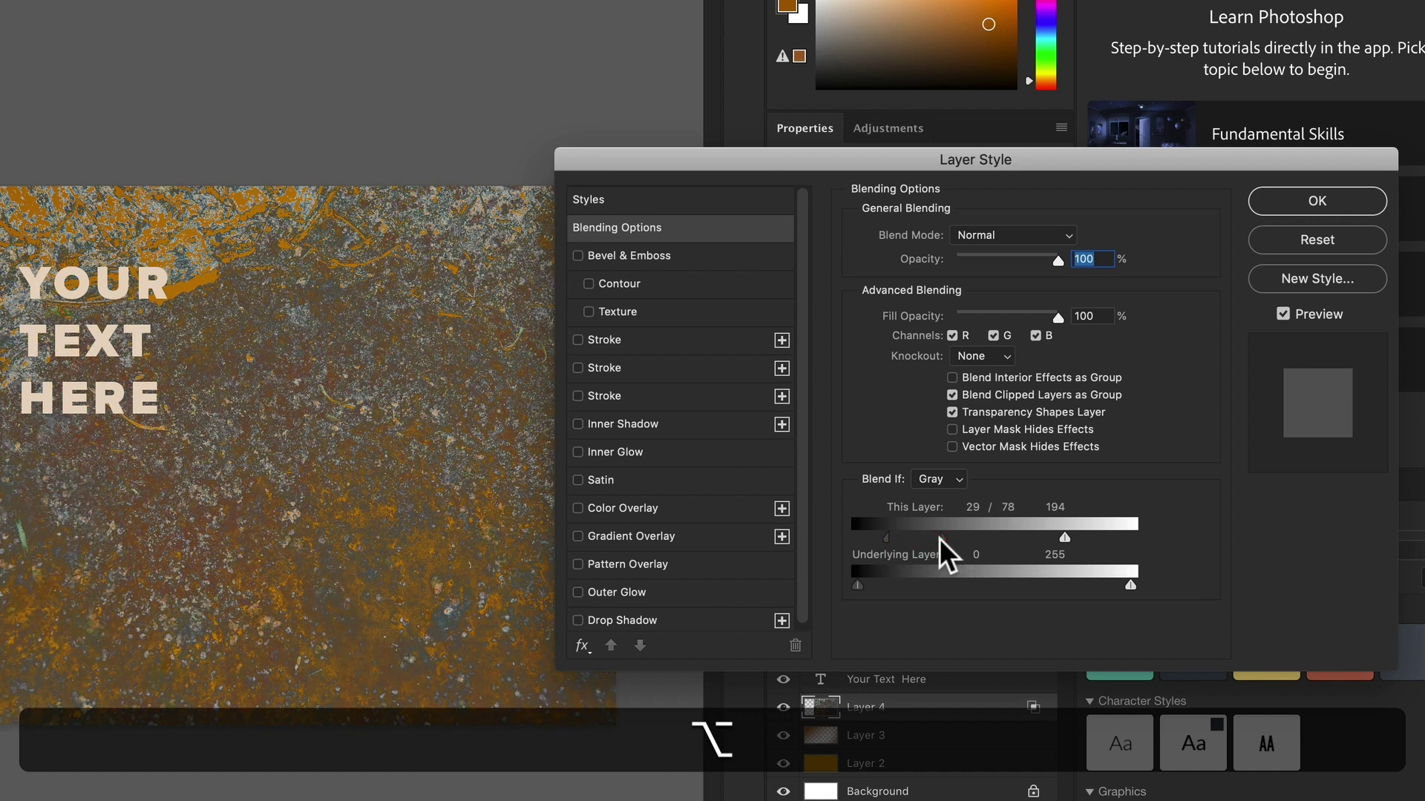
{"action": "left_click_drag", "start_coordinate": [1063, 537], "coordinate": [1055, 537]}
{"action": "left_click_drag", "start_coordinate": [1026, 540], "coordinate": [1016, 541]}
{"action": "left_click", "coordinate": [1283, 202]}
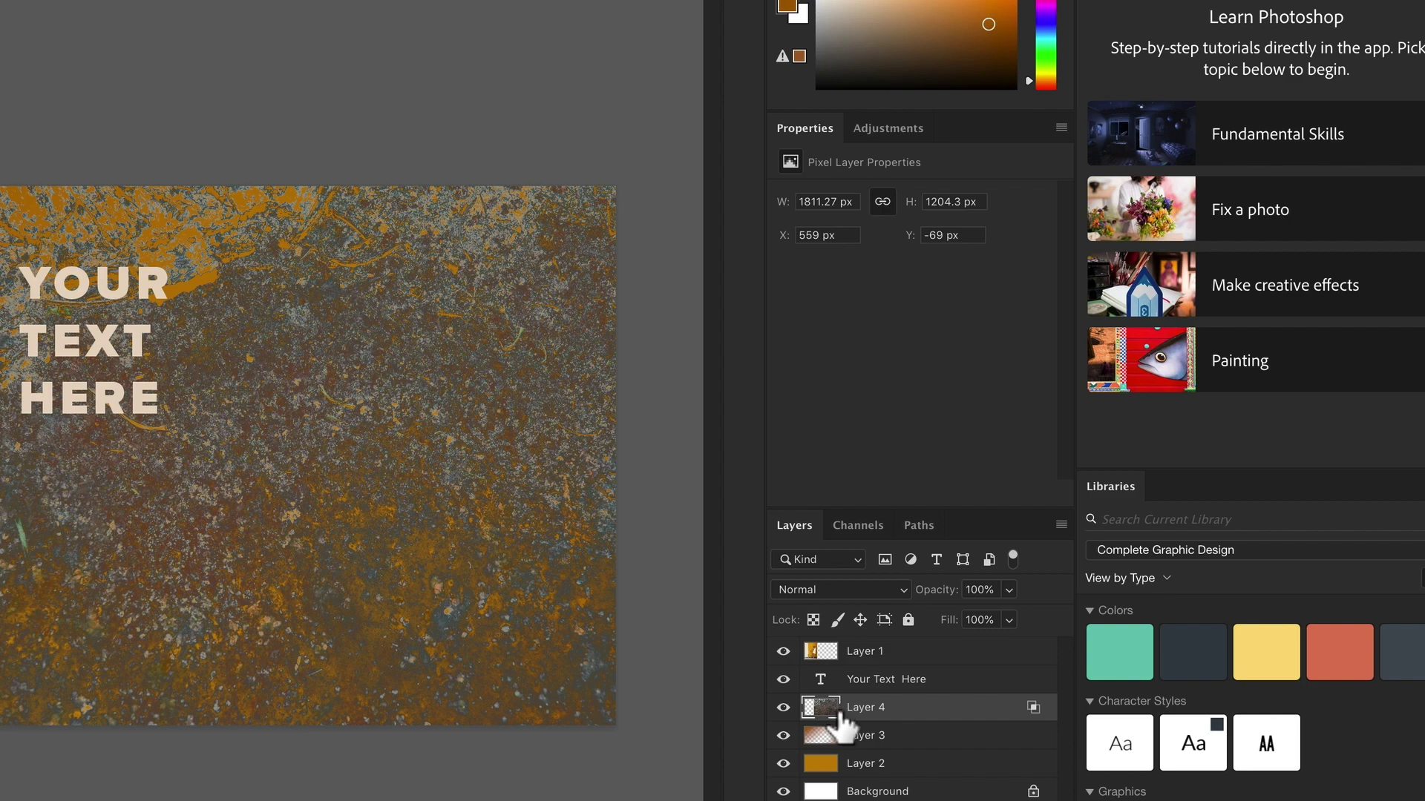
Step: Lower the texture layer's opacity to 34% and look through the available blend modes
{"action": "mouse_move", "coordinate": [944, 594]}
{"action": "left_mouse_down"}
{"action": "mouse_move", "coordinate": [917, 594]}
{"action": "mouse_move", "coordinate": [942, 594]}
{"action": "mouse_move", "coordinate": [930, 594]}
{"action": "left_mouse_up"}
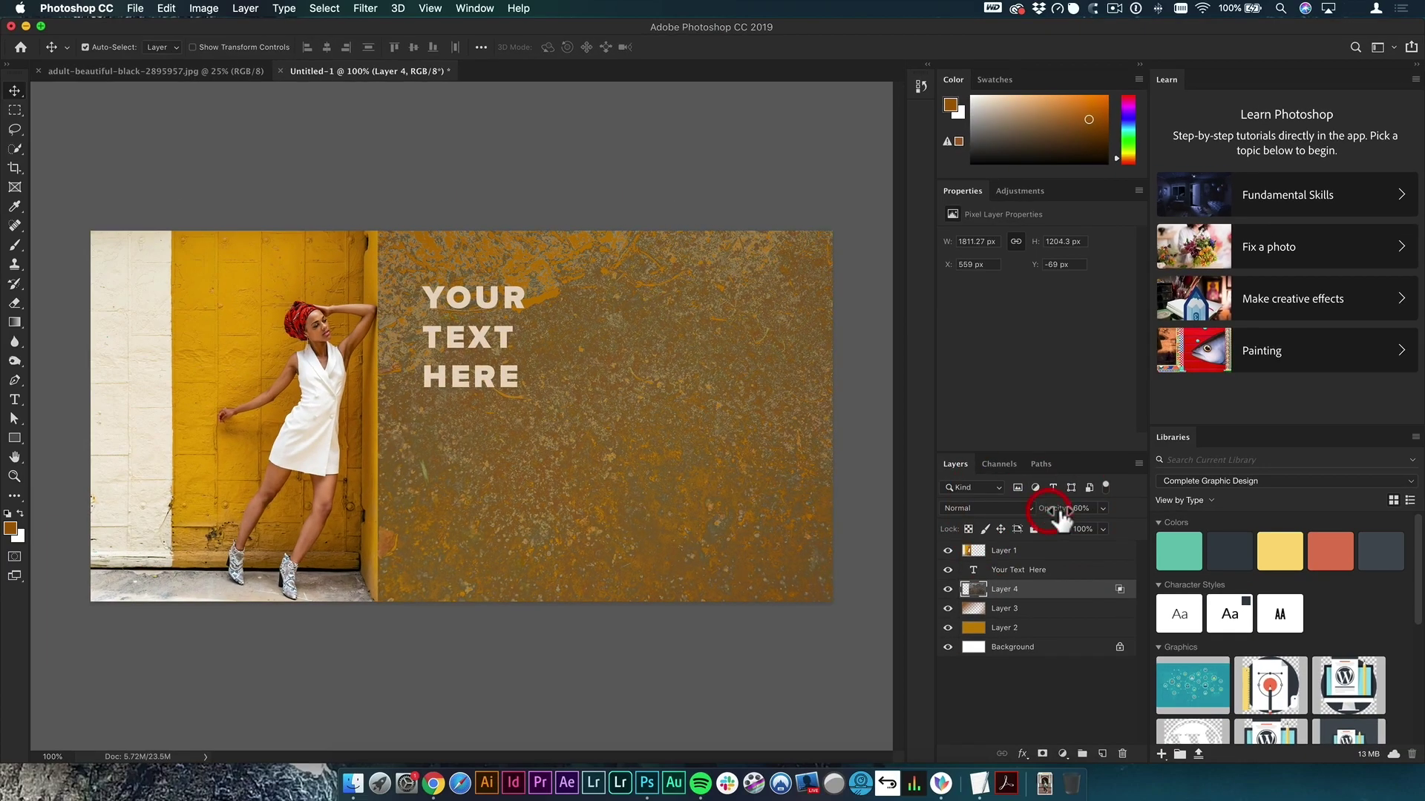
{"action": "left_click_drag", "start_coordinate": [1059, 511], "coordinate": [1050, 512]}
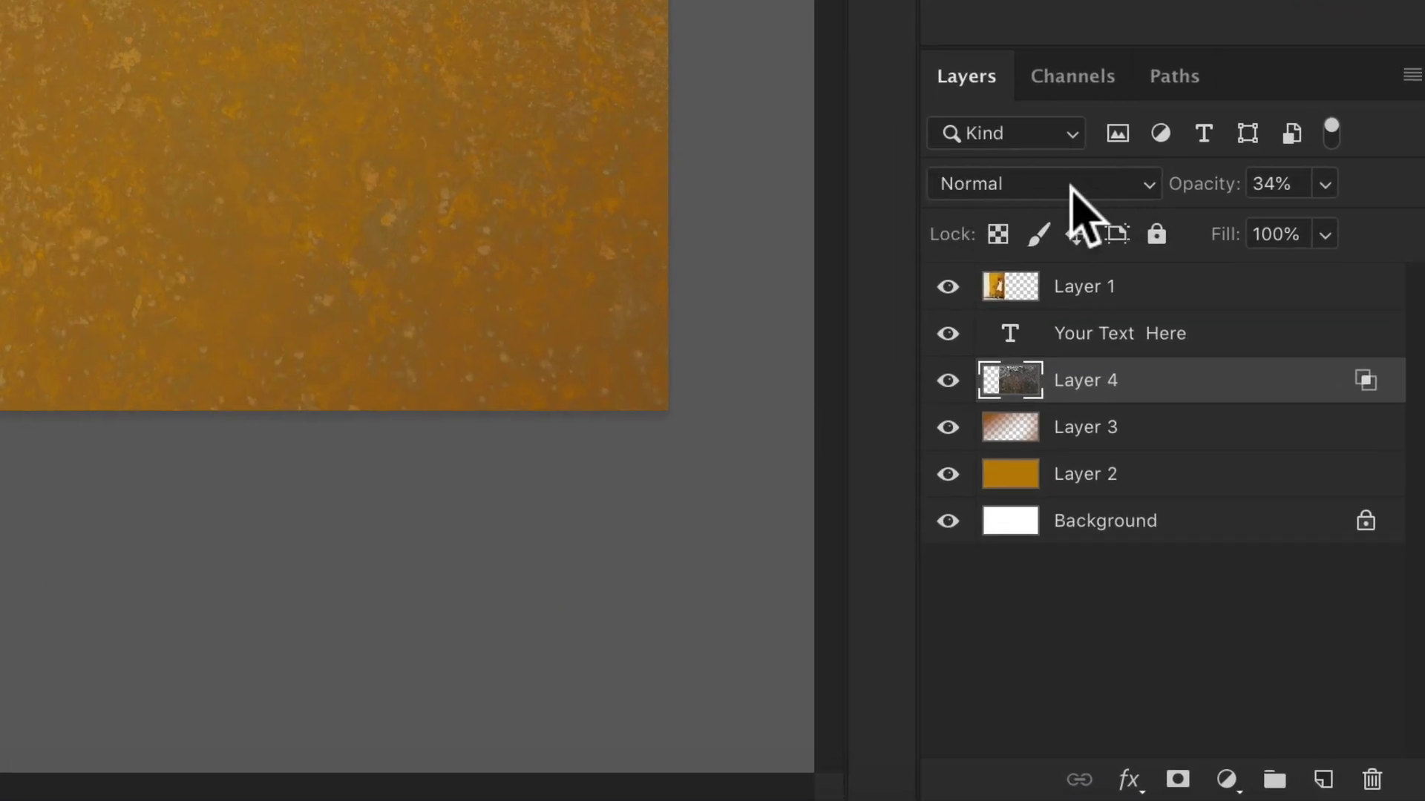
{"action": "left_click", "coordinate": [1067, 194]}
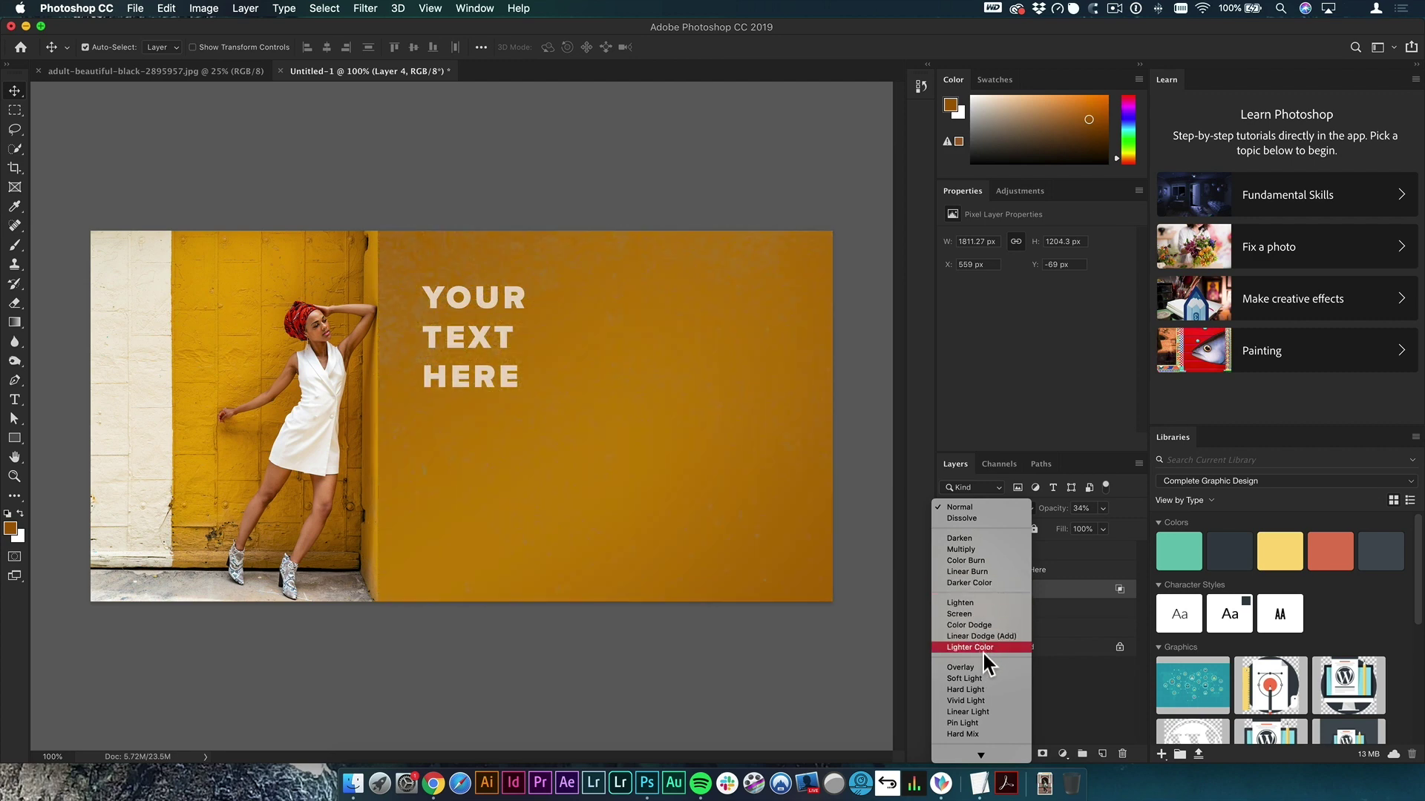
{"action": "left_click", "coordinate": [1109, 556]}
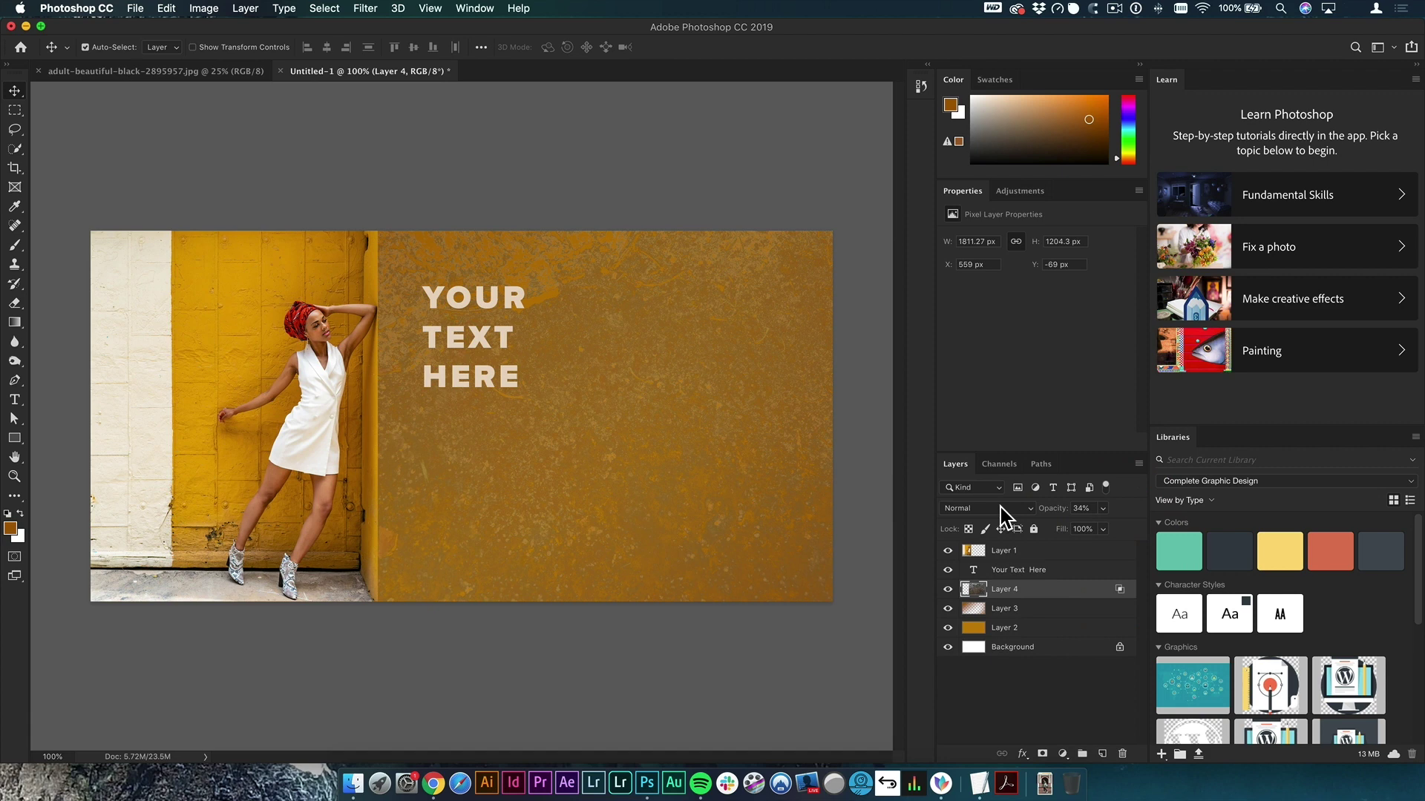
{"action": "left_click", "coordinate": [1000, 508]}
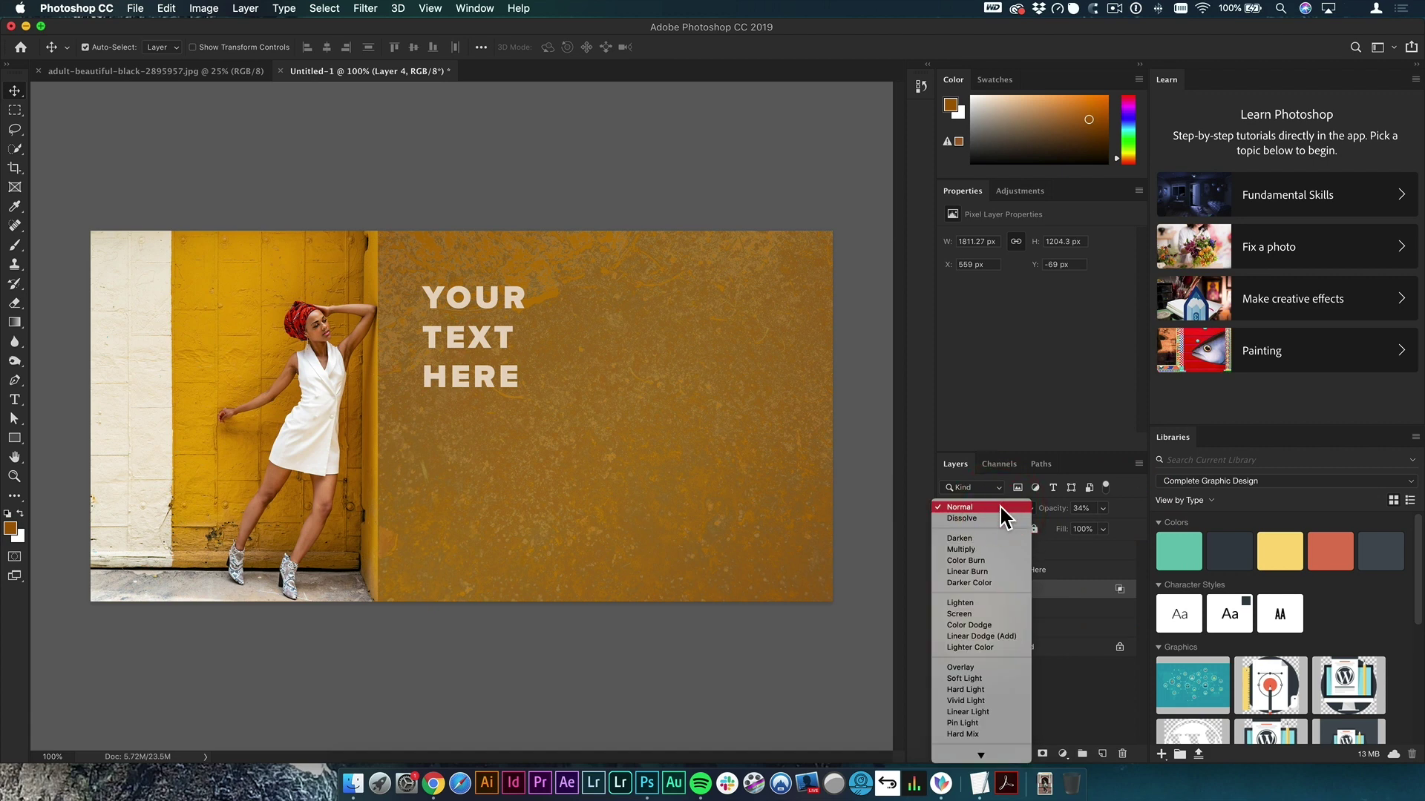
{"action": "left_click", "coordinate": [1080, 564]}
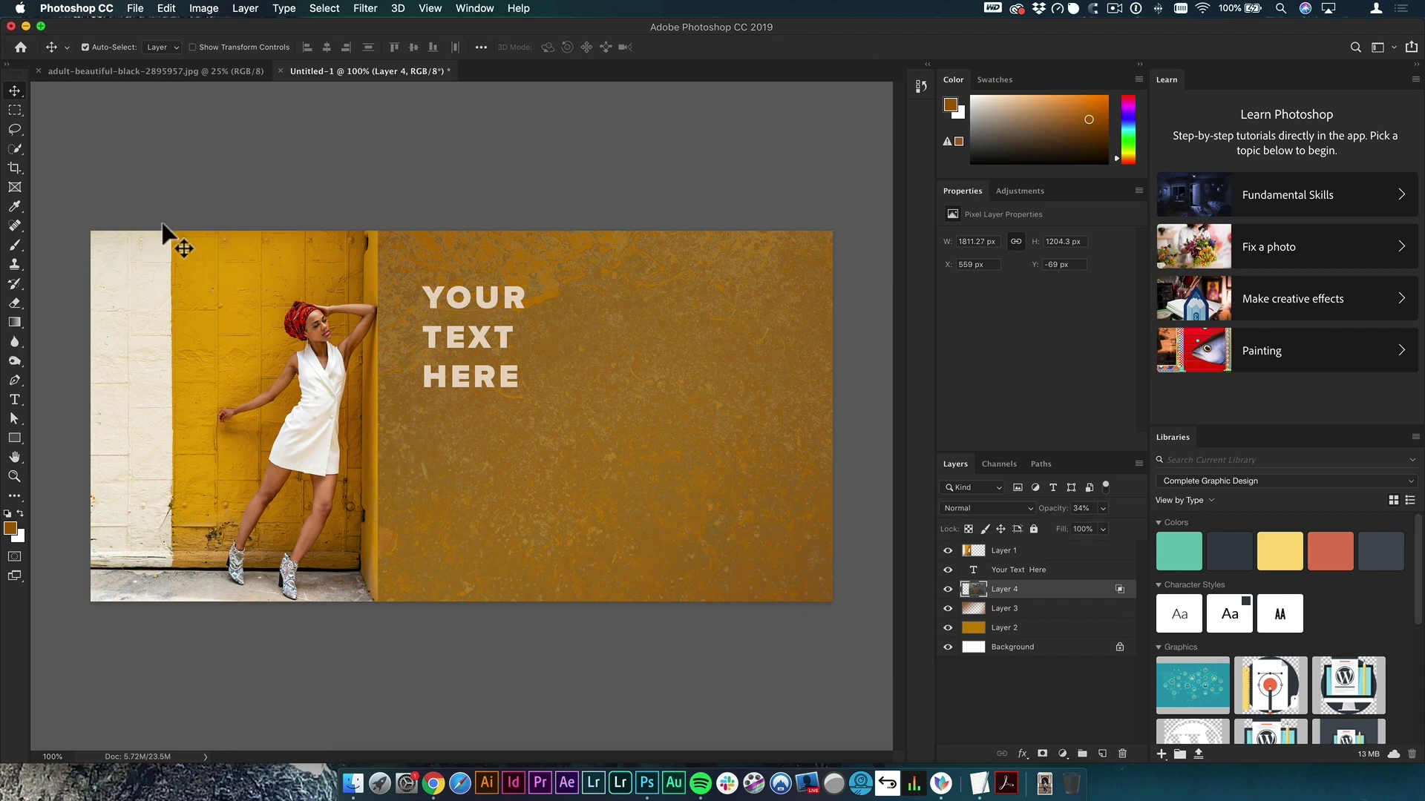
Step: Cycle through the texture layer's blend modes, settle on Multiply, and lower the layer's opacity to 12%
{"action": "key", "text": "shift+equal"}
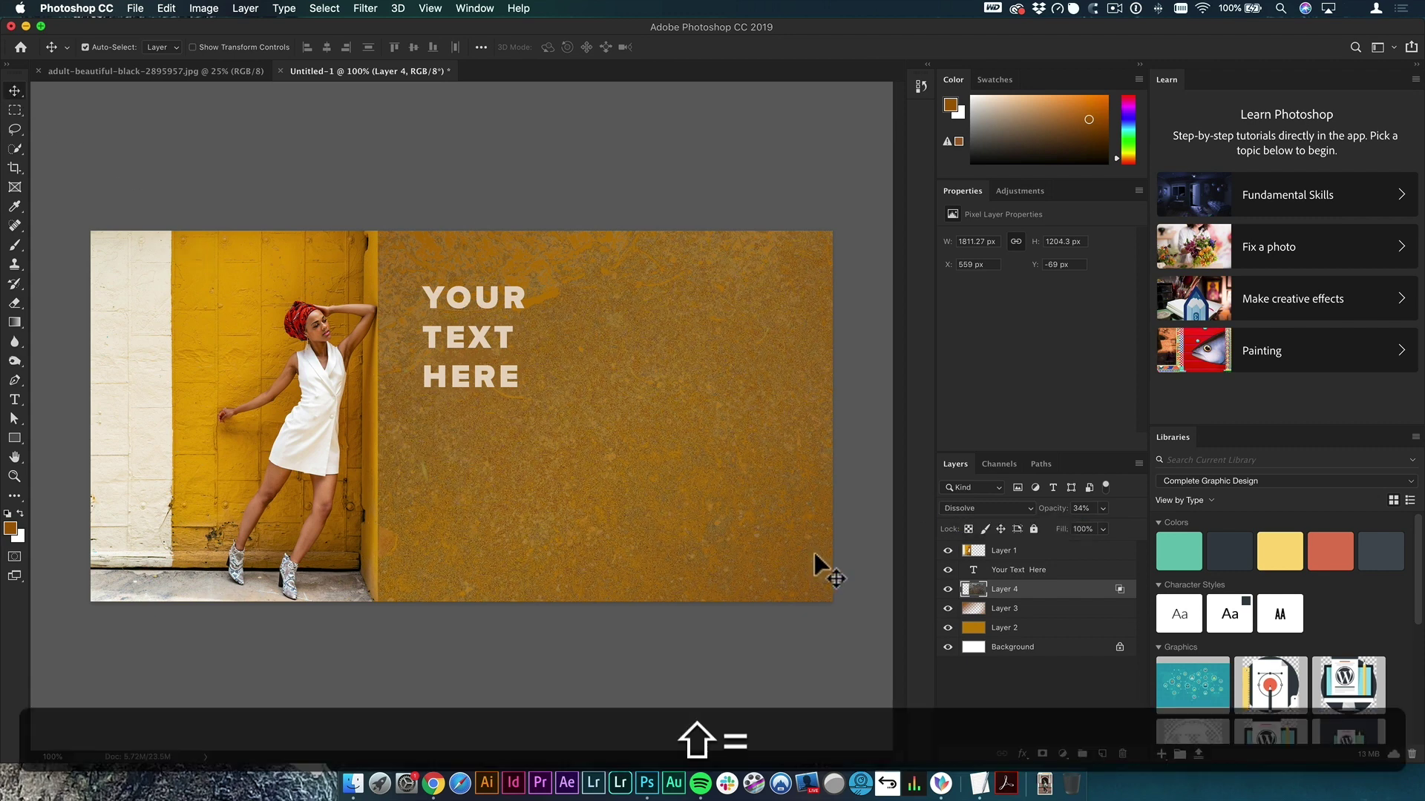
{"action": "key", "text": "shift+minus"}
{"action": "key", "text": "shift+minus"}
{"action": "key", "text": "shift+minus"}
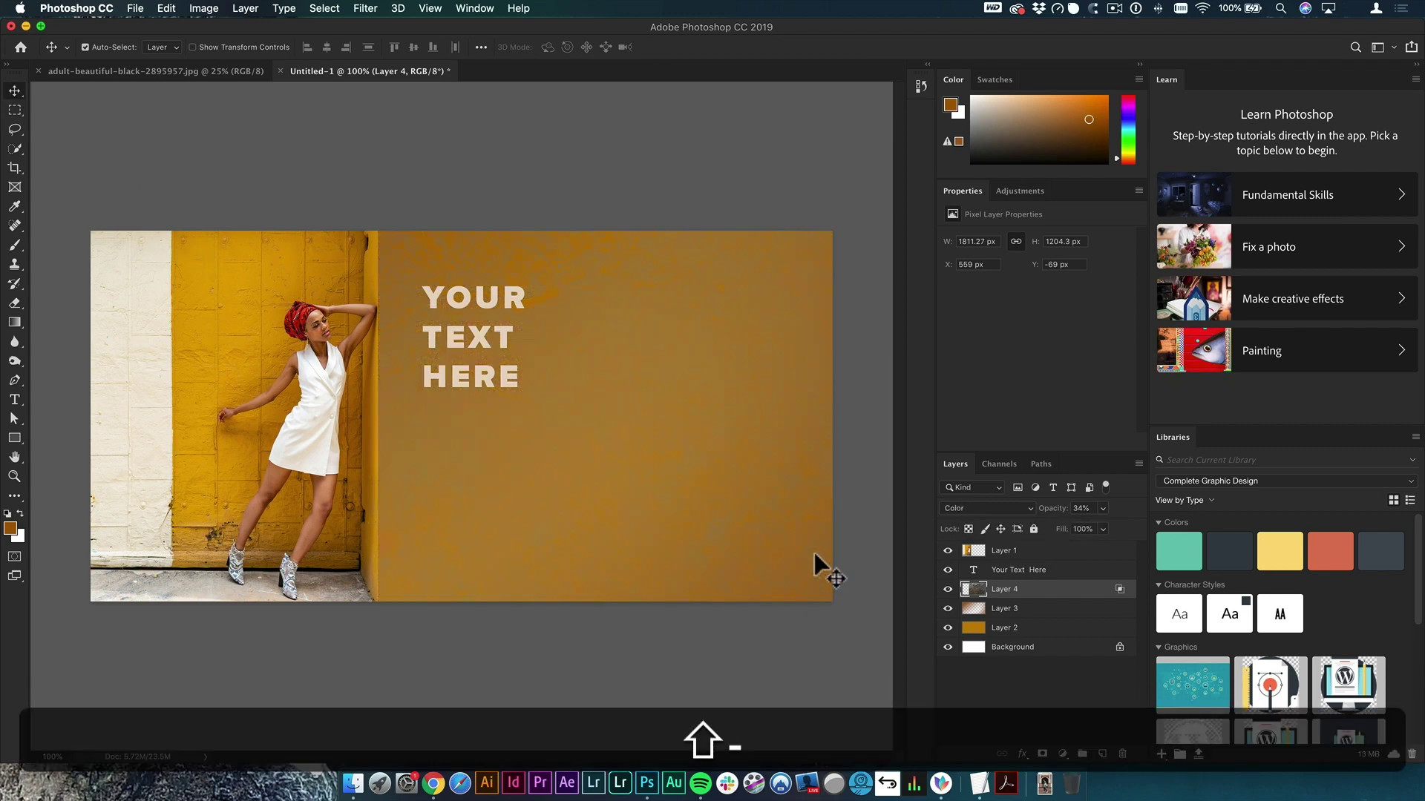
{"action": "key", "text": "shift+equal"}
{"action": "key", "text": "shift+equal"}
{"action": "key", "text": "shift+equal"}
{"action": "key", "text": "shift+equal"}
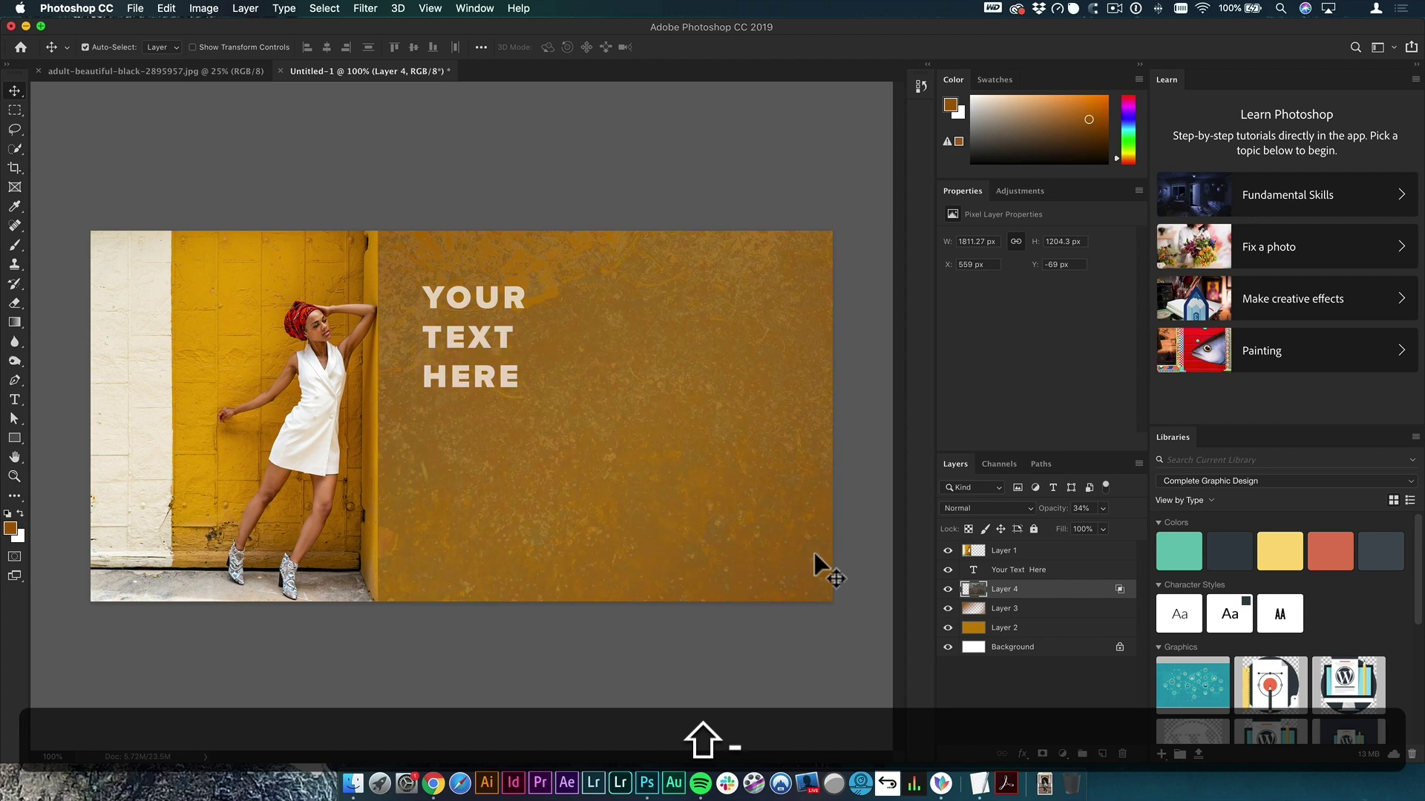
{"action": "key", "text": "shift+equal"}
{"action": "key", "text": "shift+equal"}
{"action": "key", "text": "shift+equal"}
{"action": "key", "text": "shift+equal"}
{"action": "key", "text": "shift+equal"}
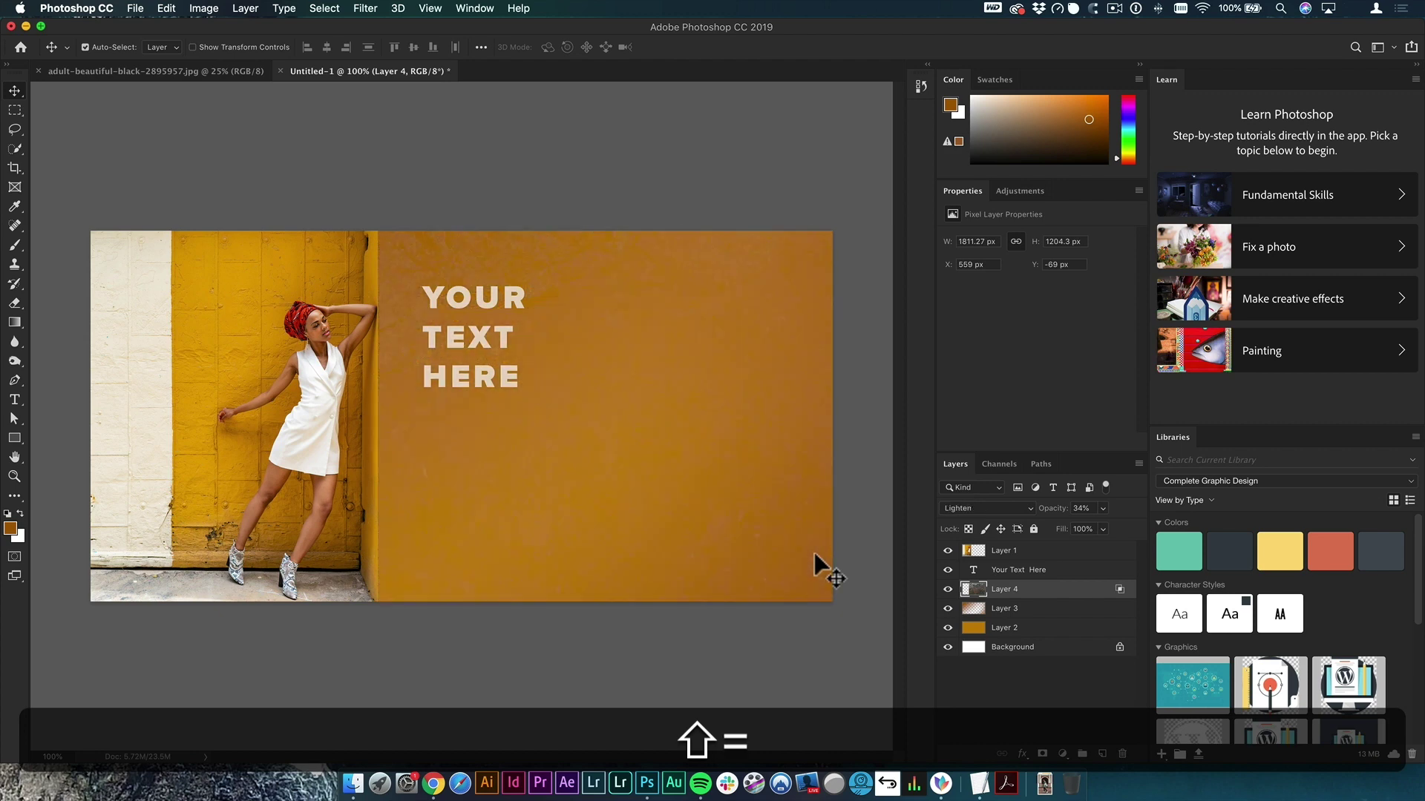
{"action": "key", "text": "shift+equal"}
{"action": "key", "text": "shift+equal"}
{"action": "key", "text": "shift+equal"}
{"action": "key", "text": "shift+equal"}
{"action": "key", "text": "shift+equal"}
{"action": "key", "text": "shift+equal"}
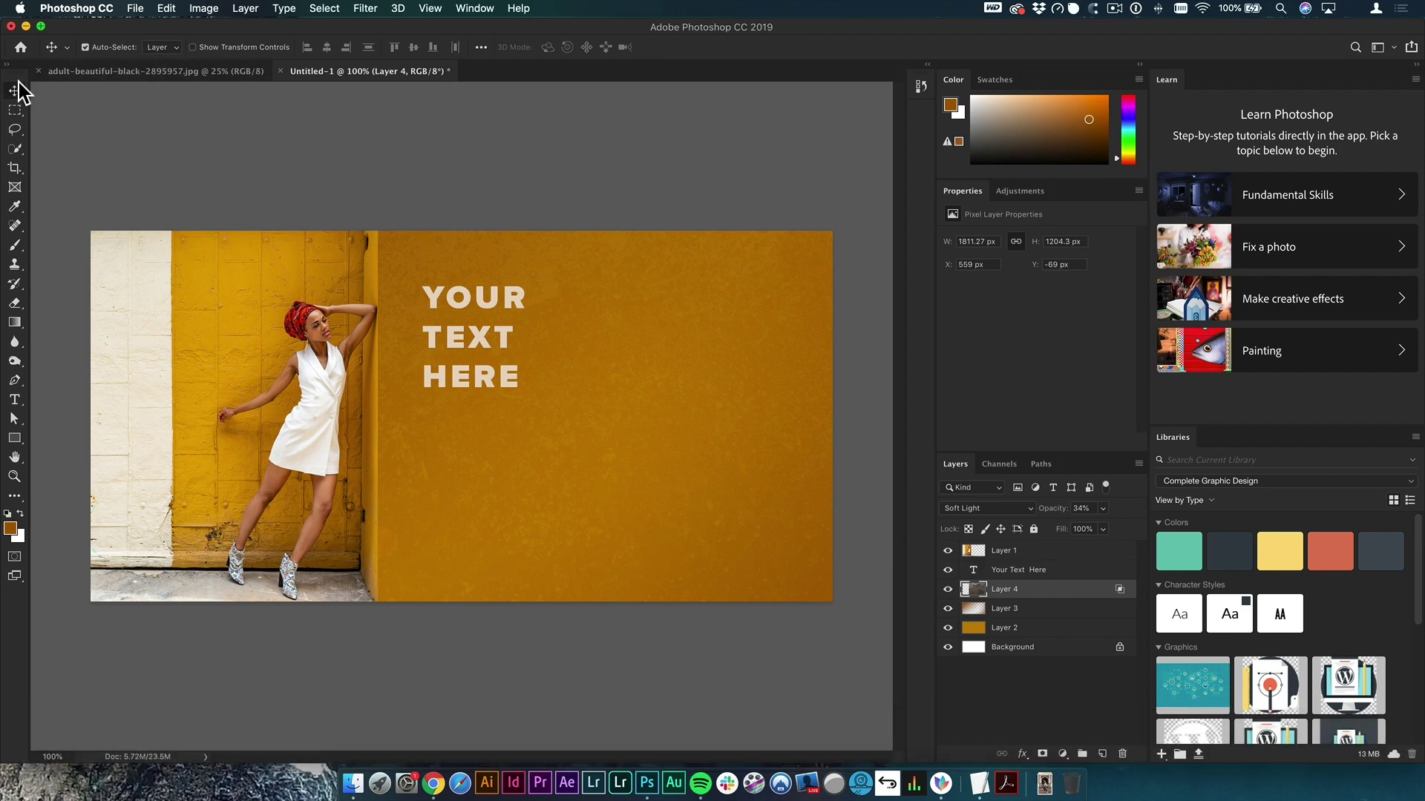
{"action": "key", "text": "shift+equal"}
{"action": "key", "text": "shift+minus"}
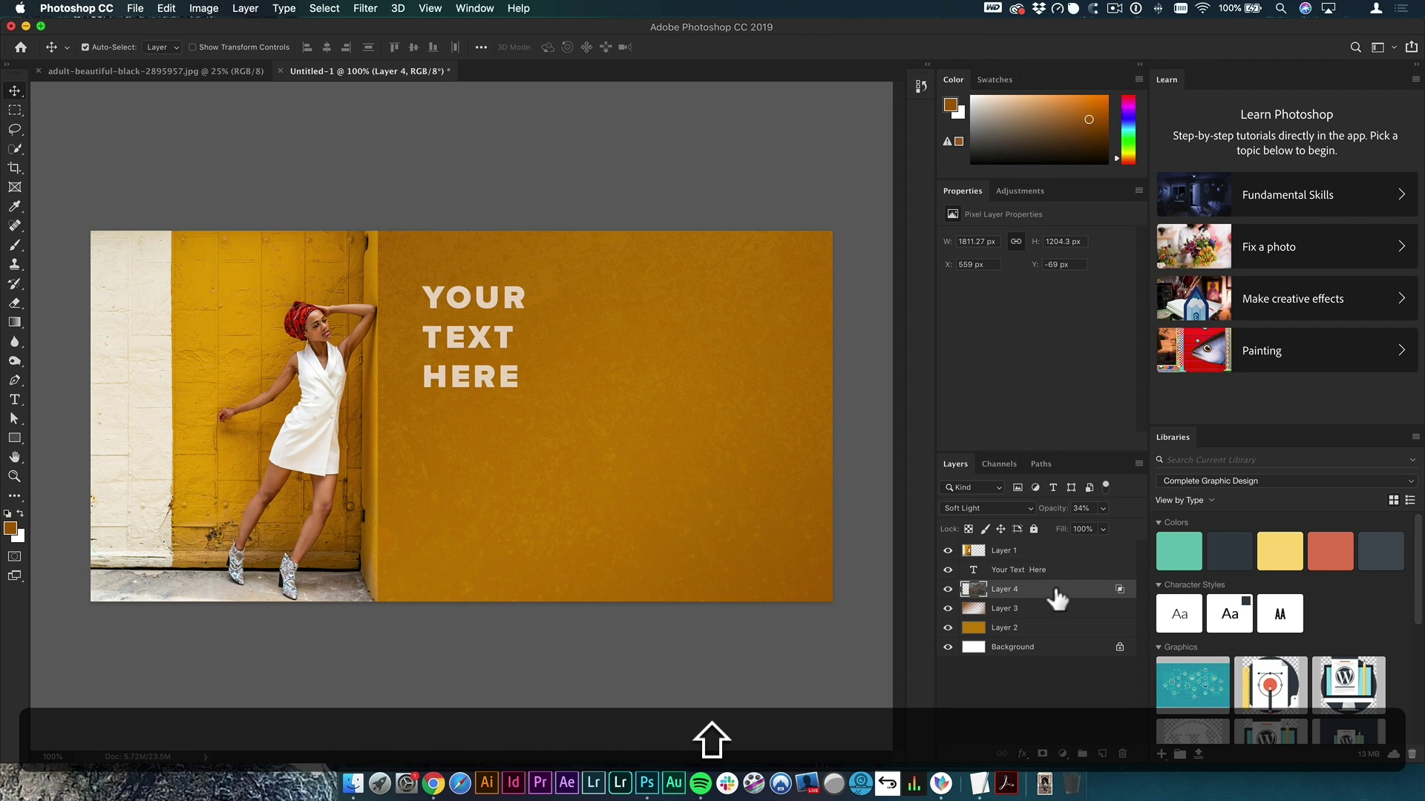
{"action": "key", "text": "shift+equal"}
{"action": "key", "text": "shift+equal"}
{"action": "key", "text": "shift+equal"}
{"action": "key", "text": "shift+equal"}
{"action": "key", "text": "shift+equal"}
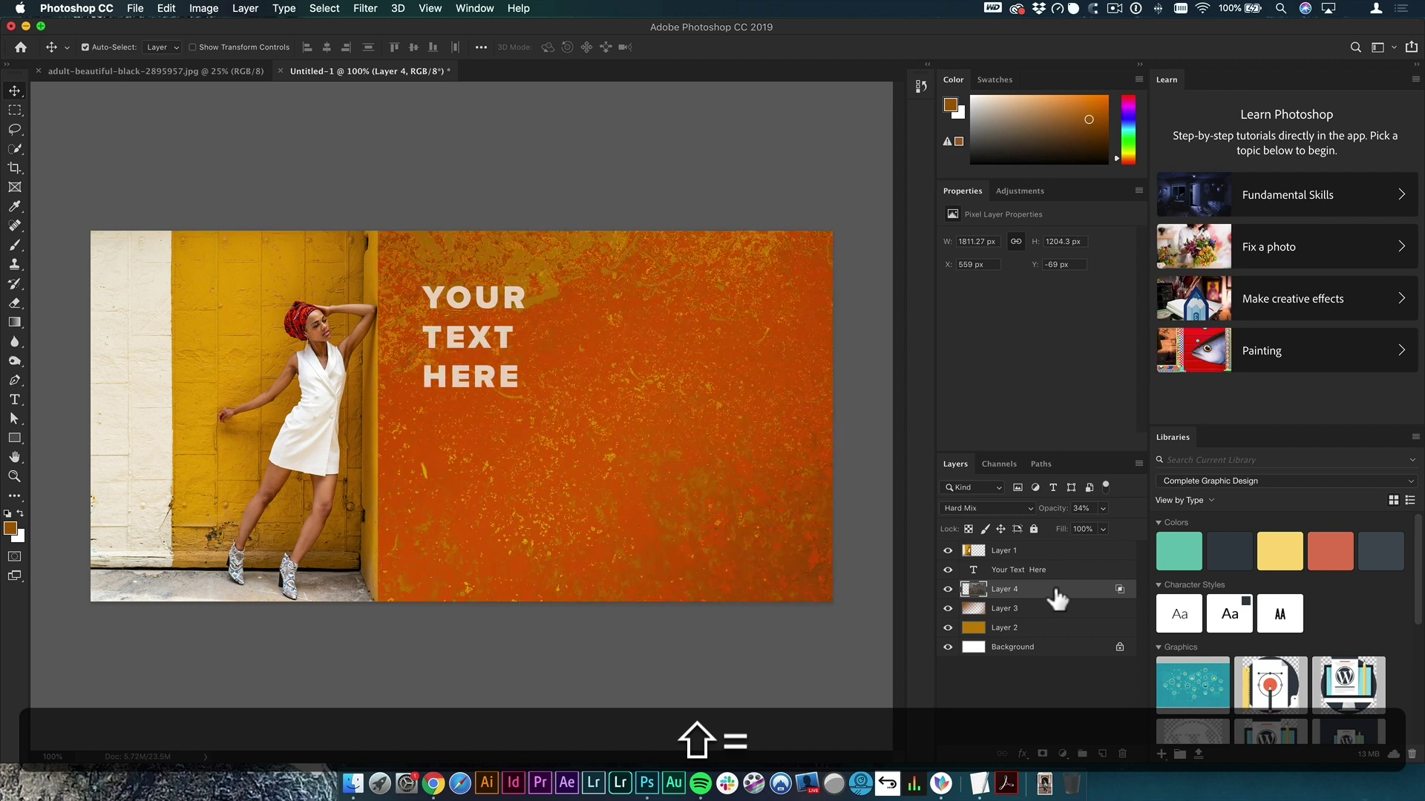
{"action": "key", "text": "shift+equal"}
{"action": "key", "text": "shift+equal"}
{"action": "key", "text": "shift+equal"}
{"action": "key", "text": "shift+equal"}
{"action": "key", "text": "shift+equal"}
{"action": "key", "text": "shift+equal"}
{"action": "key", "text": "shift+equal"}
{"action": "key", "text": "shift+equal"}
{"action": "key", "text": "shift+equal"}
{"action": "key", "text": "shift+equal"}
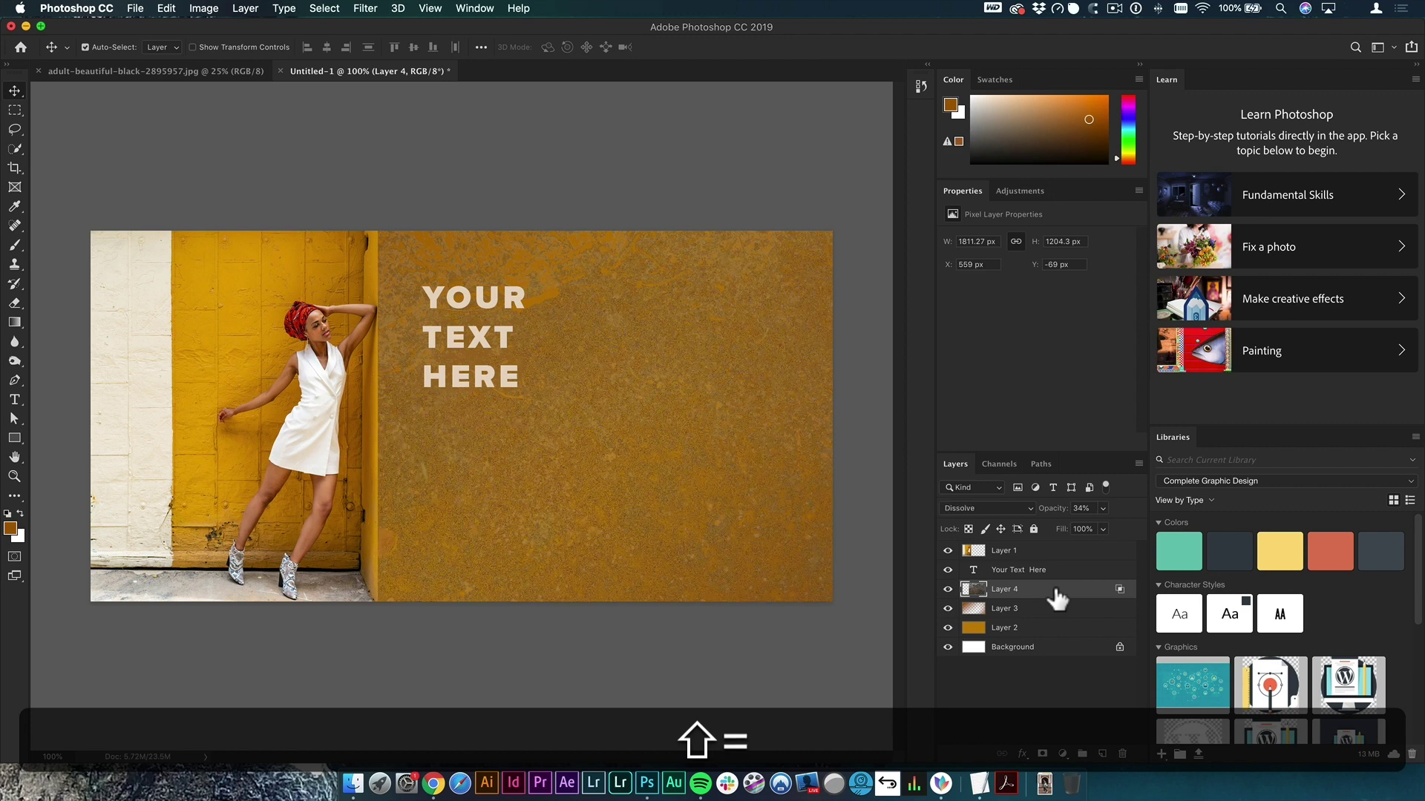
{"action": "key", "text": "shift+equal"}
{"action": "key", "text": "shift+equal"}
{"action": "key", "text": "shift+equal"}
{"action": "key", "text": "shift+minus"}
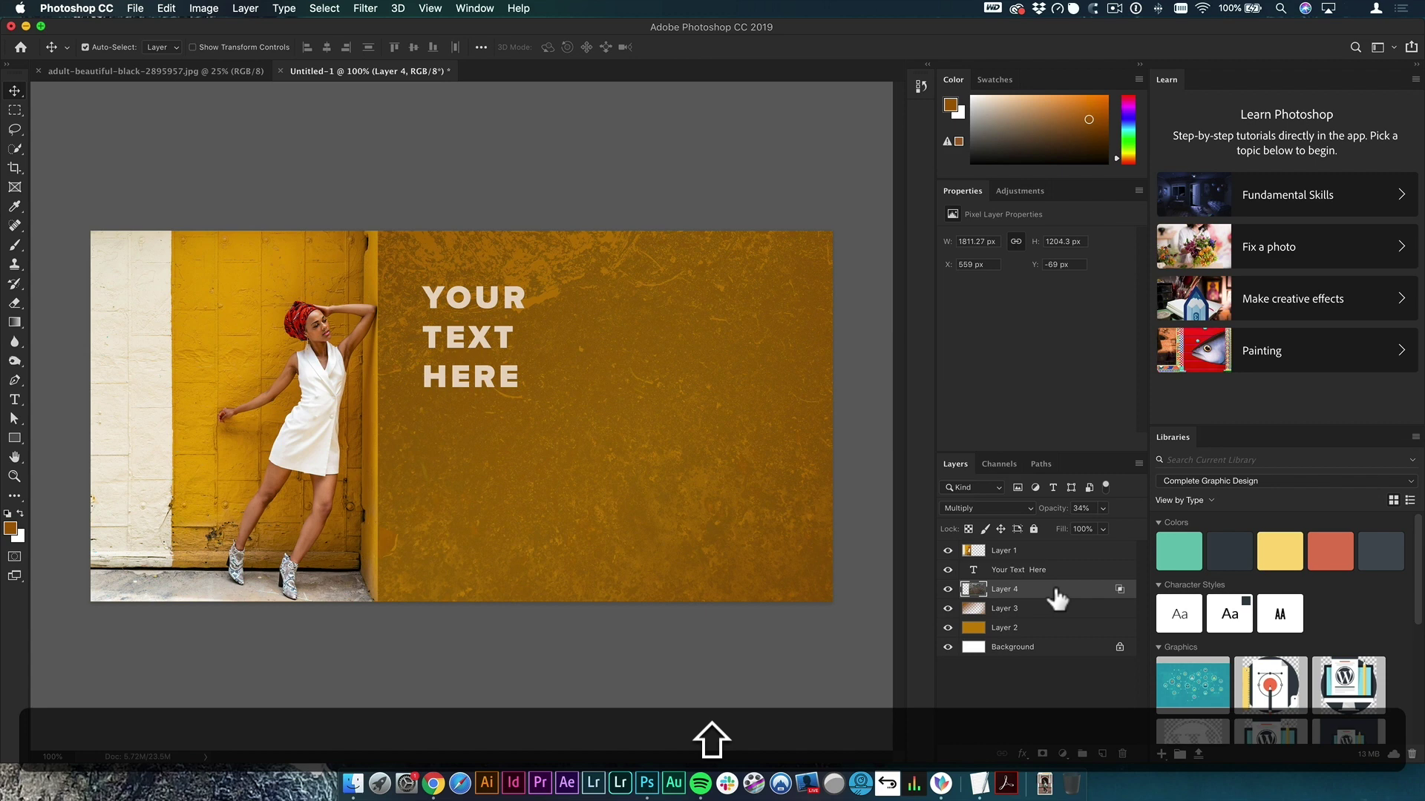
{"action": "left_click_drag", "start_coordinate": [1059, 512], "coordinate": [1050, 516]}
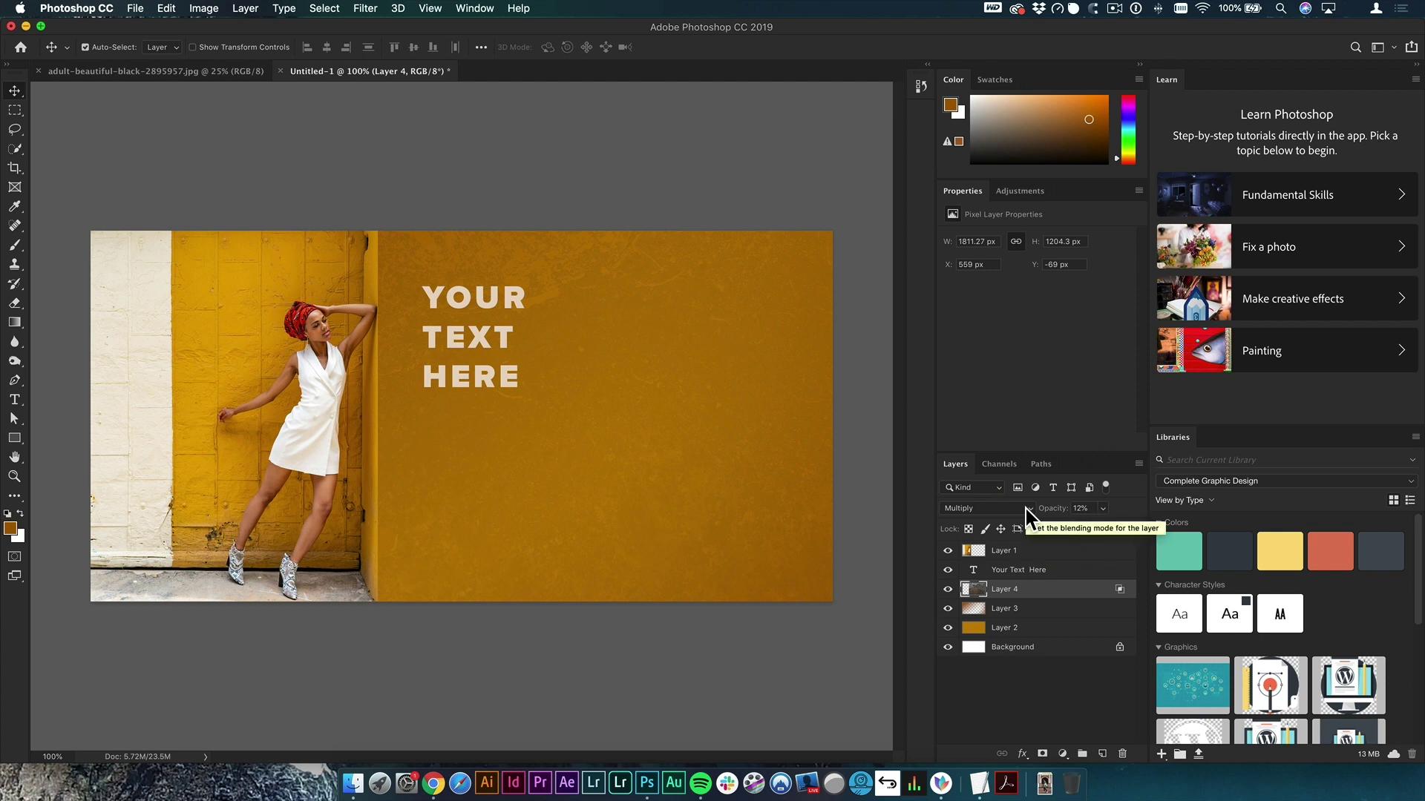
Step: Move the text block toward the middle of the yellow area, to about X 1250 px, Y 300 px
{"action": "left_click_drag", "start_coordinate": [520, 338], "coordinate": [654, 399]}
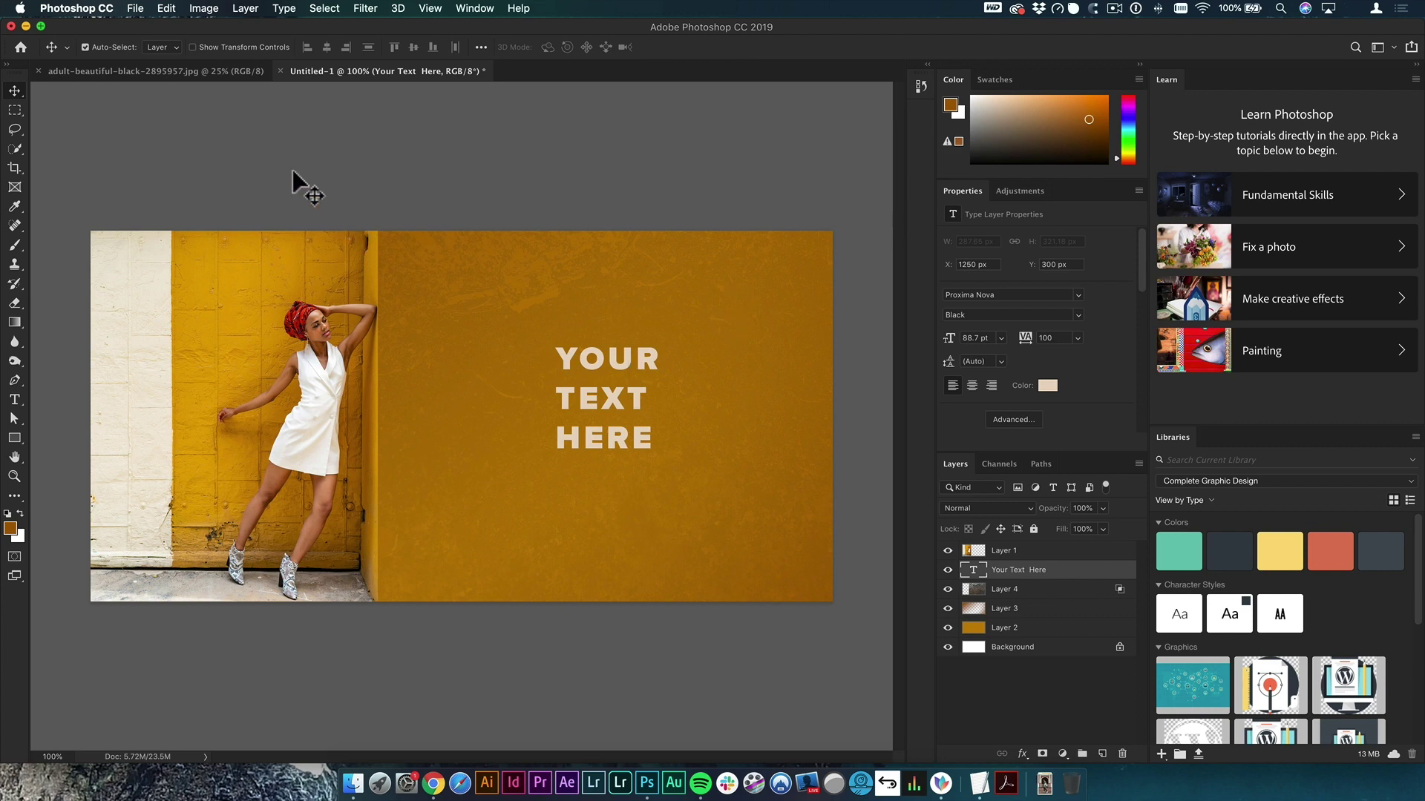
Step: Open the photo casual-wear-man-raincoat-2773213.jpg from the downloaded files as a separate document
{"action": "left_click", "coordinate": [230, 74]}
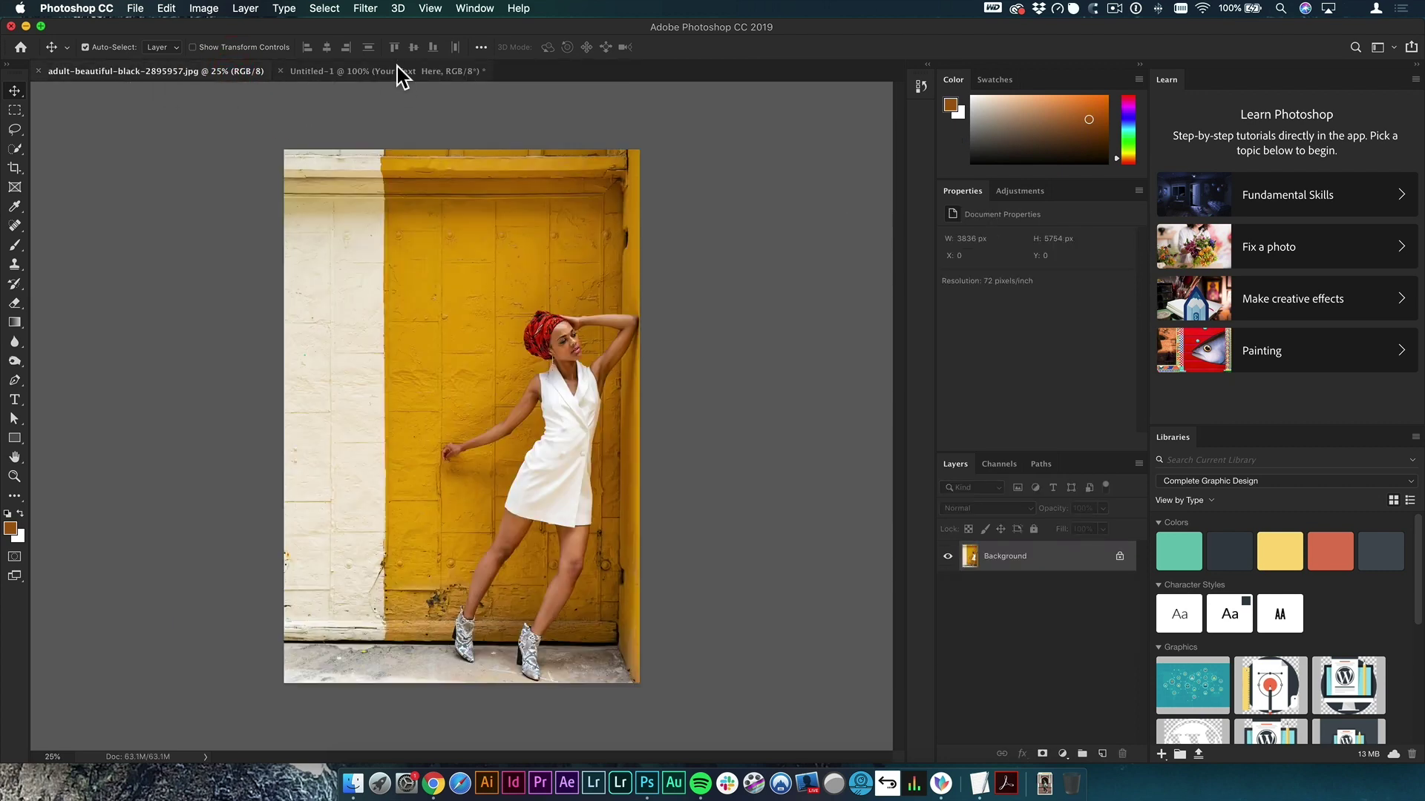
{"action": "left_click", "coordinate": [1045, 783]}
{"action": "left_click_drag", "start_coordinate": [1044, 758], "coordinate": [648, 785]}
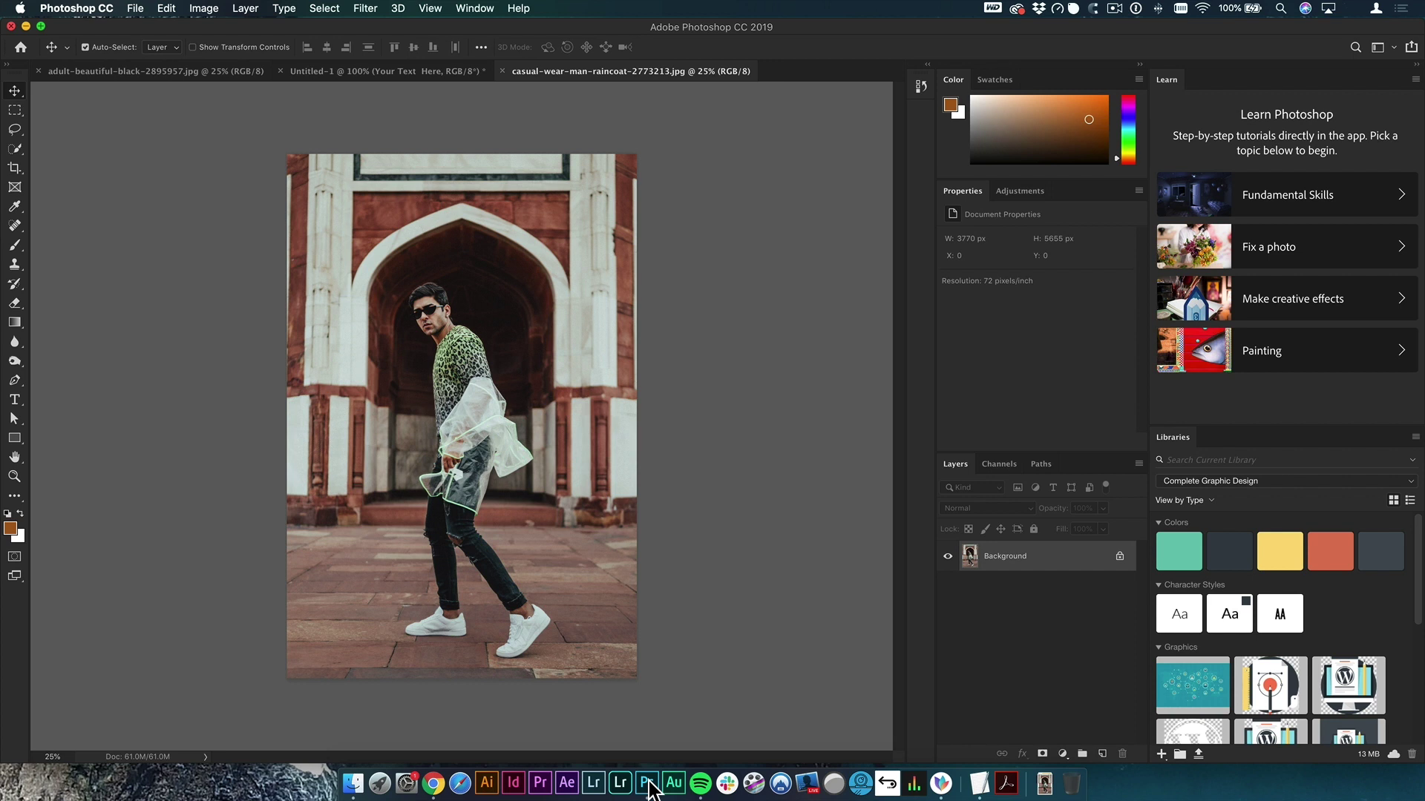
Step: Create a new document 2000 px wide and 1000 px high at 72 pixels/inch with a white background
{"action": "key", "text": "super+n"}
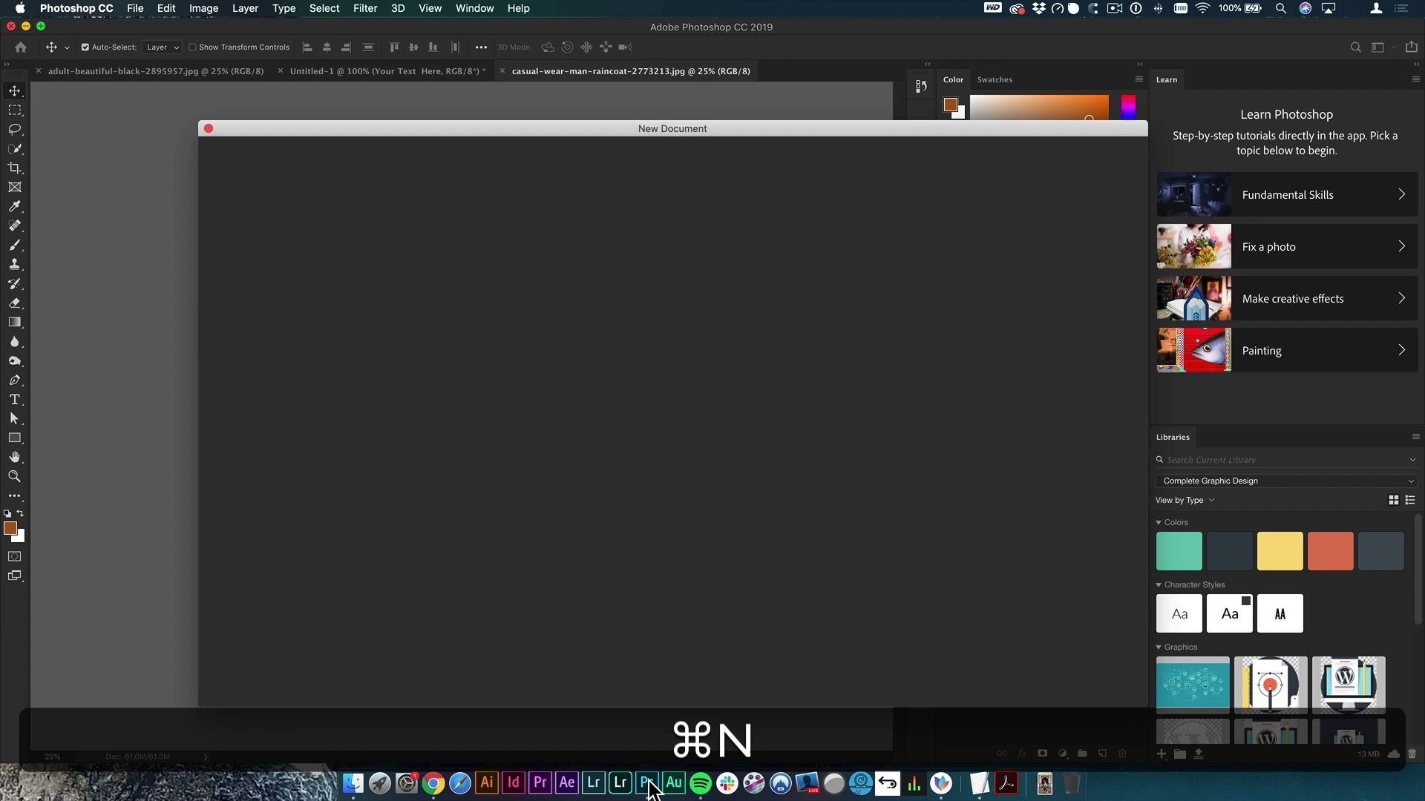
{"action": "left_click_drag", "start_coordinate": [861, 131], "coordinate": [822, 111]}
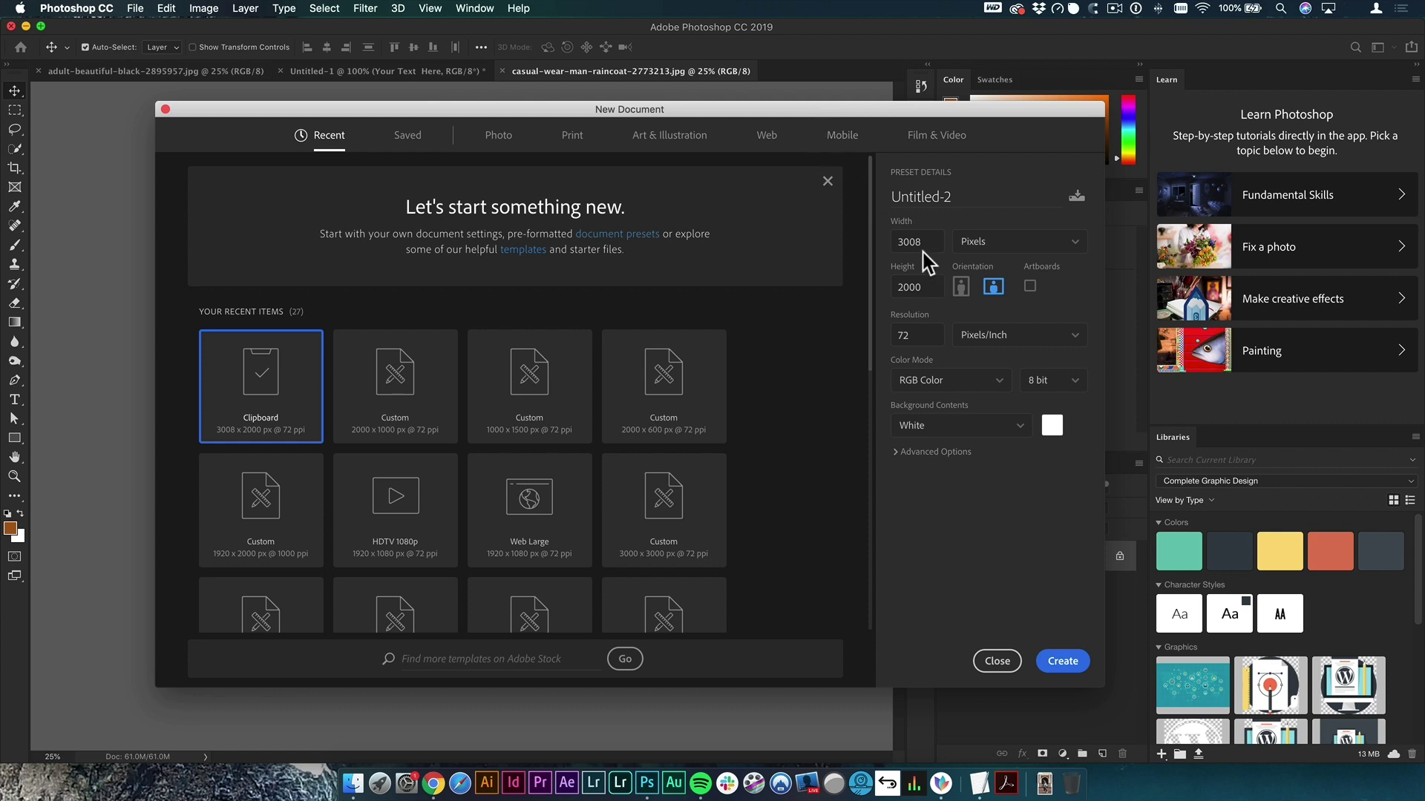
{"action": "left_click_drag", "start_coordinate": [928, 240], "coordinate": [874, 239]}
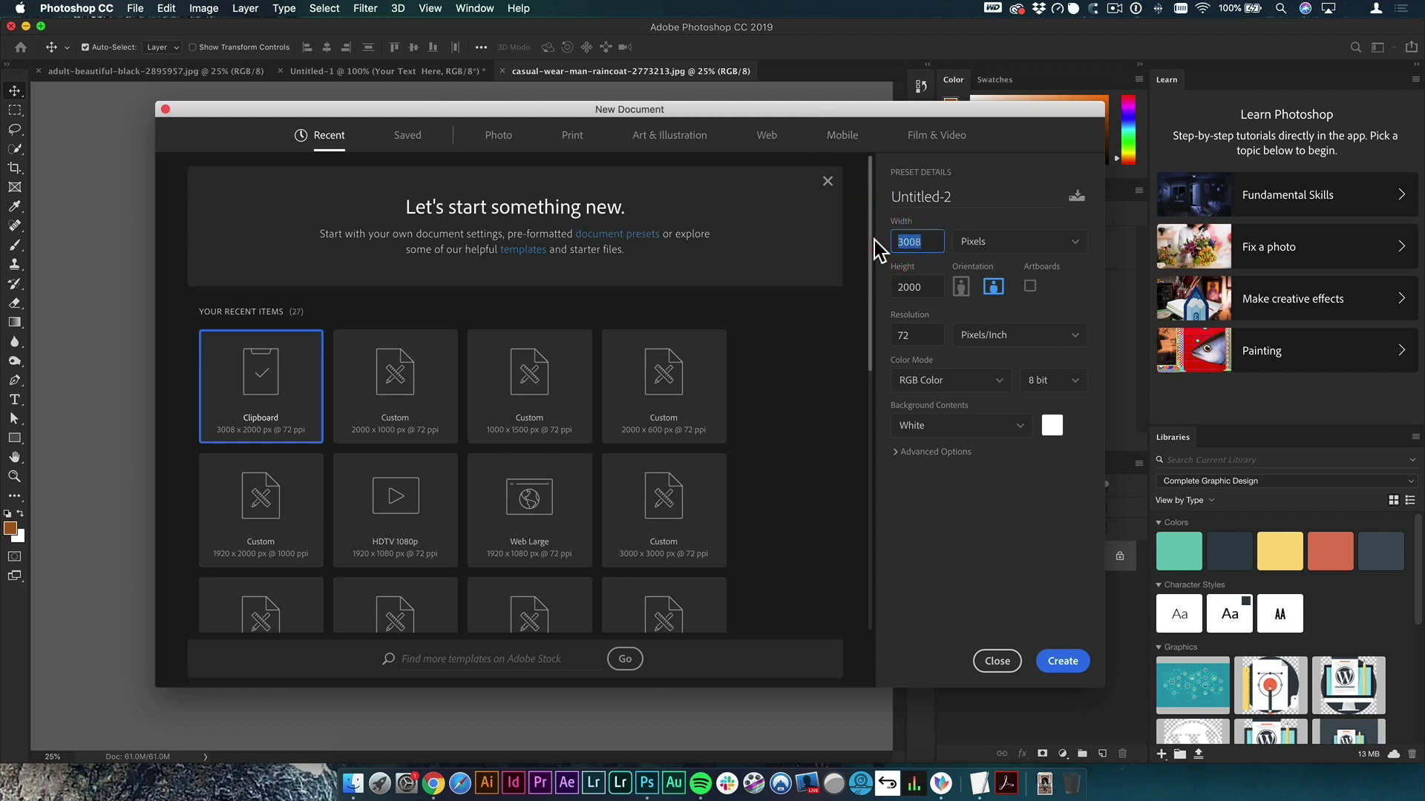
{"action": "type", "text": "2000"}
{"action": "key", "text": "Tab"}
{"action": "type", "text": "1000"}
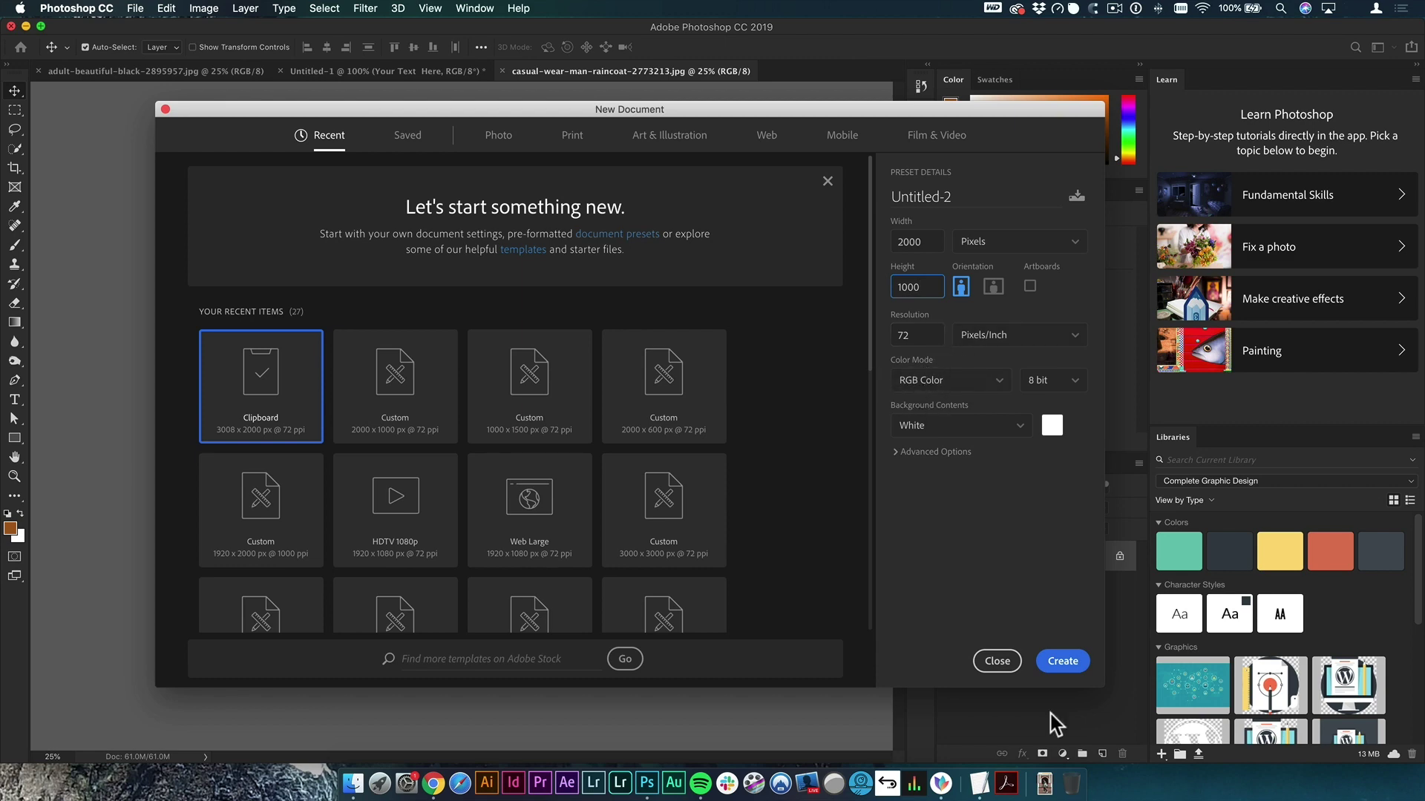
{"action": "left_click", "coordinate": [1063, 663]}
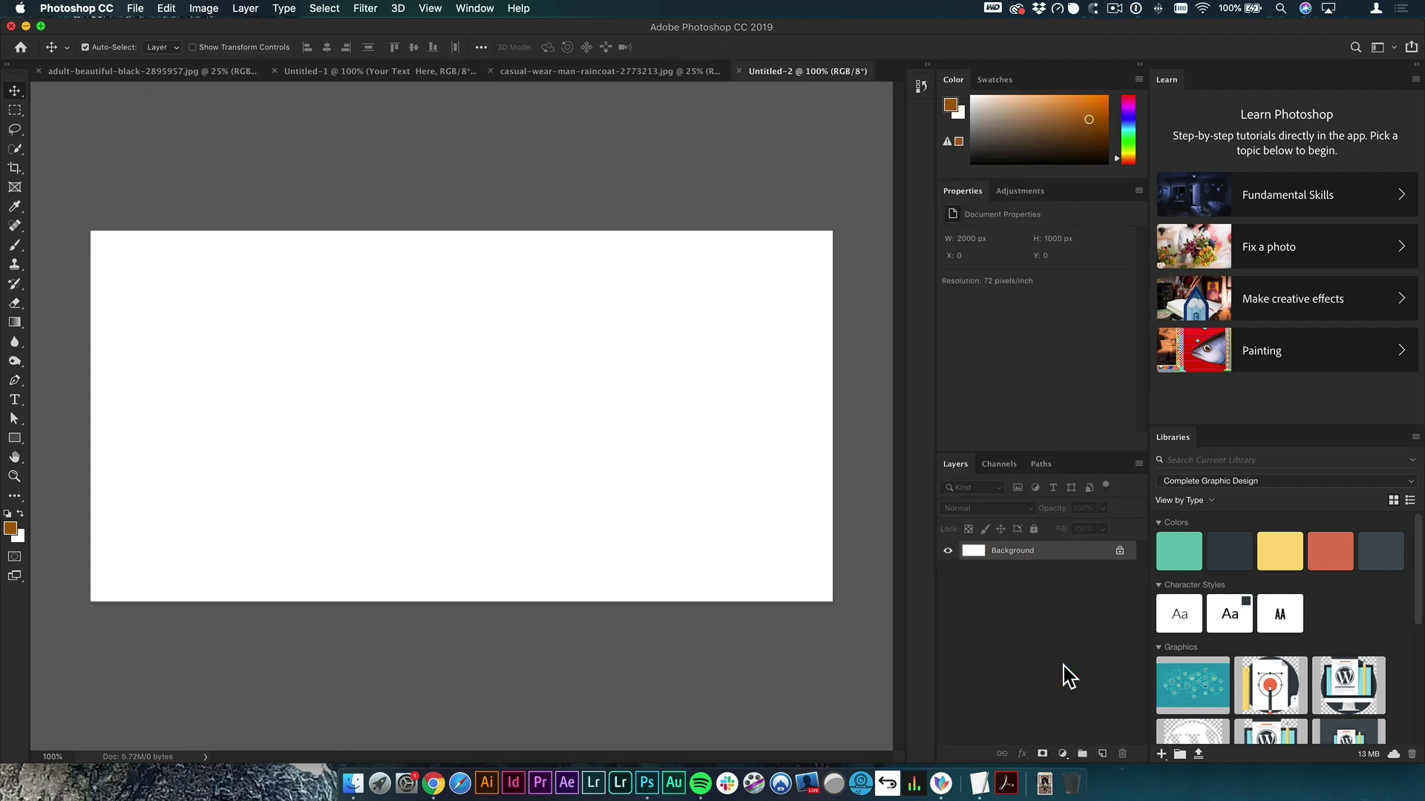
Step: Copy the man's photo from its own document into the blank 2000 x 1000 px document, centred on the canvas
{"action": "left_click", "coordinate": [568, 68]}
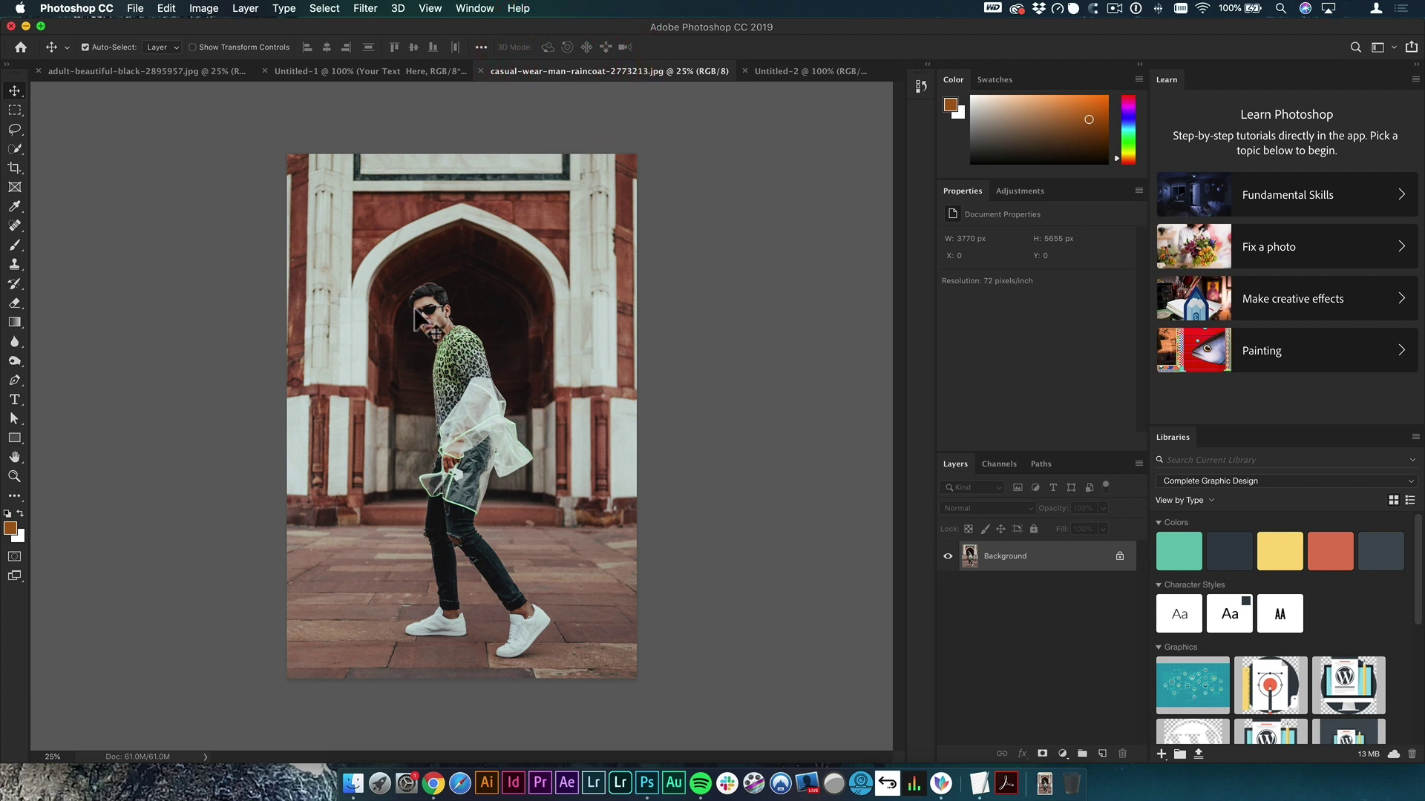
{"action": "left_click", "coordinate": [540, 371]}
{"action": "left_click", "coordinate": [816, 71]}
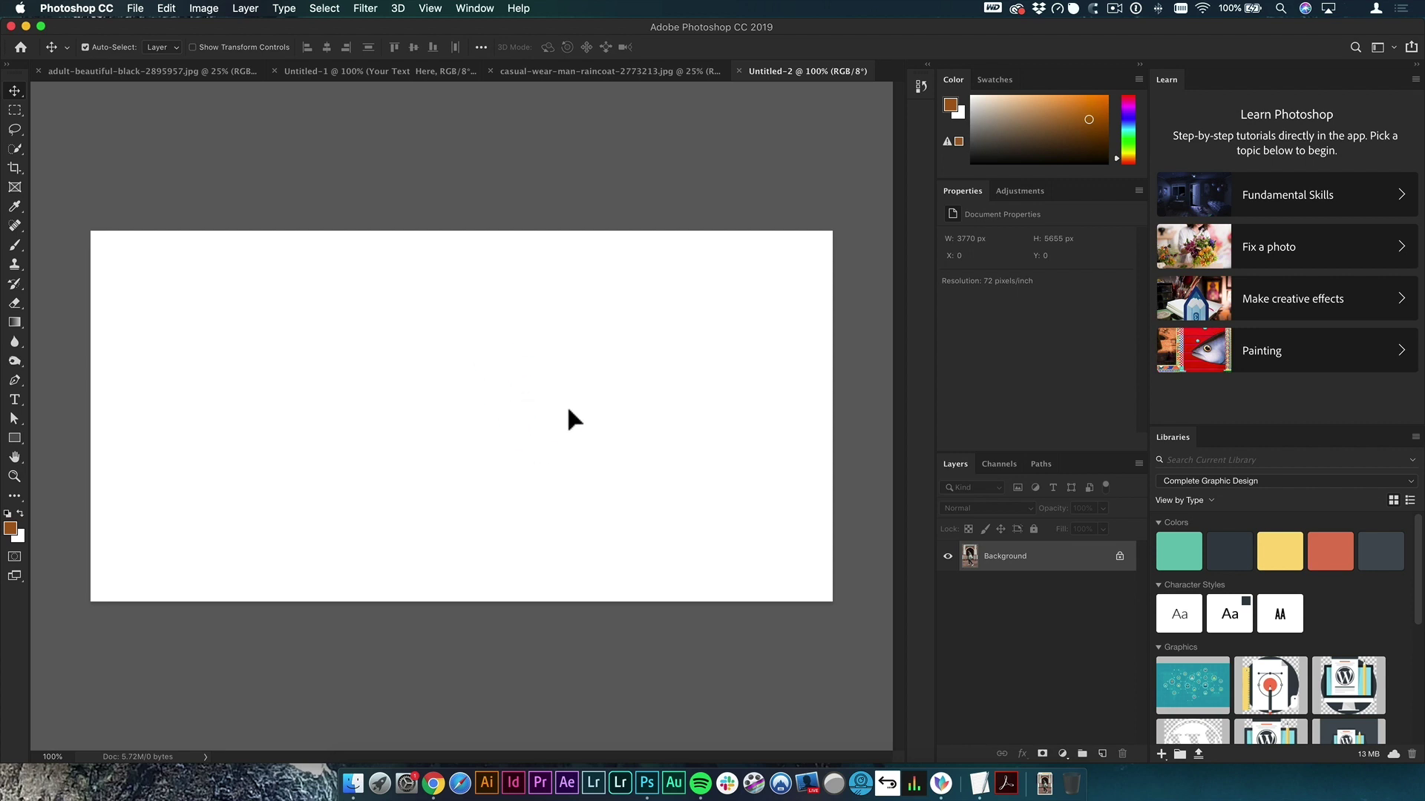
{"action": "key", "text": "shift"}
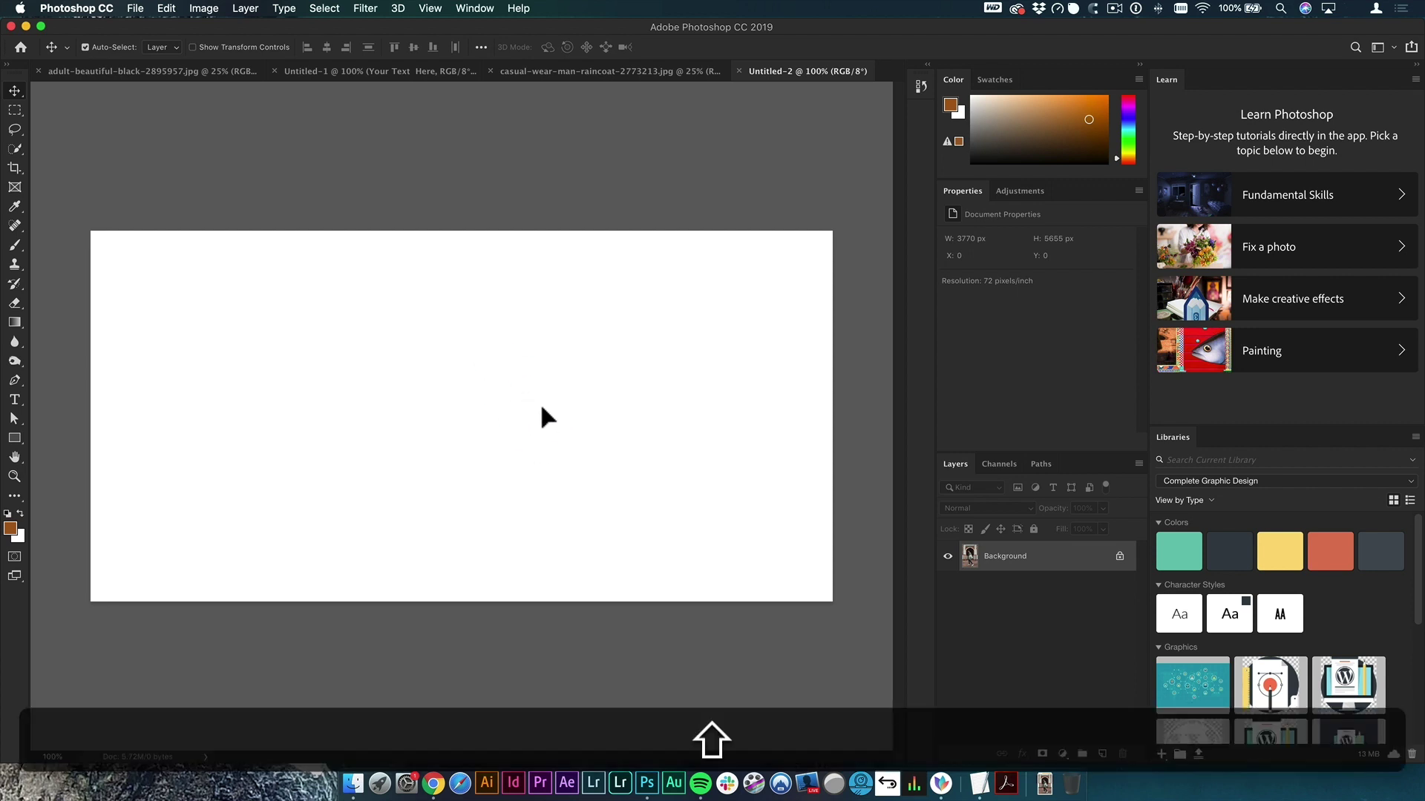
{"action": "left_click_drag", "start_coordinate": [540, 402], "coordinate": [541, 402]}
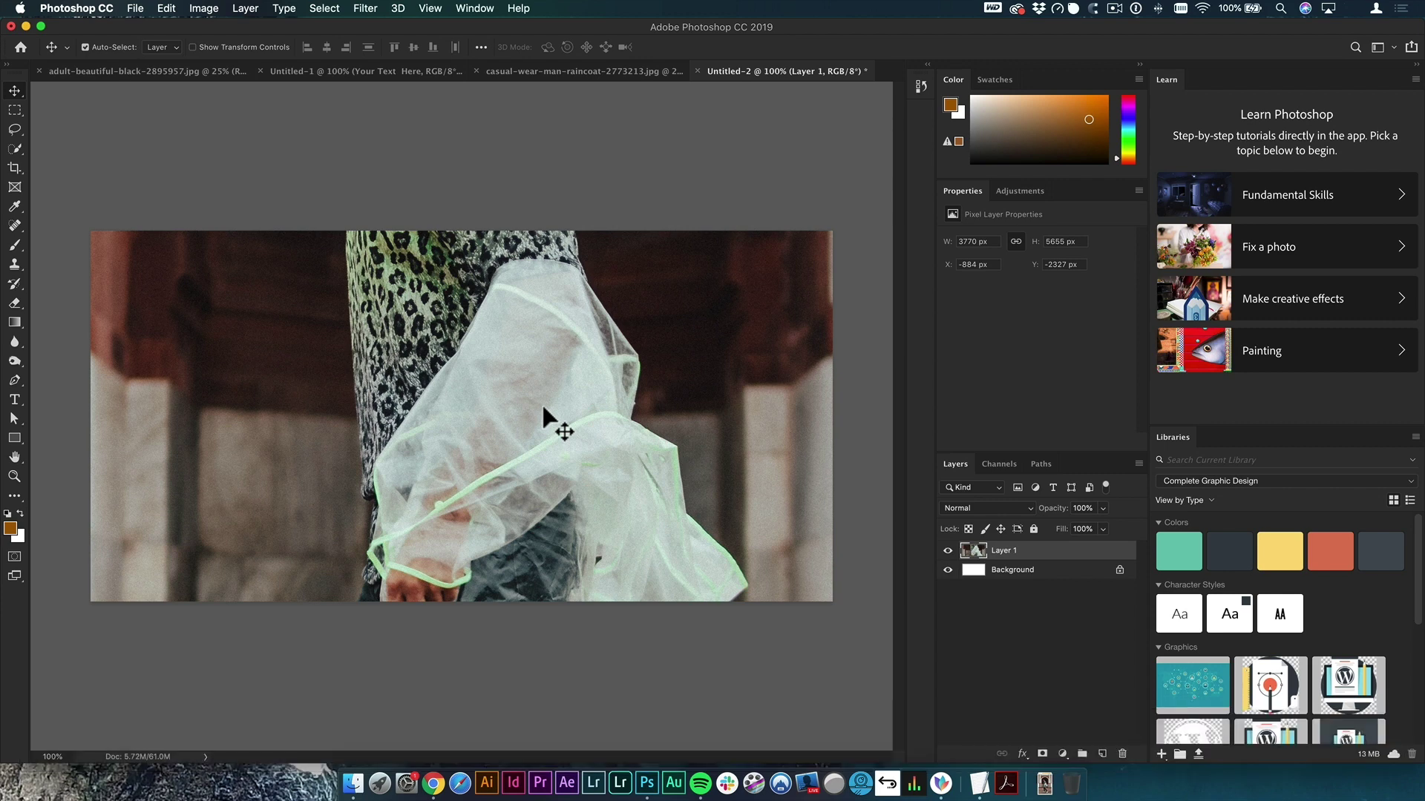
Step: Scale the pasted photo proportionally to 18% with Free Transform so it fits the canvas height
{"action": "key", "text": "super+t"}
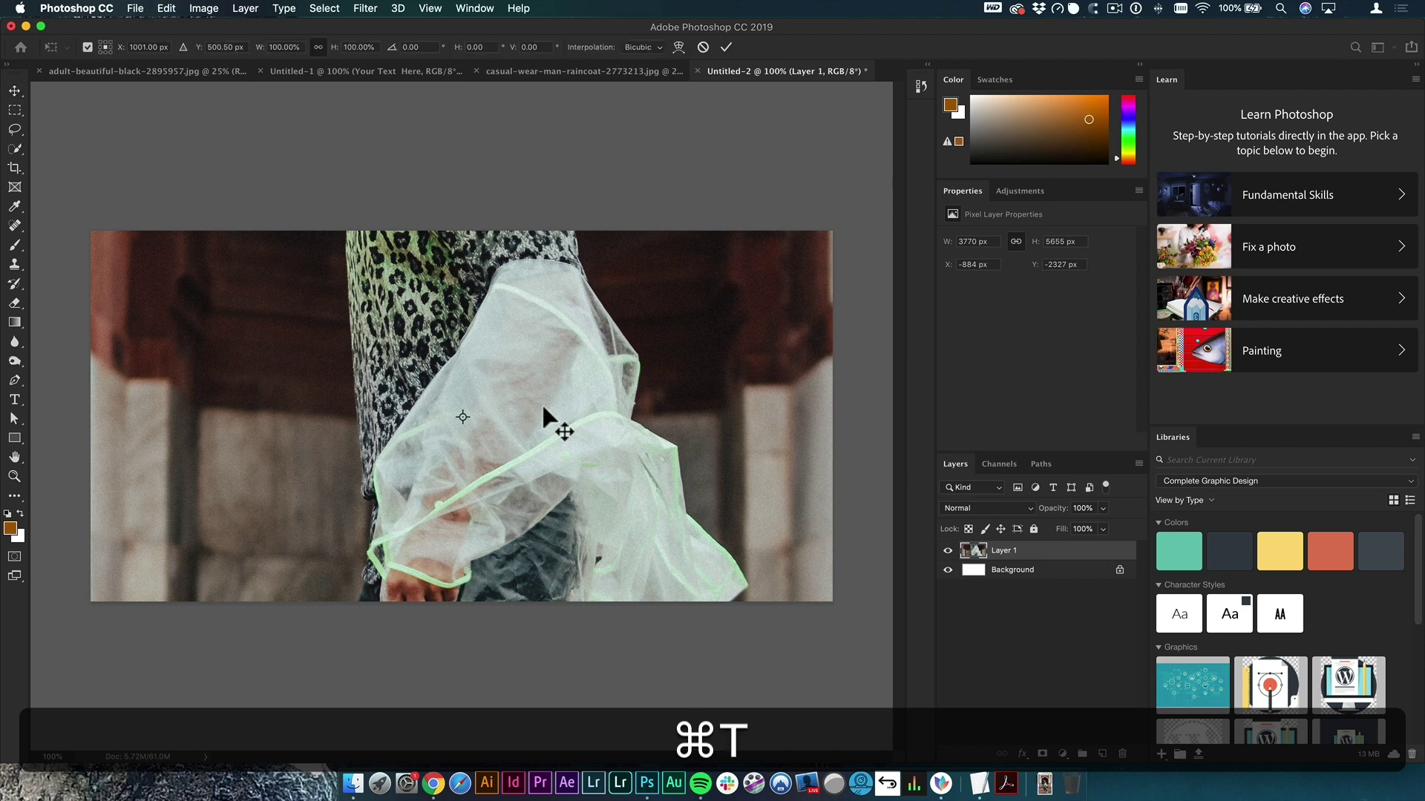
{"action": "left_click", "coordinate": [208, 7]}
{"action": "mouse_move", "coordinate": [165, 8]}
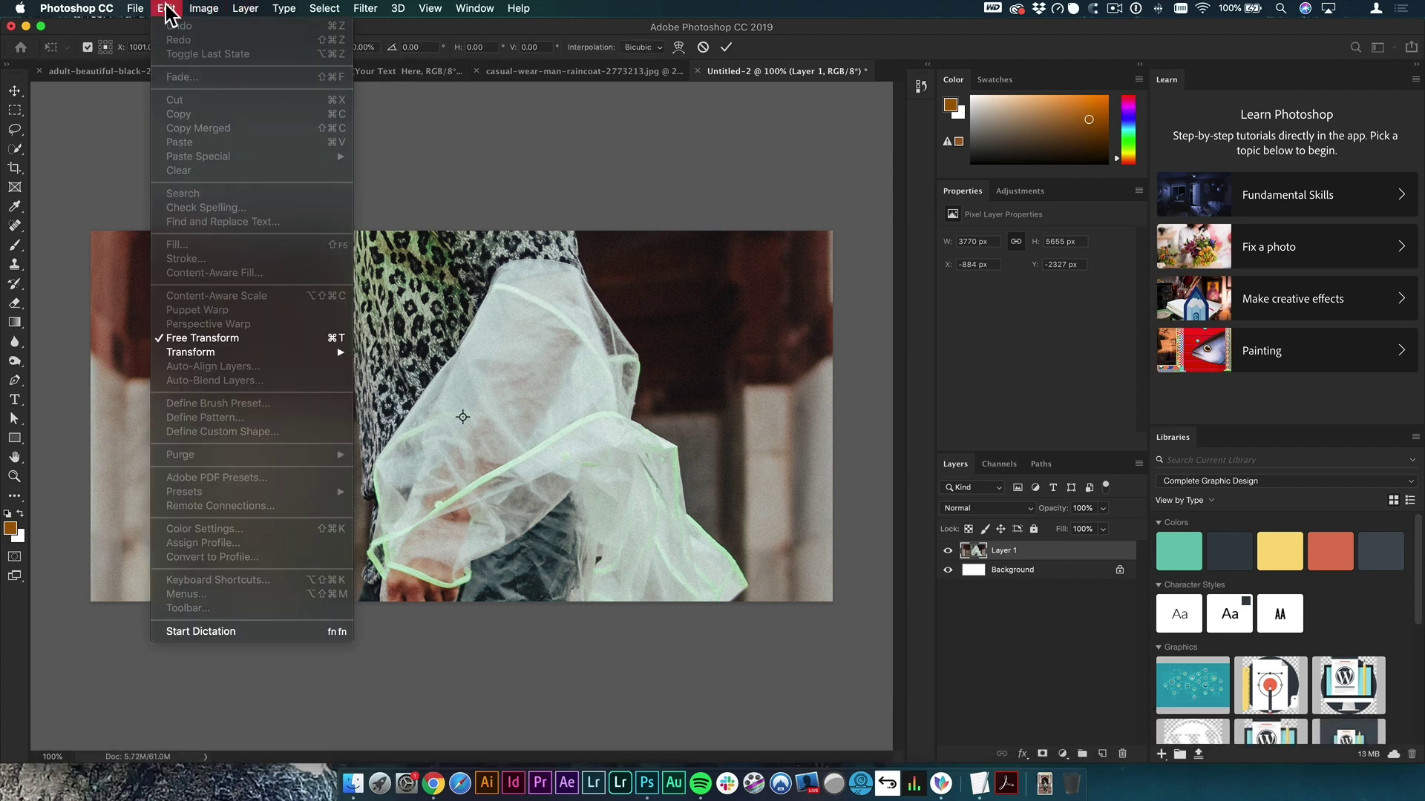
{"action": "left_click", "coordinate": [240, 340]}
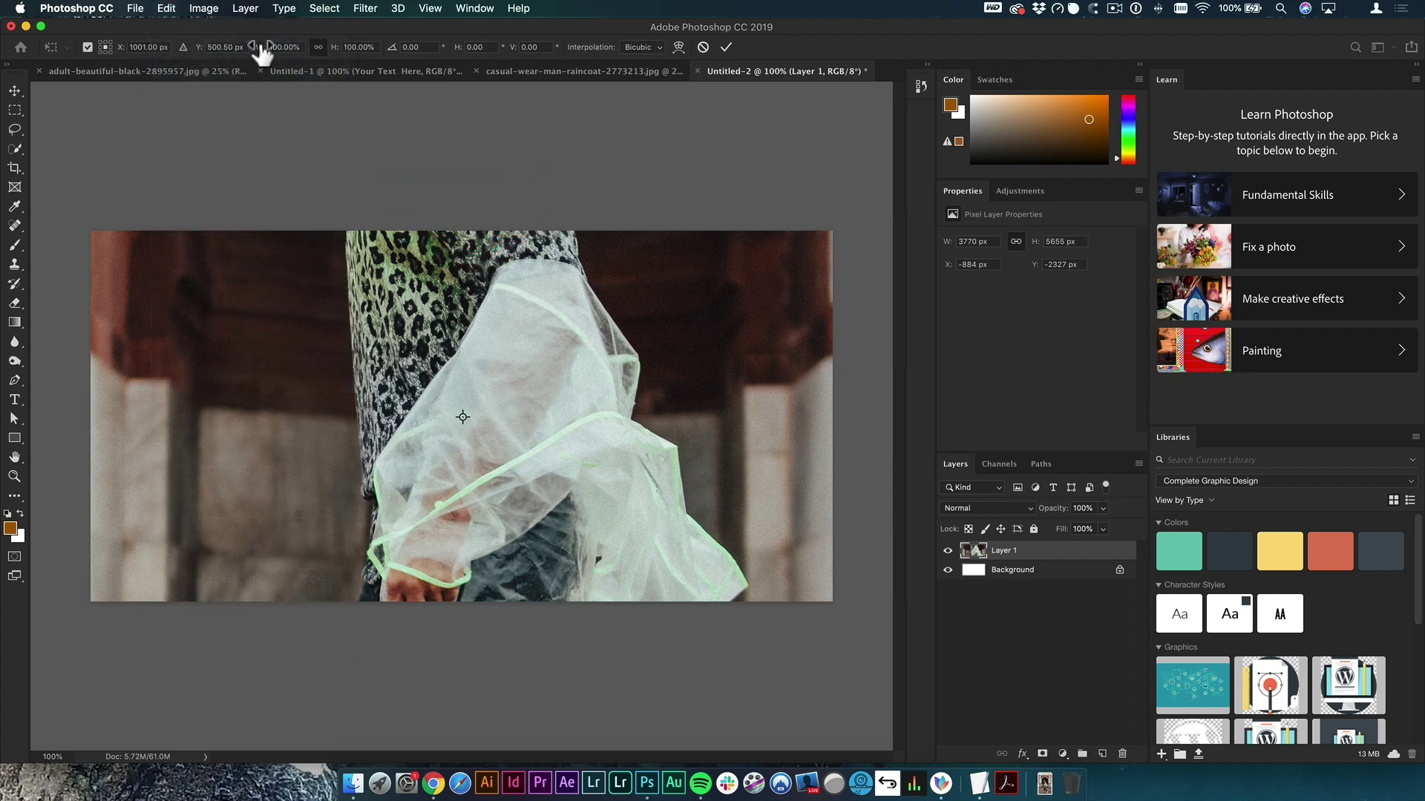
{"action": "left_click_drag", "start_coordinate": [263, 53], "coordinate": [204, 68]}
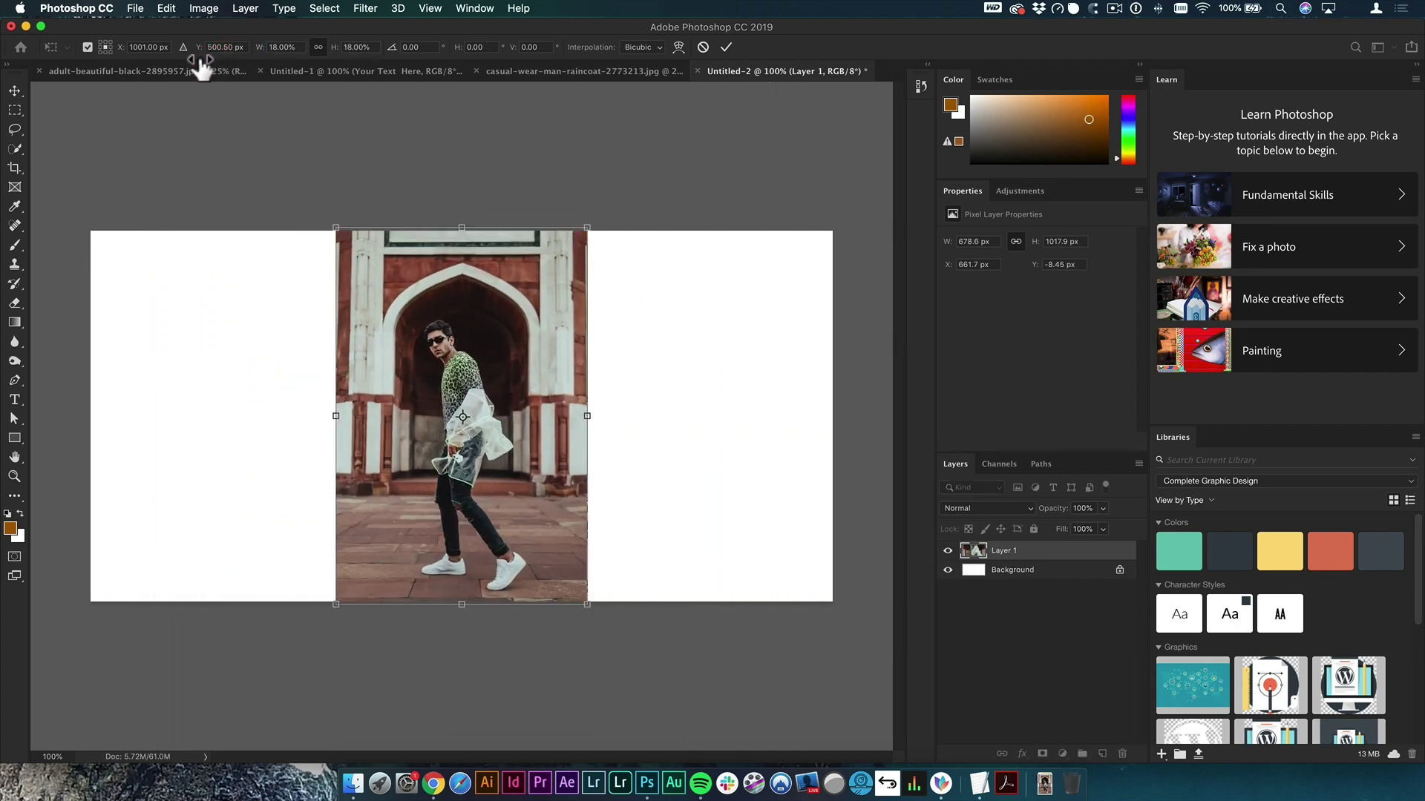
{"action": "key", "text": "Return"}
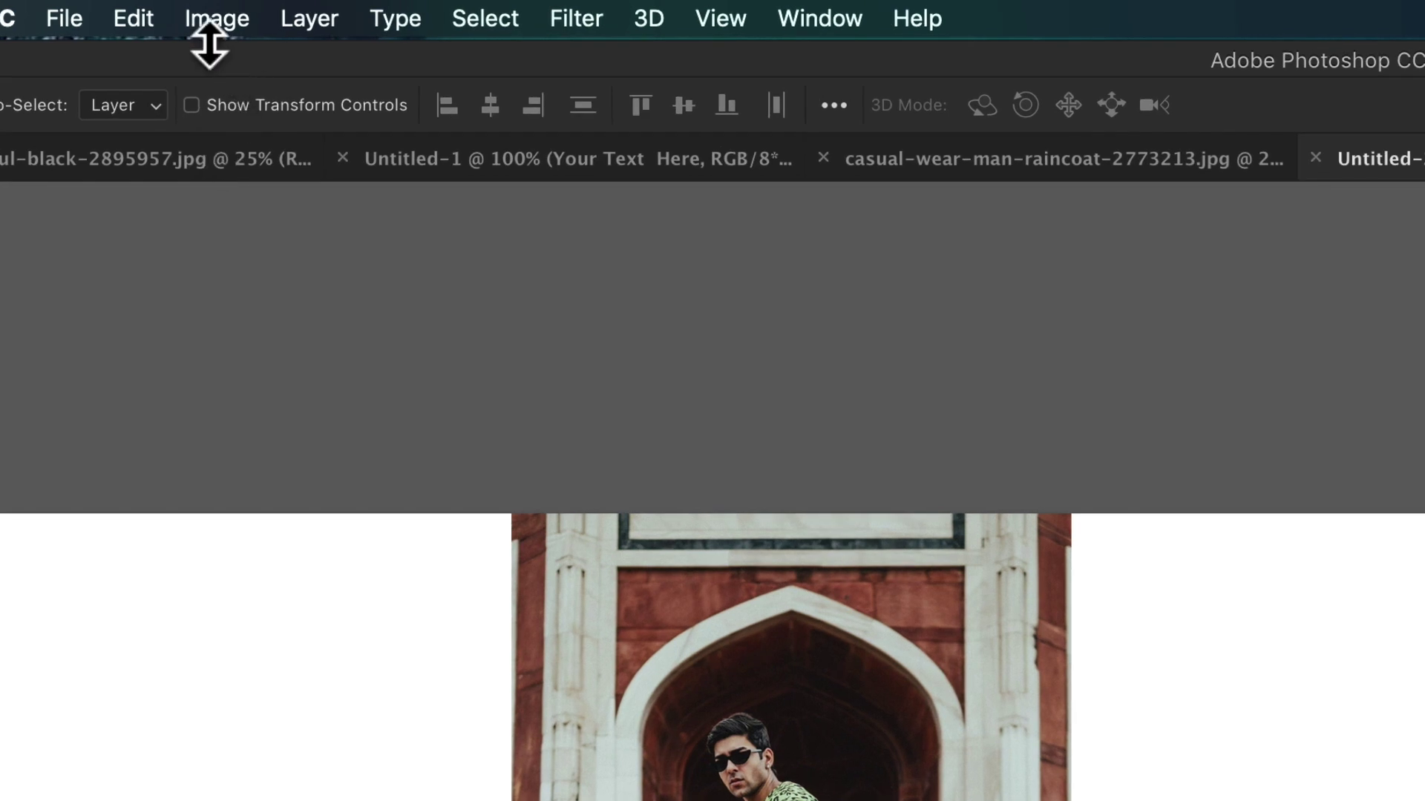
Step: Stretch the photo sideways with Content-Aware Scale to the canvas's right edge, about 1338 px wide, keeping its height
{"action": "left_click", "coordinate": [141, 22]}
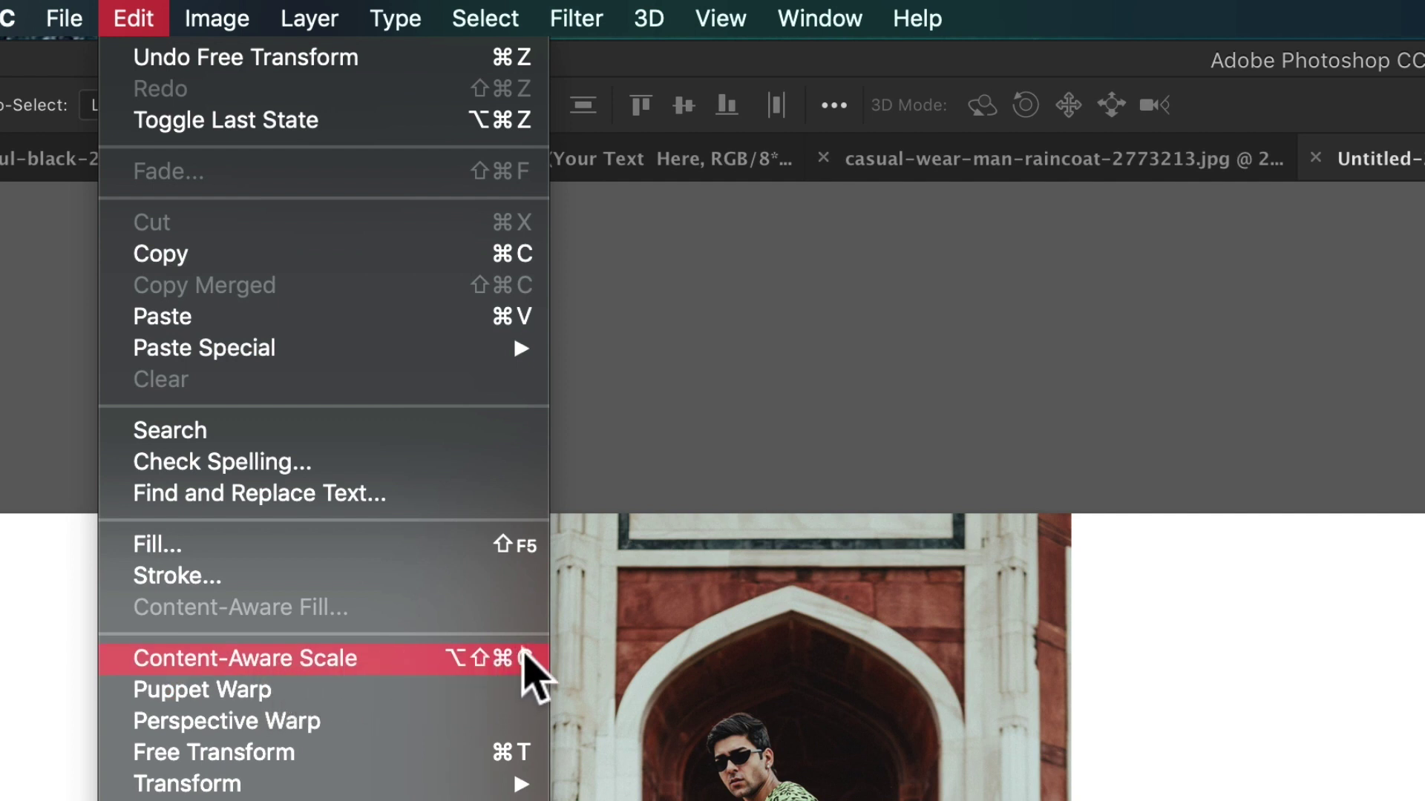
{"action": "left_click", "coordinate": [472, 668]}
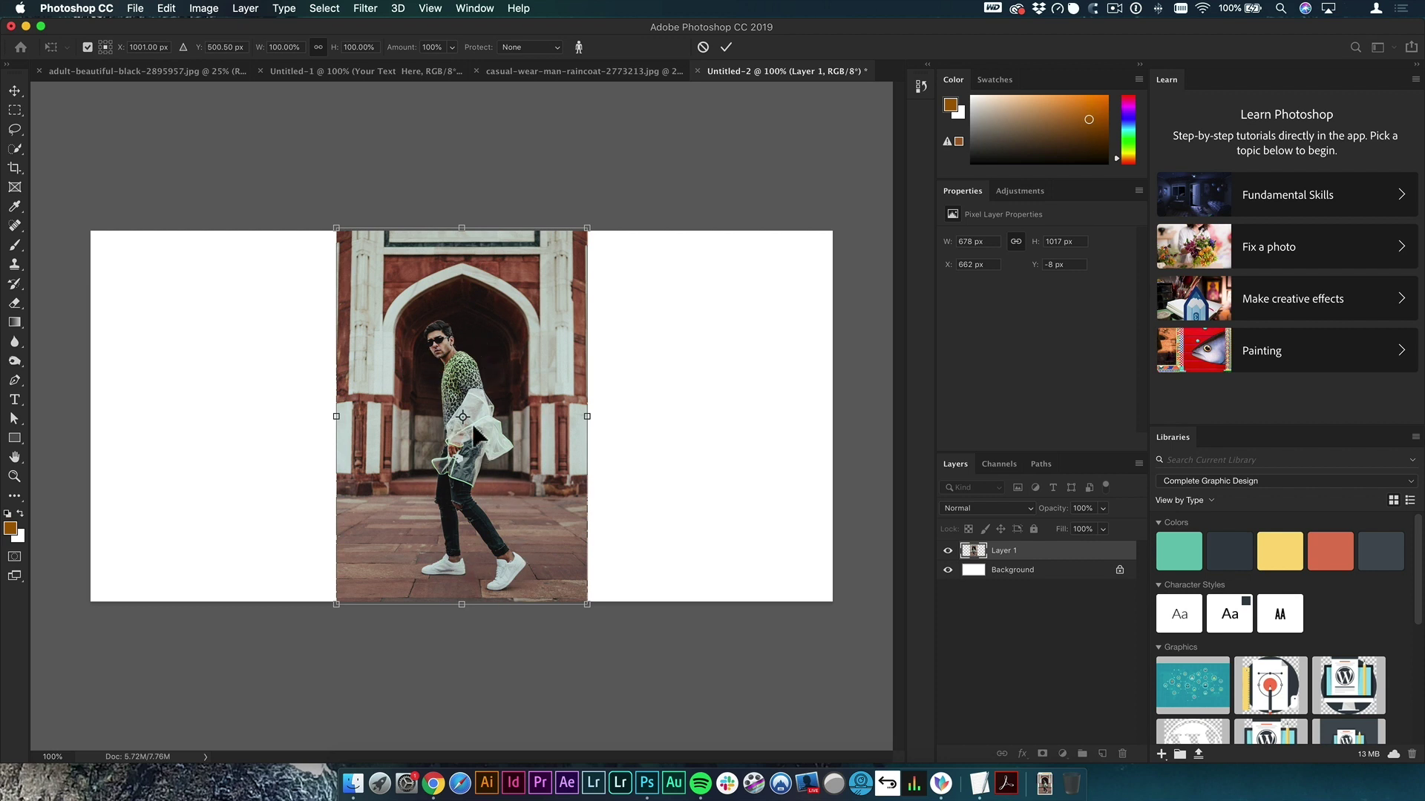
{"action": "key", "text": "alt"}
{"action": "left_click_drag", "start_coordinate": [591, 419], "coordinate": [615, 418]}
{"action": "left_click_drag", "start_coordinate": [617, 418], "coordinate": [666, 418]}
{"action": "key", "text": "shift"}
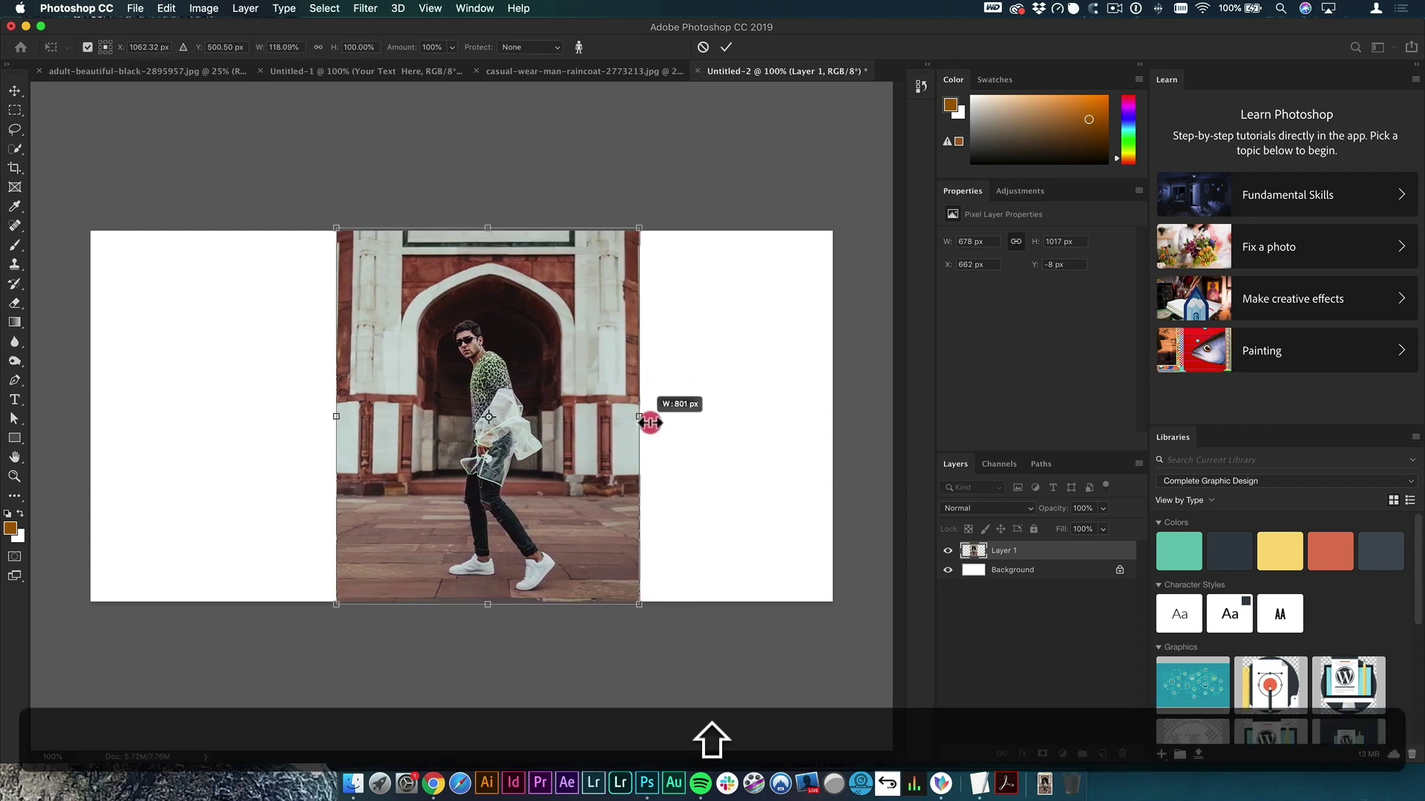
{"action": "left_click_drag", "start_coordinate": [700, 421], "coordinate": [847, 413]}
{"action": "key", "text": "shift"}
{"action": "key", "text": "shift+Return"}
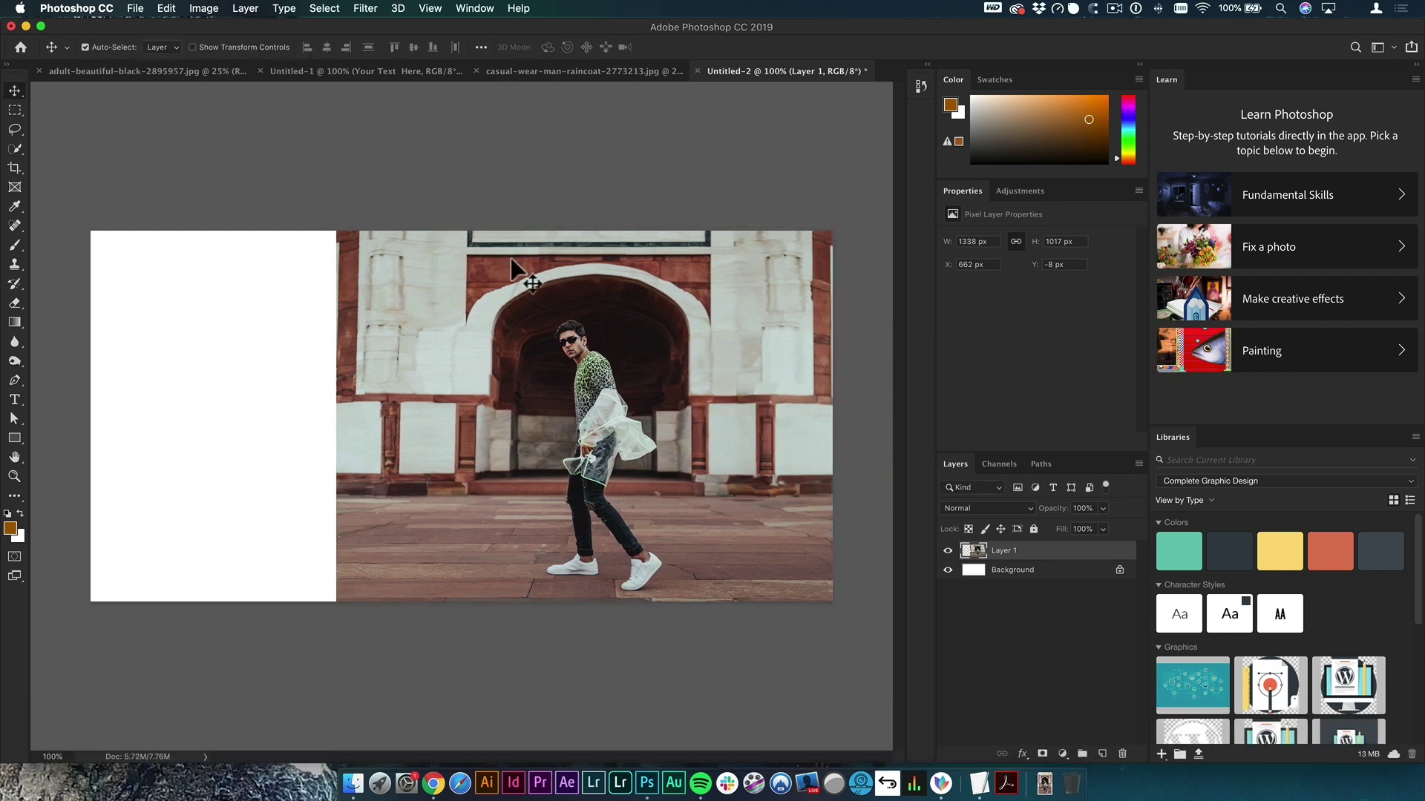
Step: Shift the photo right so its left edge is at about X 918 px, and add an active layer mask to it
{"action": "left_click_drag", "start_coordinate": [429, 442], "coordinate": [495, 449]}
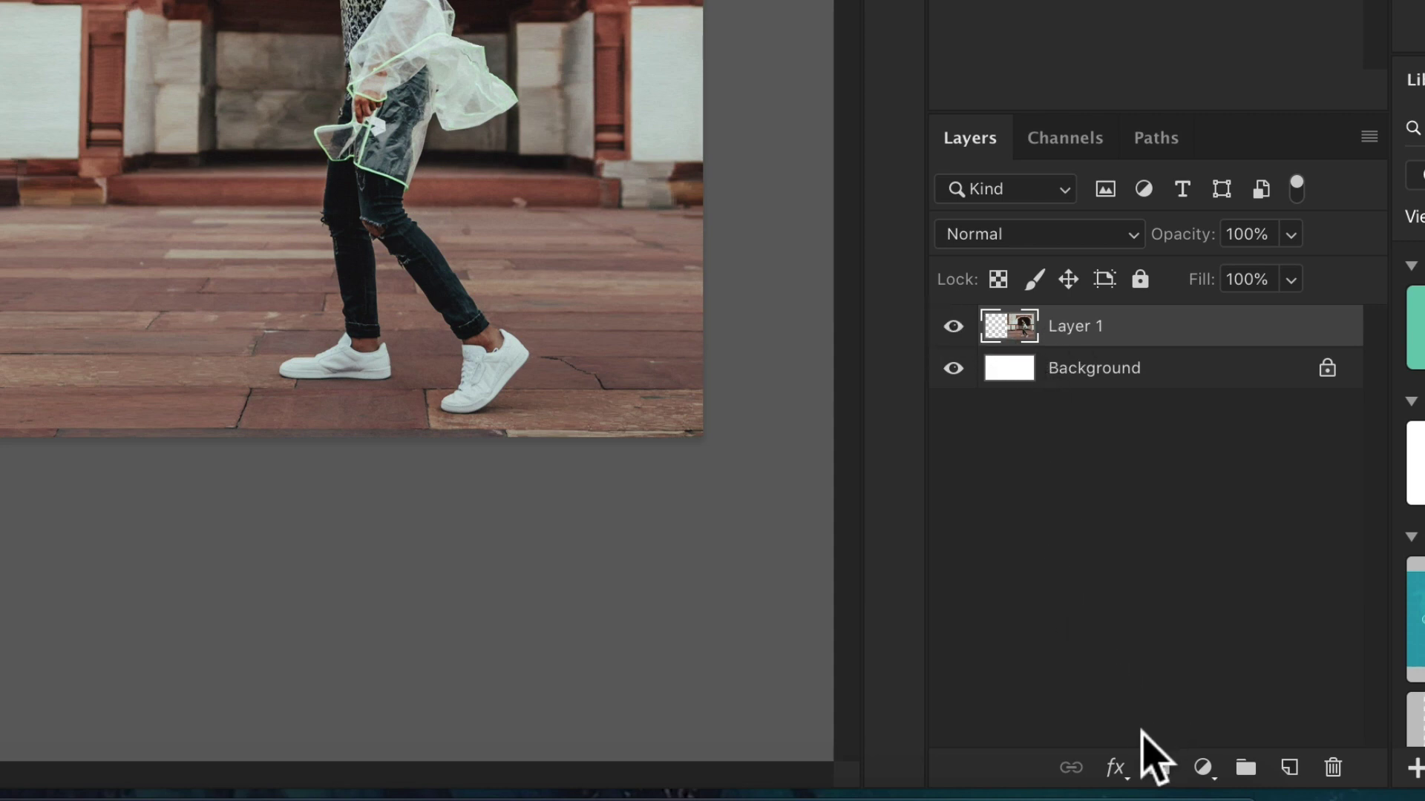
{"action": "left_click", "coordinate": [1159, 769]}
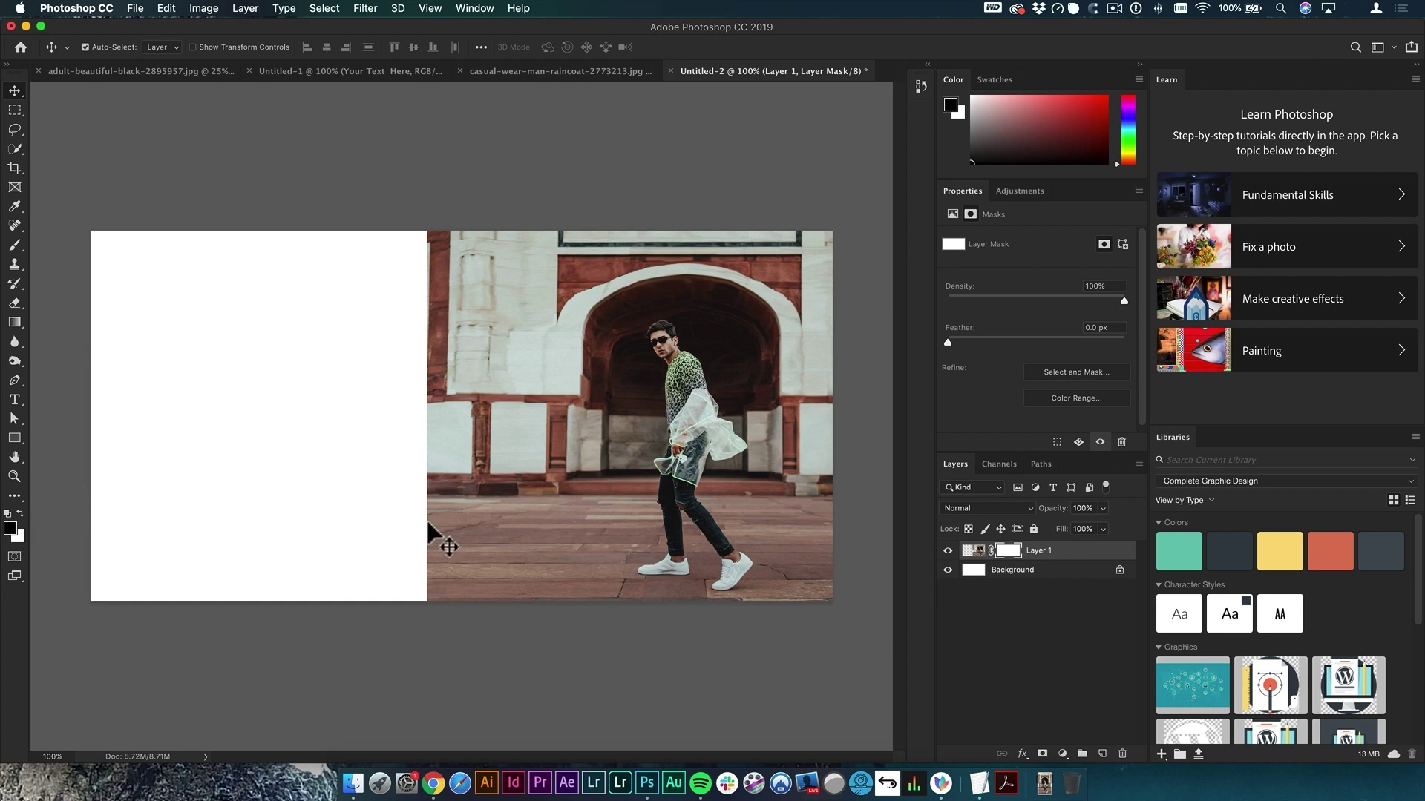
{"action": "left_click", "coordinate": [974, 553]}
{"action": "left_click", "coordinate": [1010, 553]}
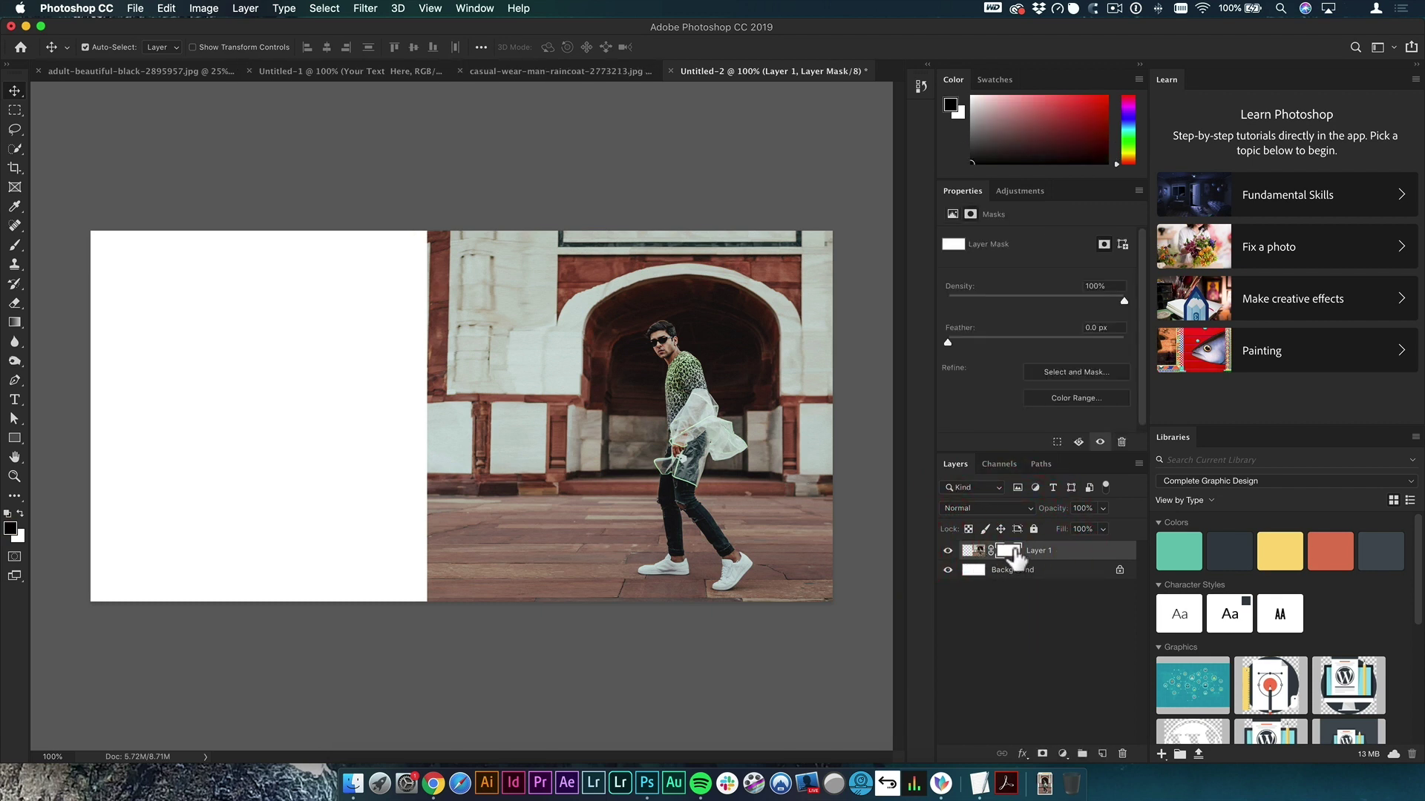
Step: Fade out the photo's left edge on the mask with a horizontal black-to-transparent linear gradient
{"action": "key", "text": "g"}
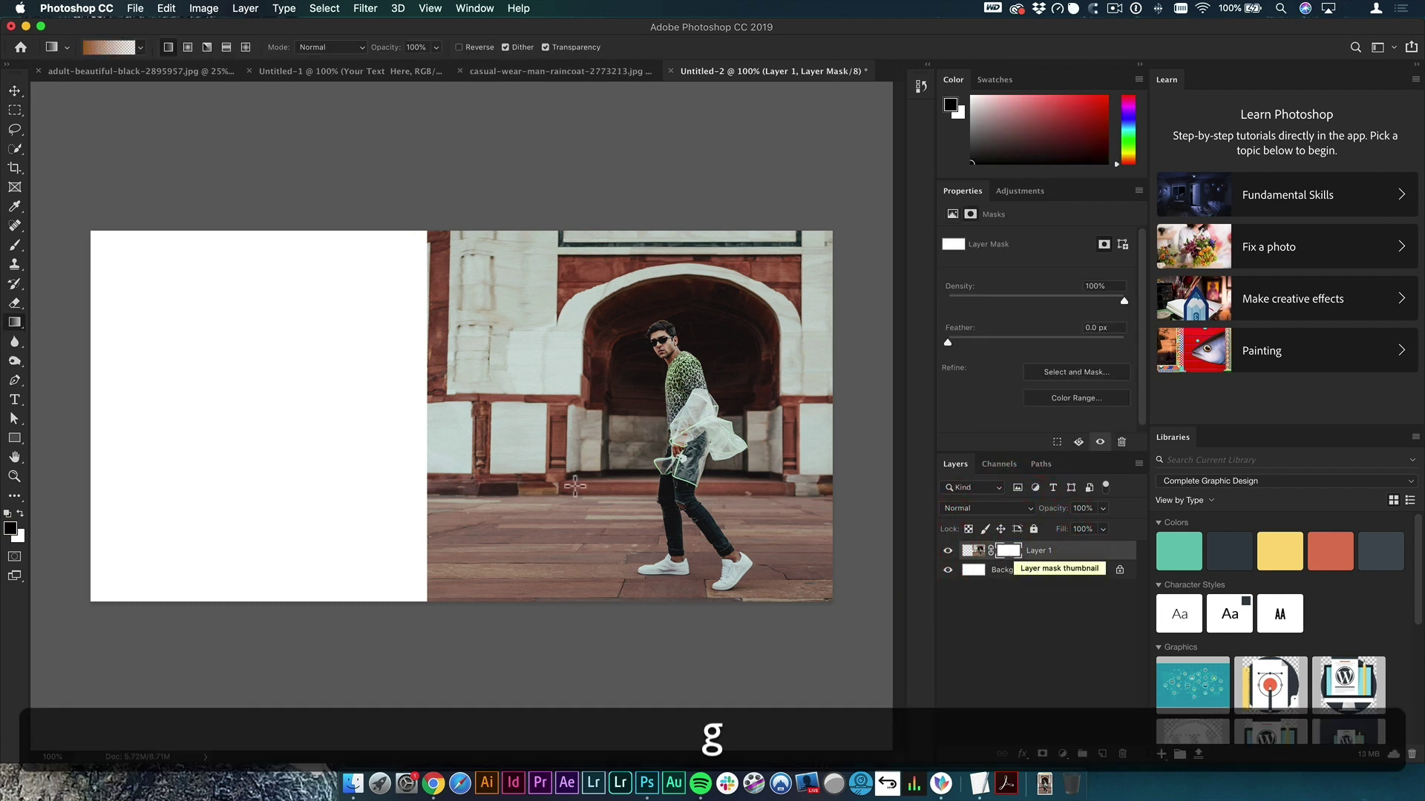
{"action": "left_click", "coordinate": [141, 47]}
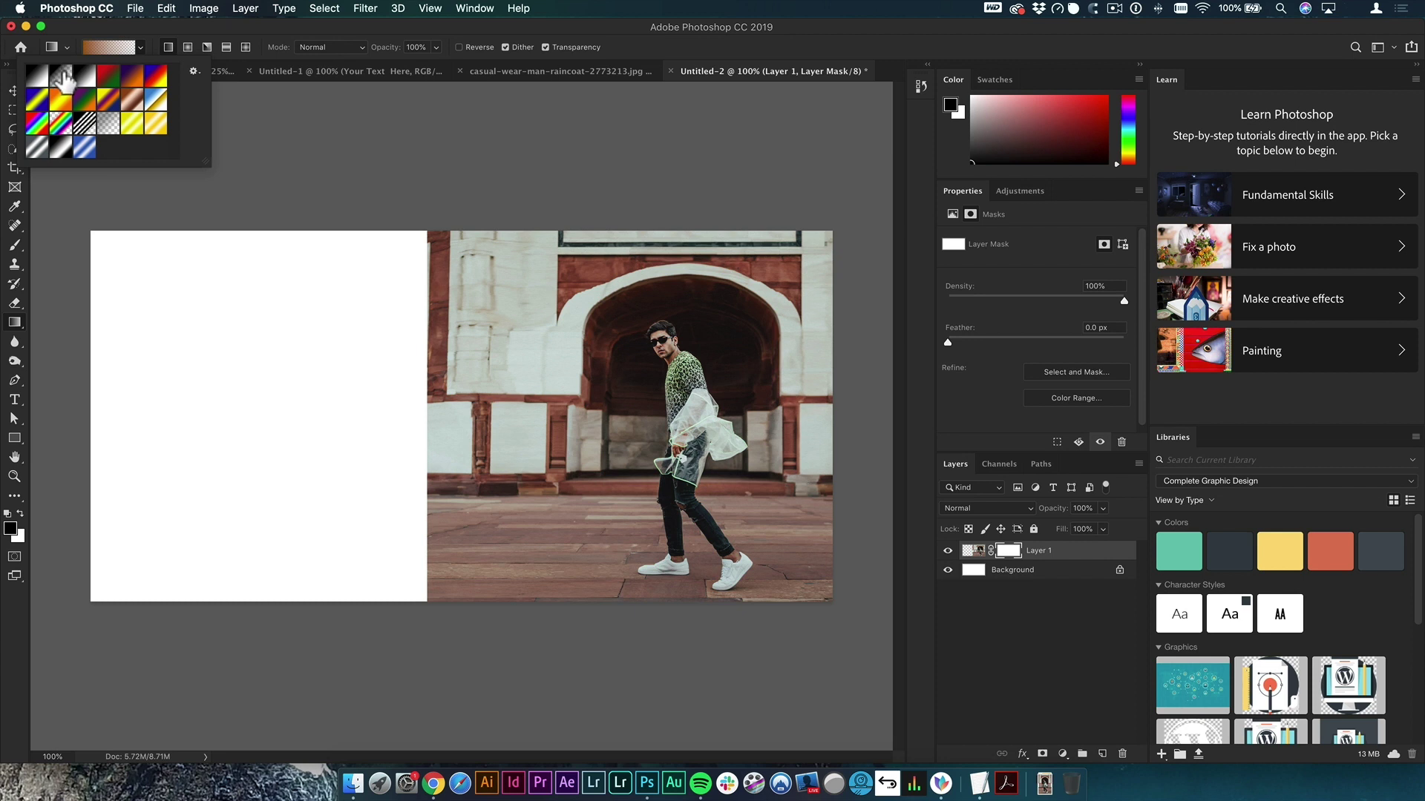
{"action": "left_click", "coordinate": [61, 76]}
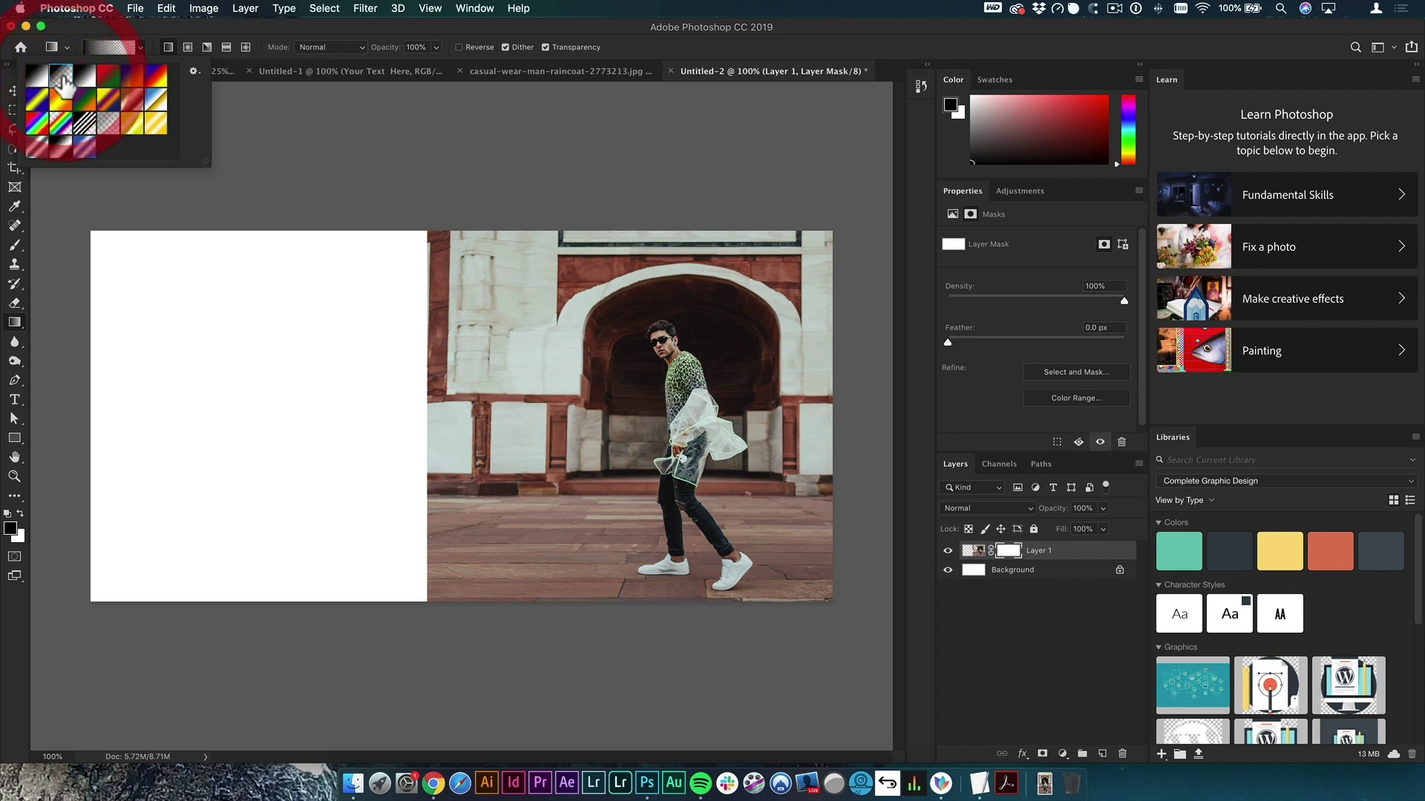
{"action": "left_click", "coordinate": [139, 46]}
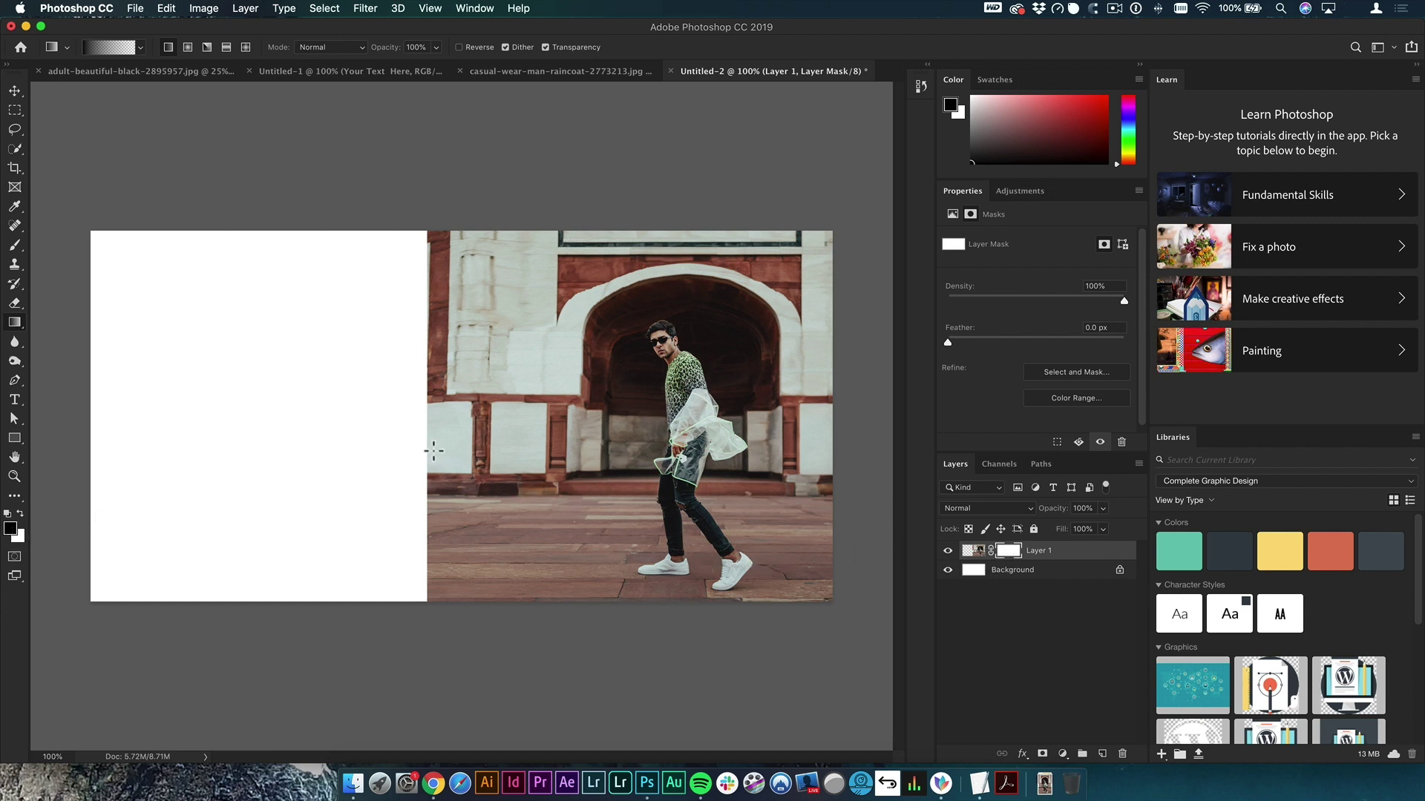
{"action": "left_click_drag", "start_coordinate": [480, 452], "coordinate": [557, 450]}
{"action": "key", "text": "shift"}
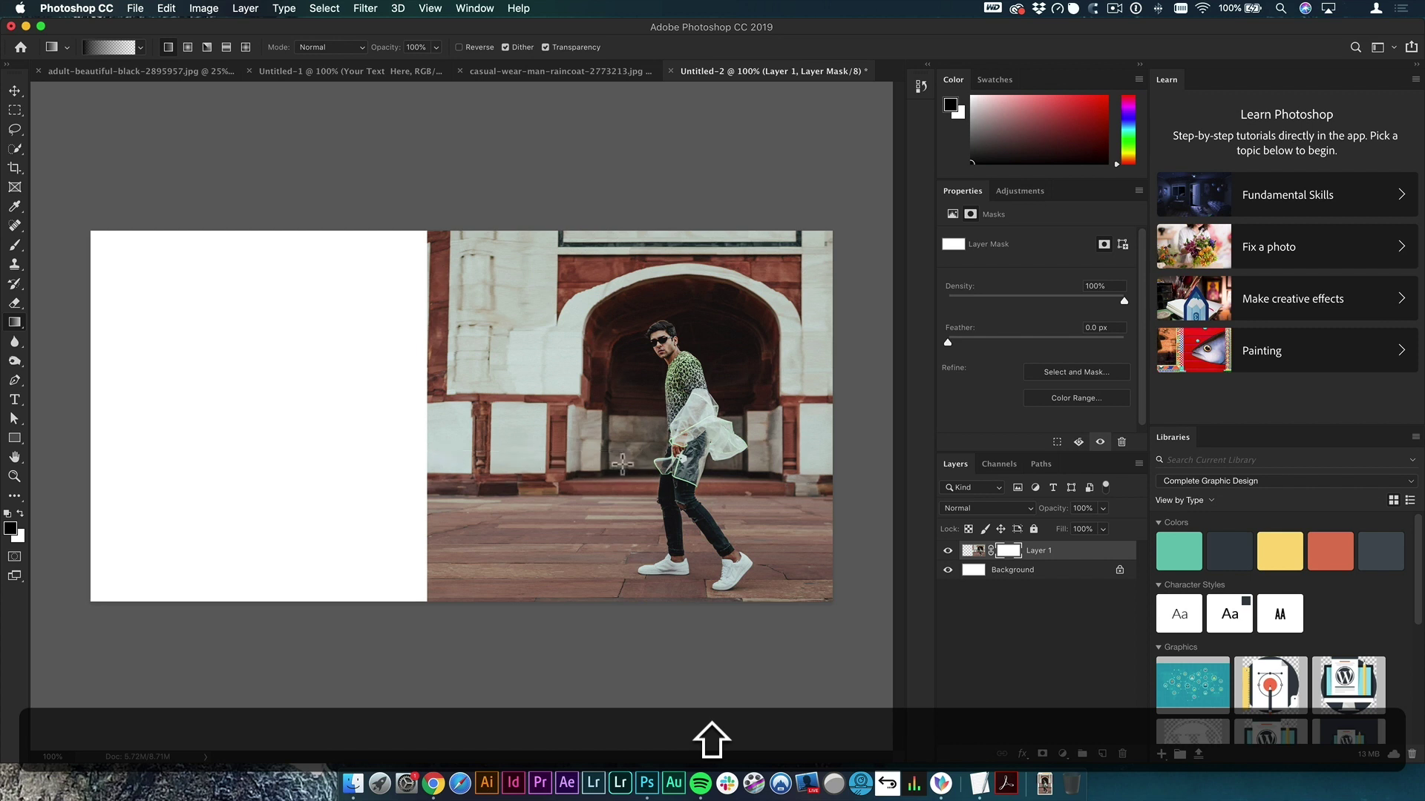
{"action": "left_click_drag", "start_coordinate": [622, 464], "coordinate": [620, 457]}
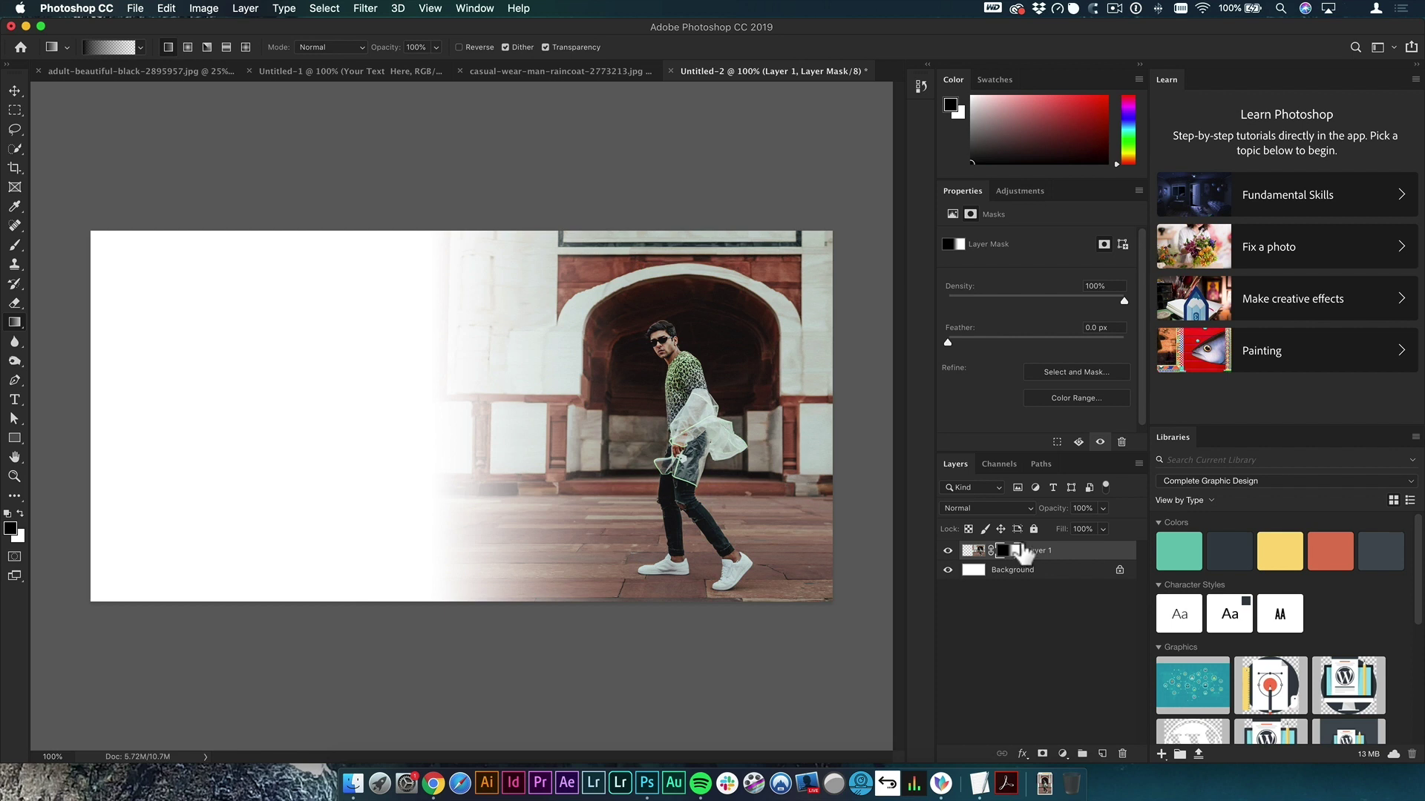
Step: Sample the light grey-beige of the wall as the foreground color, with the layer's image active instead of its mask
{"action": "key", "text": "i"}
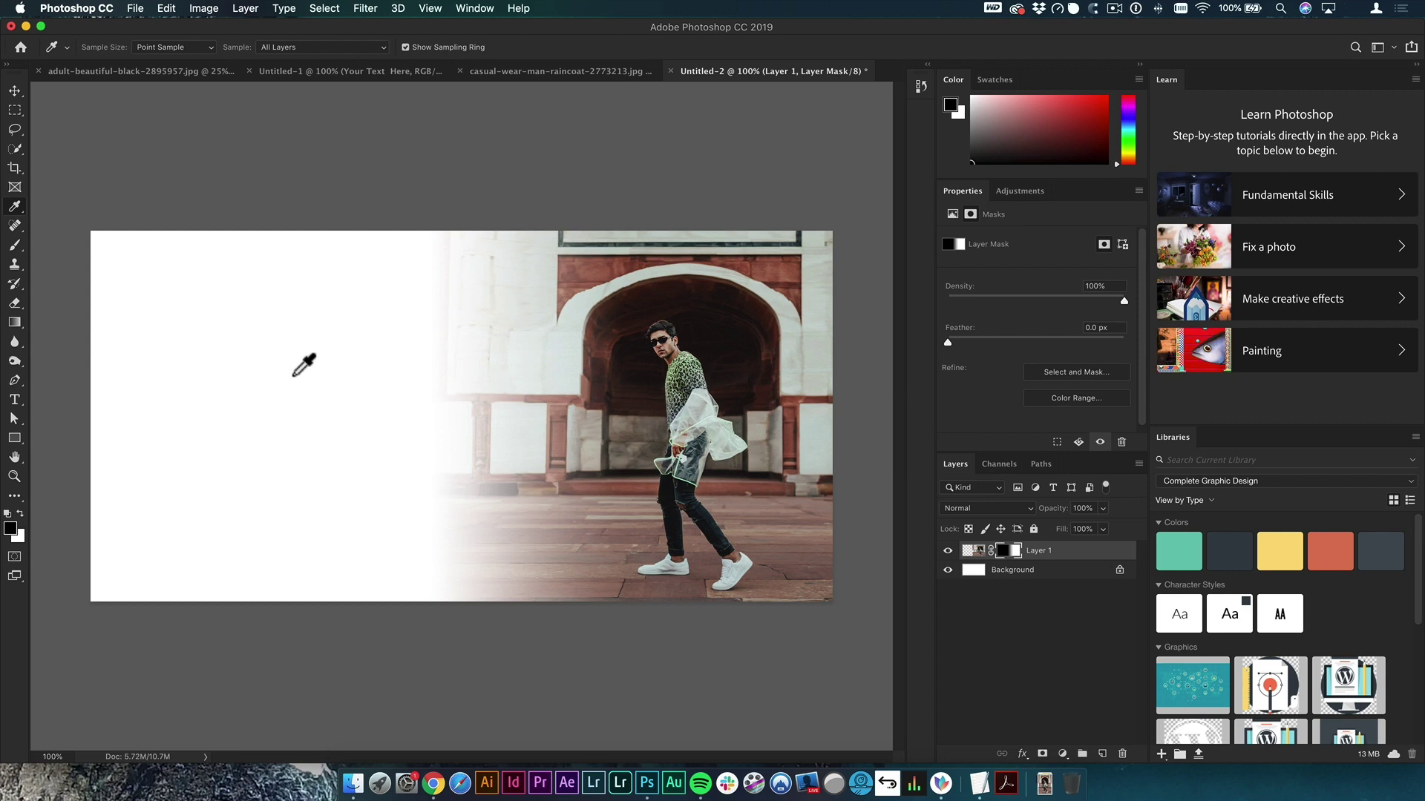
{"action": "left_click", "coordinate": [811, 331]}
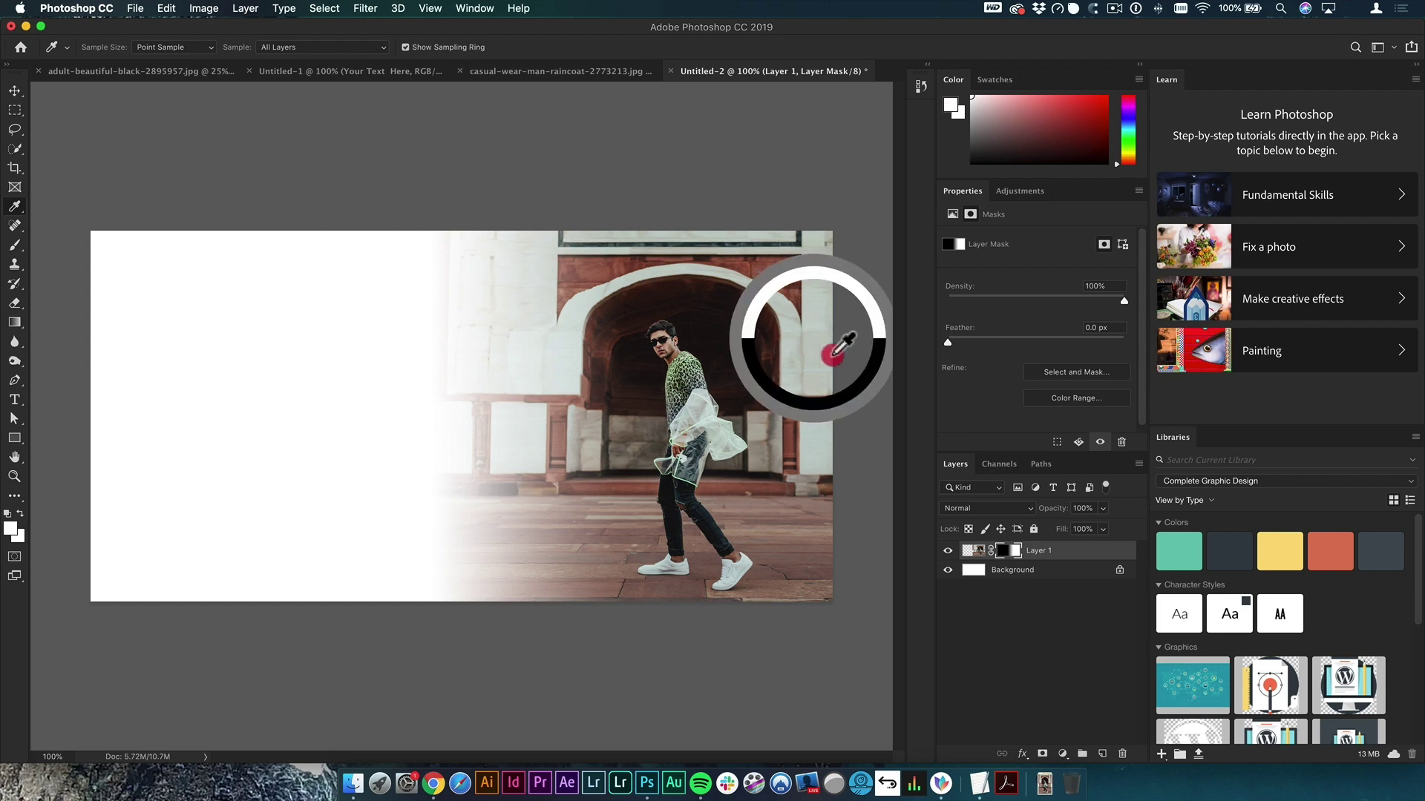
{"action": "left_click_drag", "start_coordinate": [736, 387], "coordinate": [868, 499]}
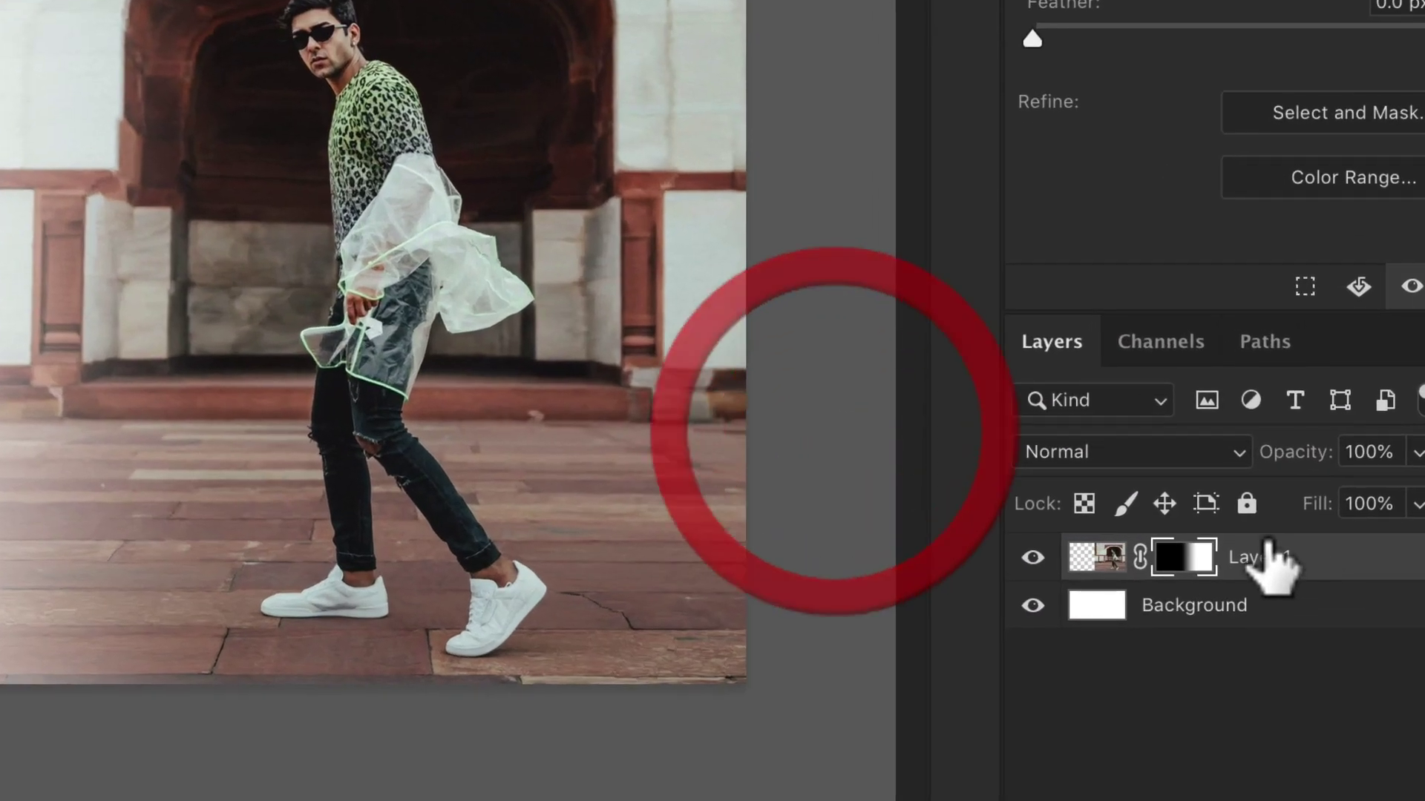
{"action": "left_click", "coordinate": [1087, 551]}
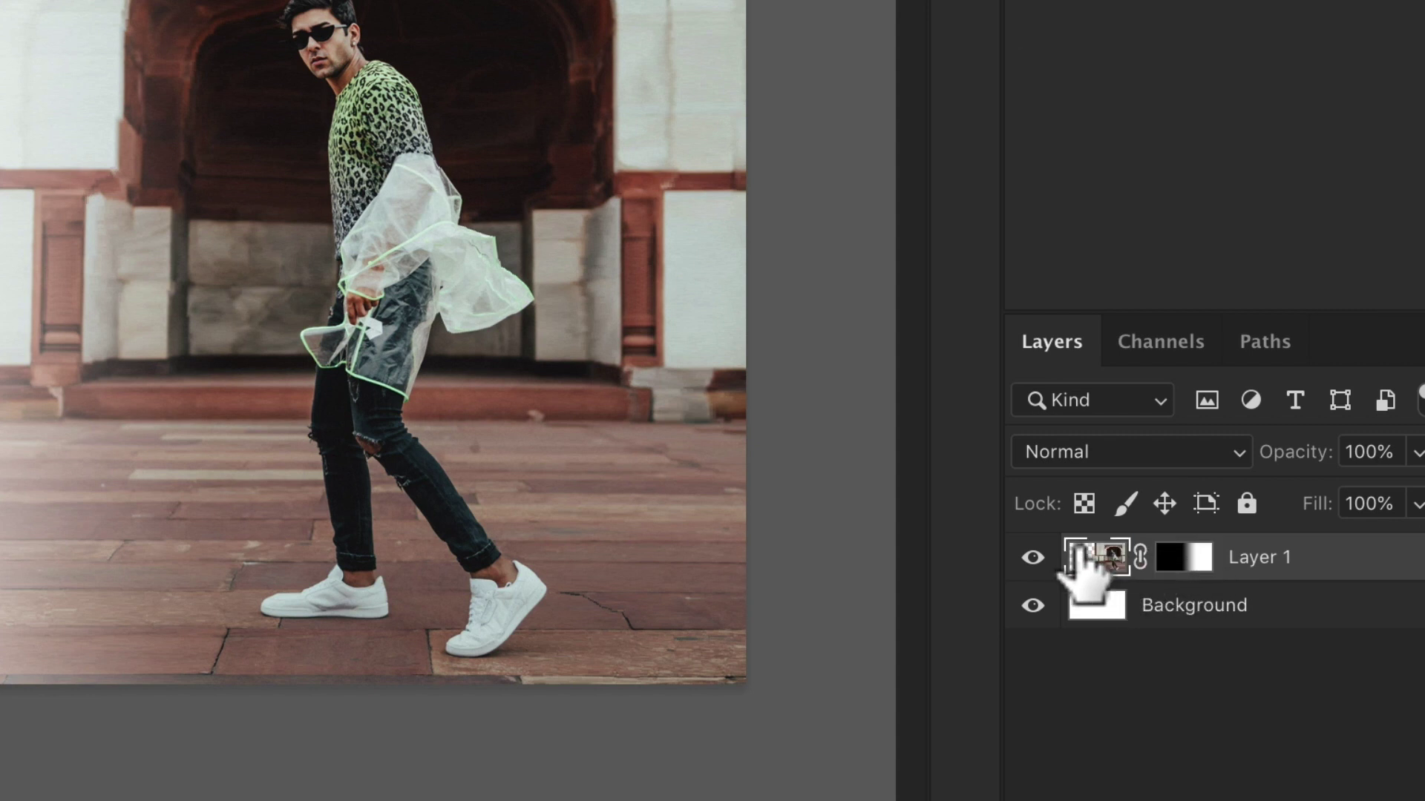
{"action": "left_click", "coordinate": [986, 236]}
{"action": "left_click_drag", "start_coordinate": [987, 236], "coordinate": [1004, 205]}
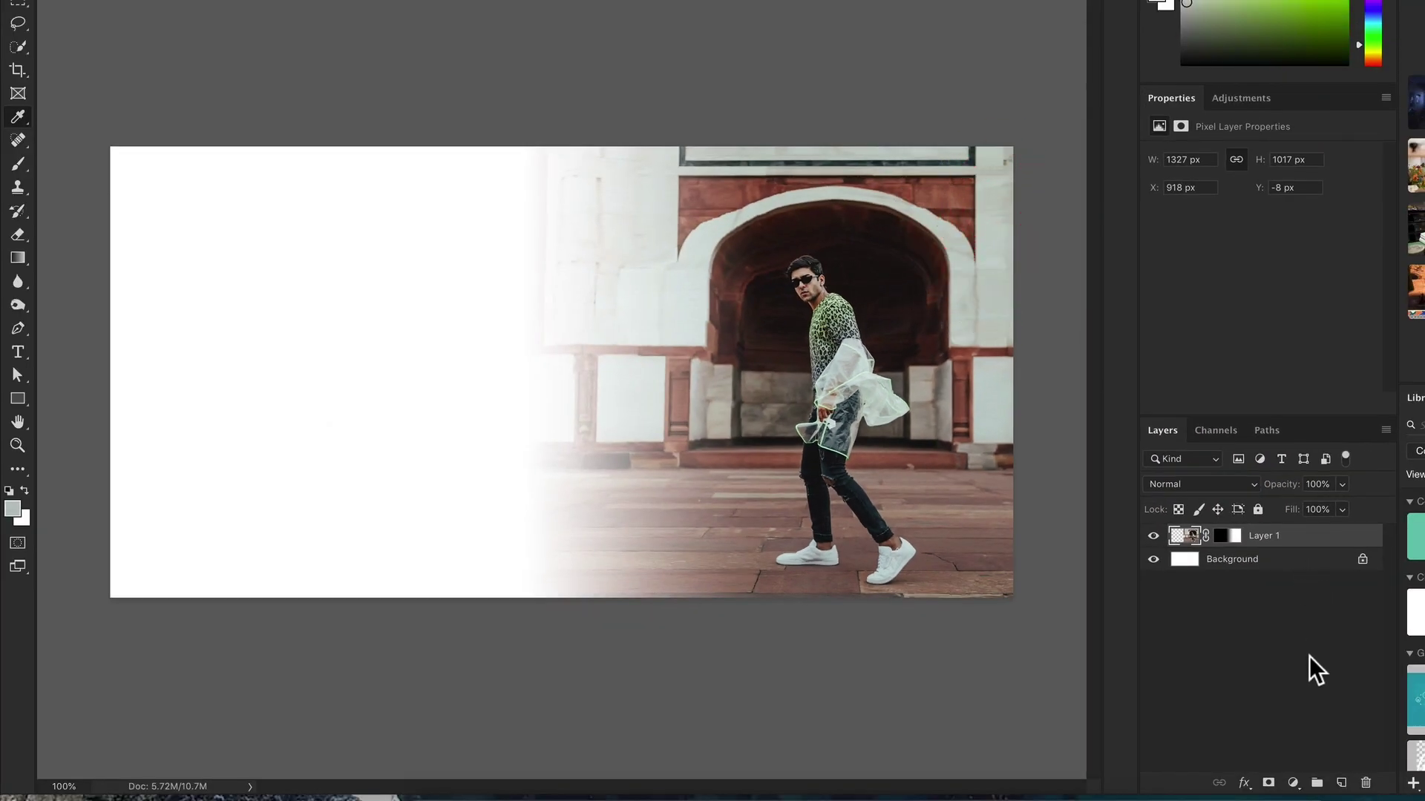
Step: Add a new layer beneath the photo and fill it with the sampled grey-beige color
{"action": "left_click", "coordinate": [1340, 783], "text": "super"}
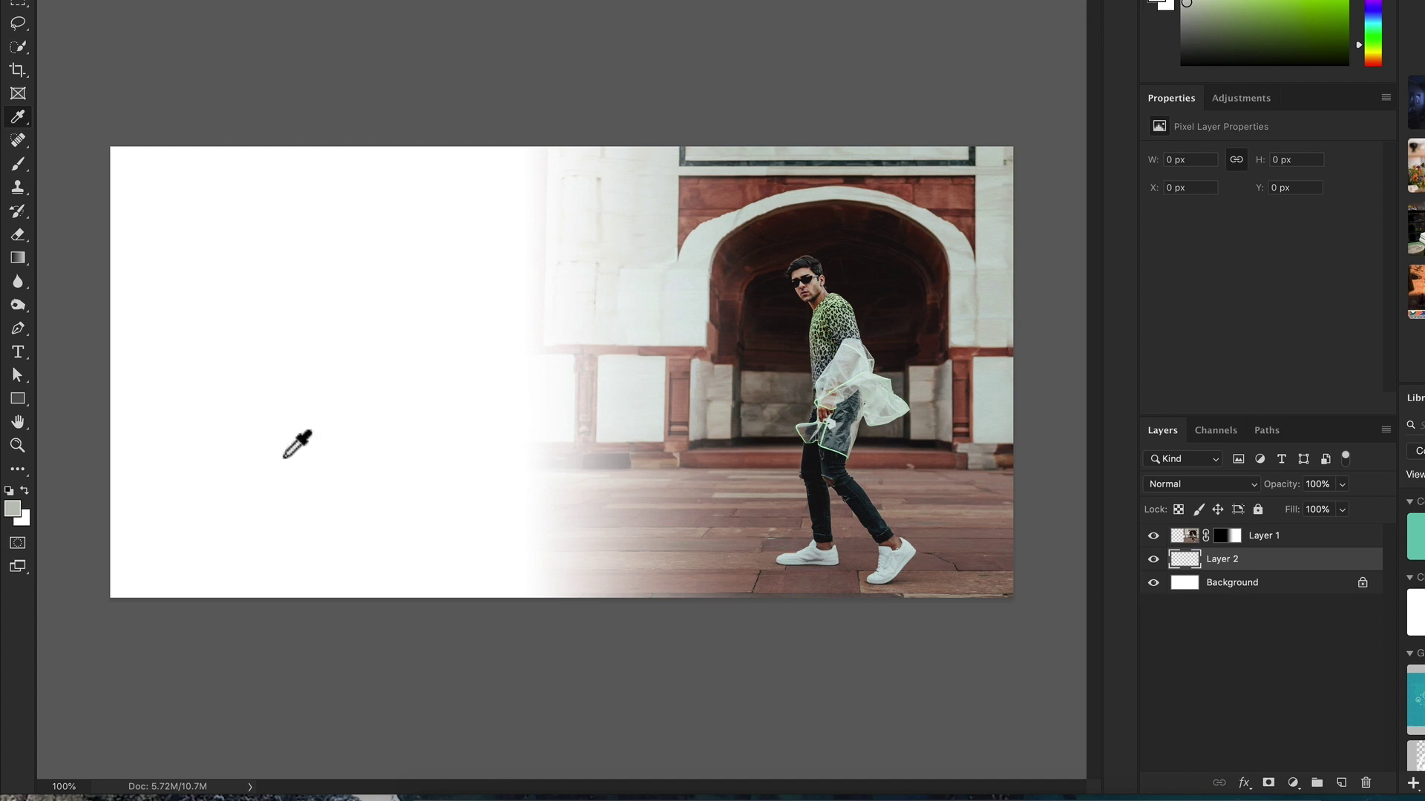
{"action": "key", "text": "alt"}
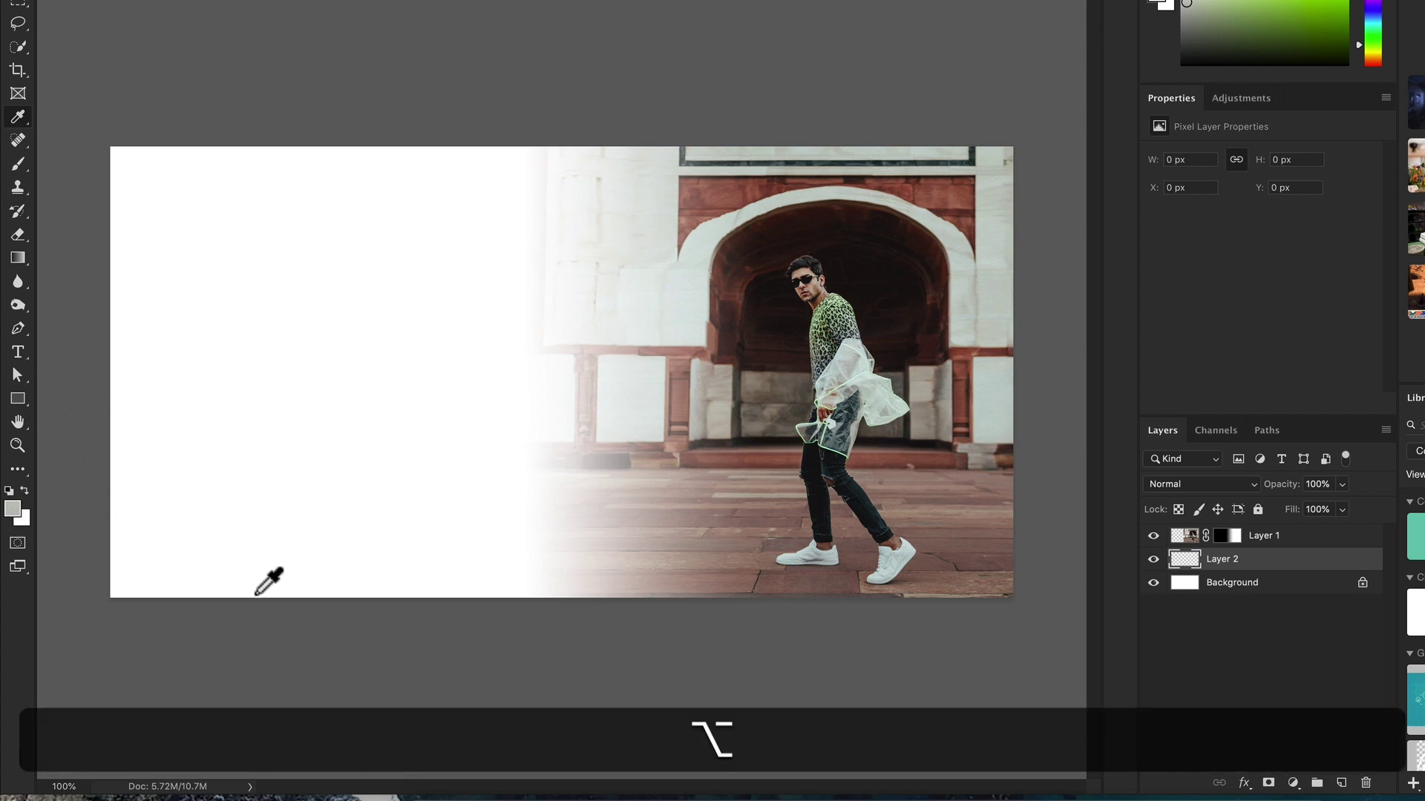
{"action": "key", "text": "alt+BackSpace"}
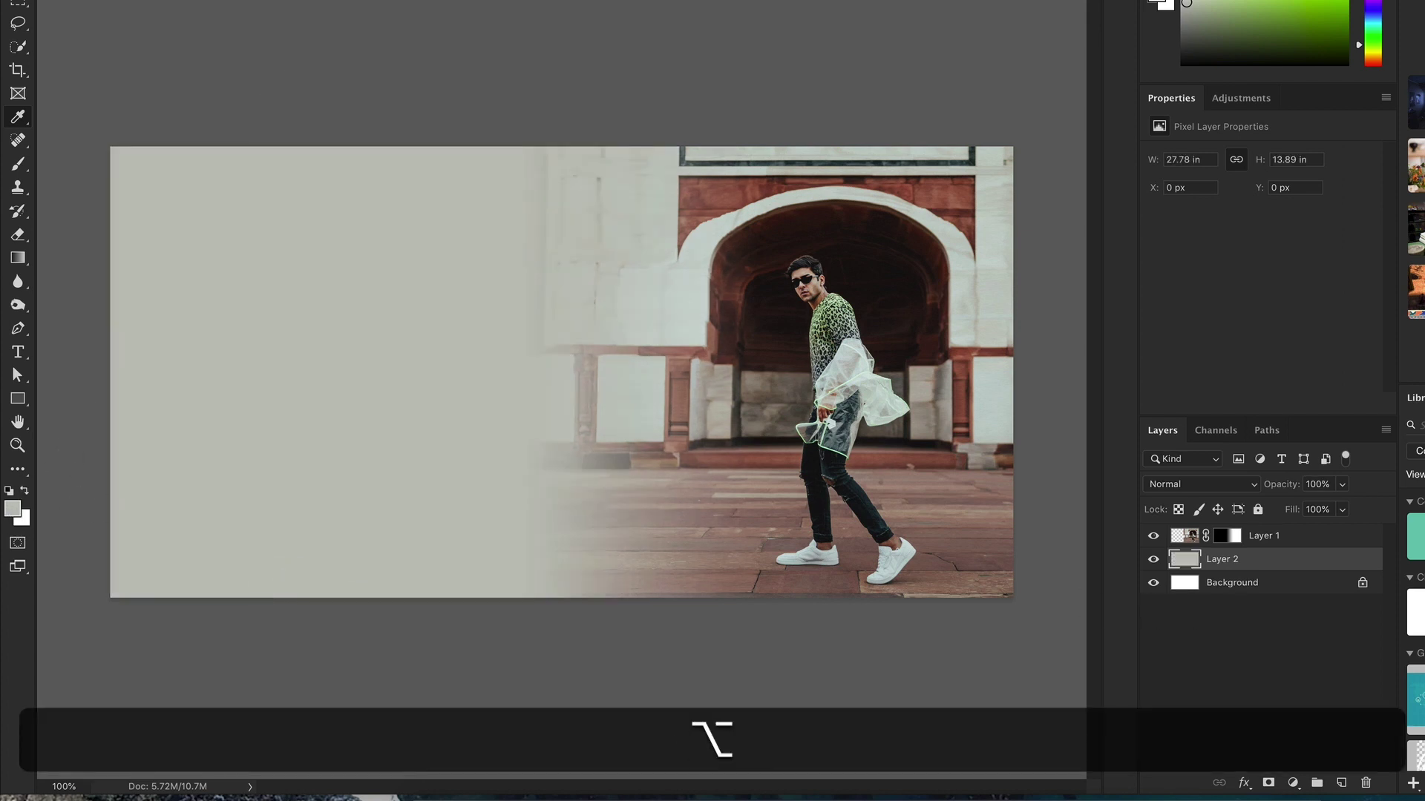
Step: Switch to Chrome, copy the rusty grunge texture from the TextureKing page, and paste it into the banner above the grey-beige layer
{"action": "left_click", "coordinate": [204, 0]}
{"action": "left_click", "coordinate": [479, 70]}
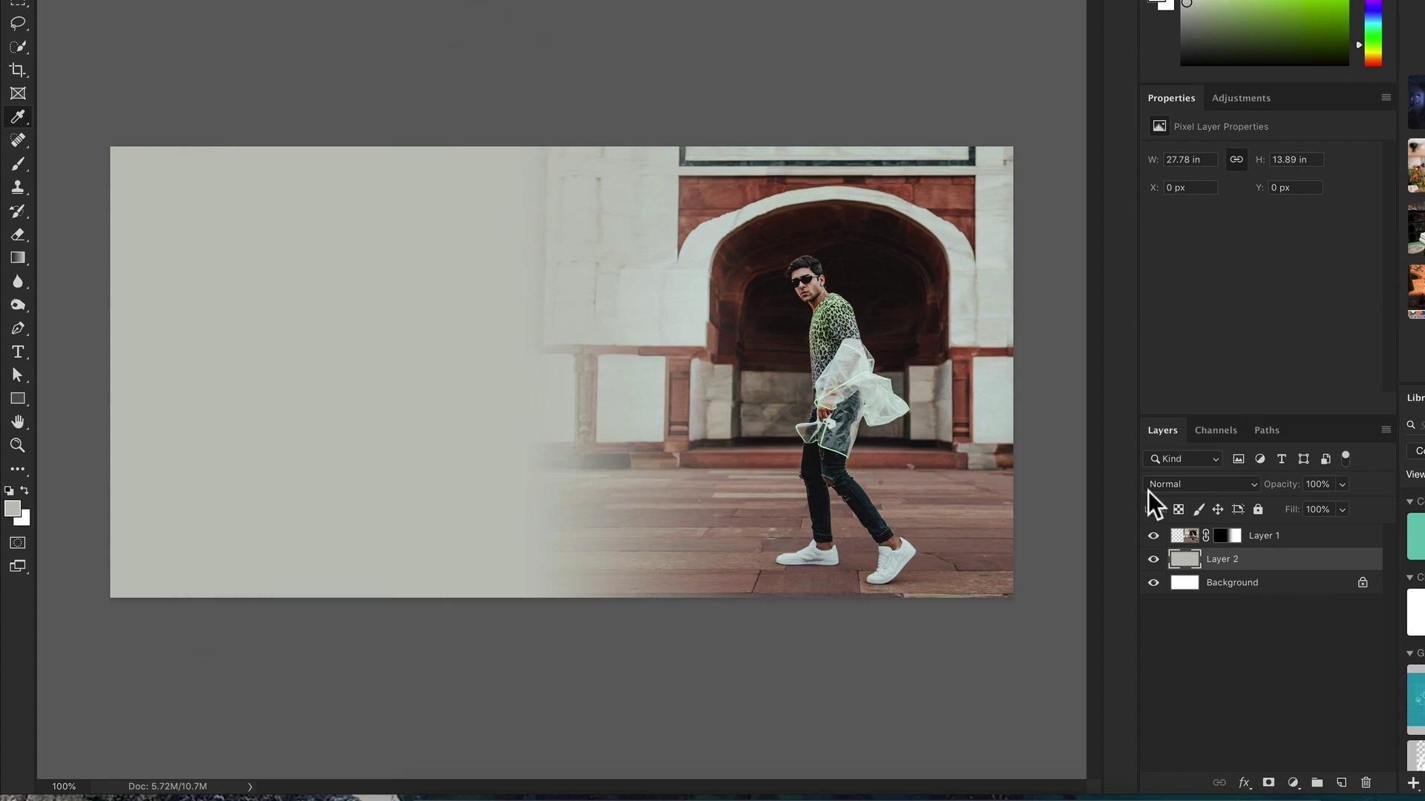
{"action": "left_click", "coordinate": [527, 794]}
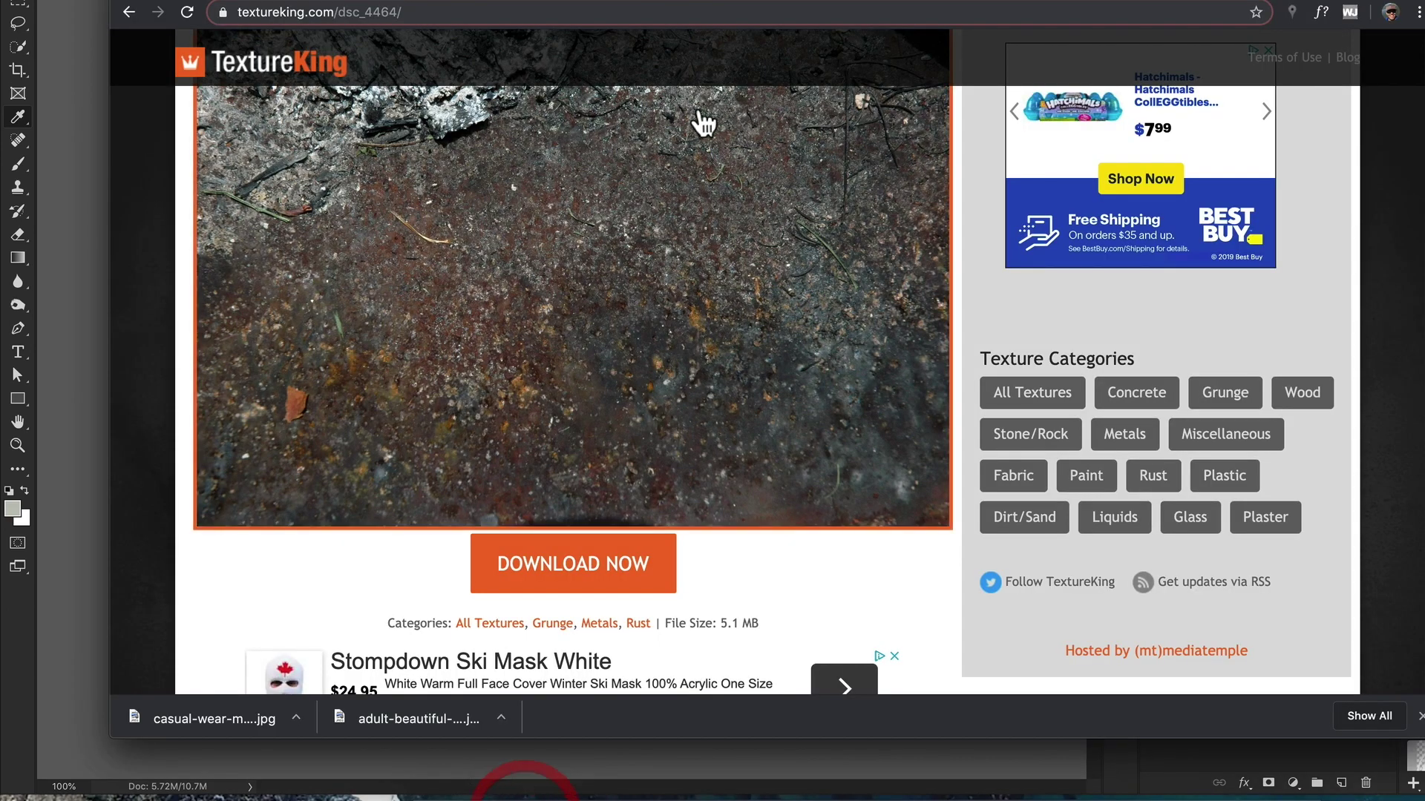
{"action": "right_click", "coordinate": [671, 177]}
{"action": "left_click", "coordinate": [730, 327]}
{"action": "left_click", "coordinate": [53, 258]}
{"action": "key", "text": "super+v"}
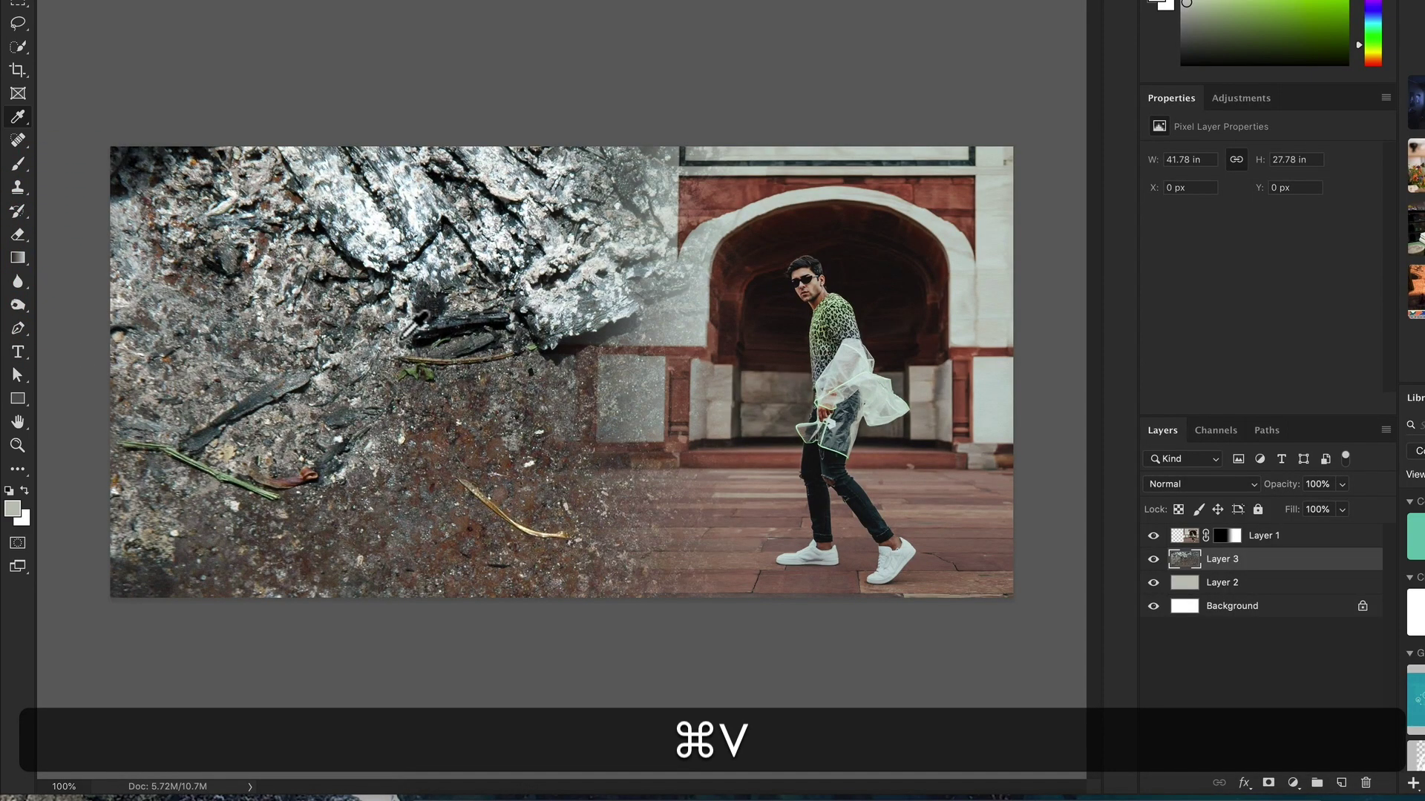
Step: Resize the texture to about 27.97 x 18.59 in and position it at about X -327 px, Y -330 px, covering the banner's left side
{"action": "key", "text": "super+t"}
{"action": "left_click_drag", "start_coordinate": [110, 147], "coordinate": [520, 419]}
{"action": "left_click_drag", "start_coordinate": [638, 519], "coordinate": [141, 146]}
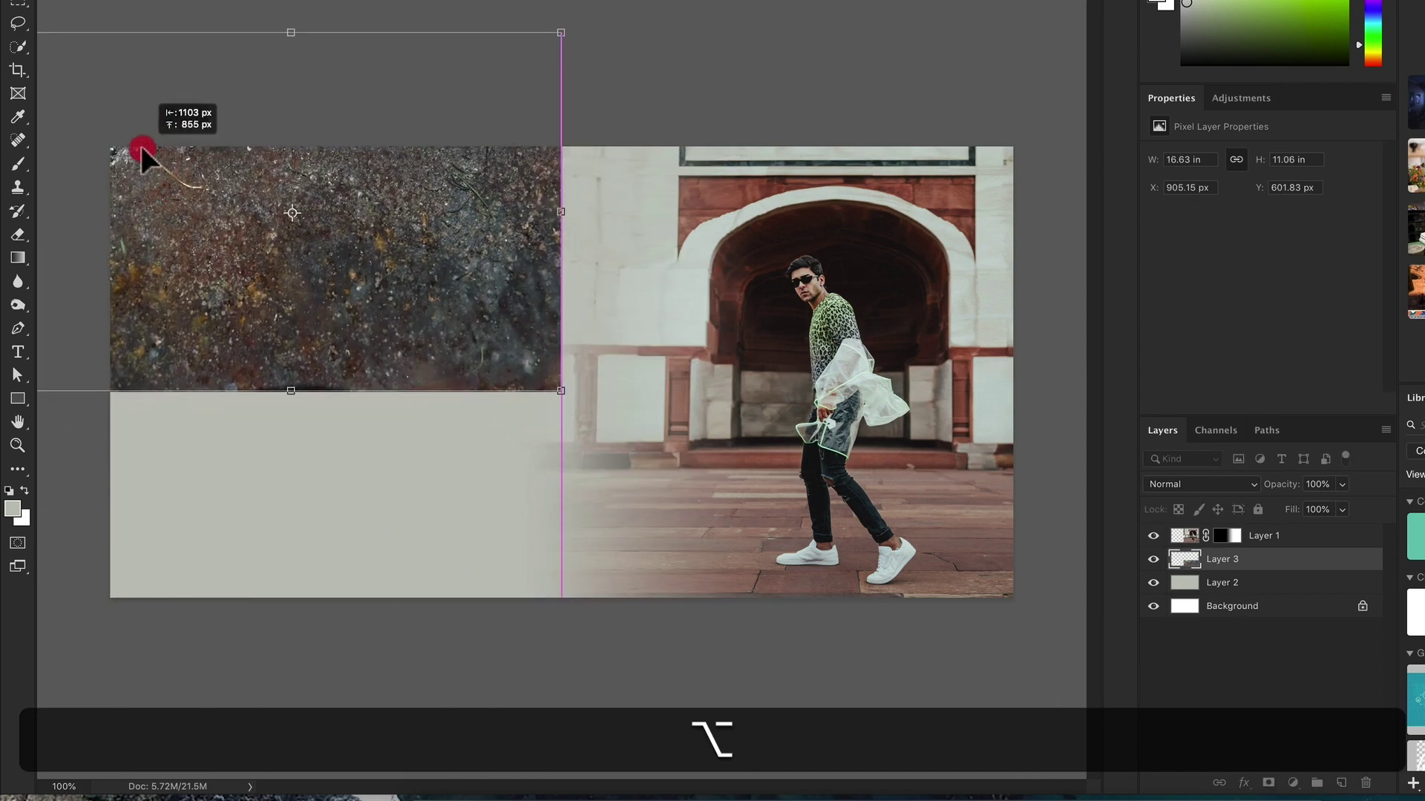
{"action": "left_click_drag", "start_coordinate": [582, 394], "coordinate": [907, 667]}
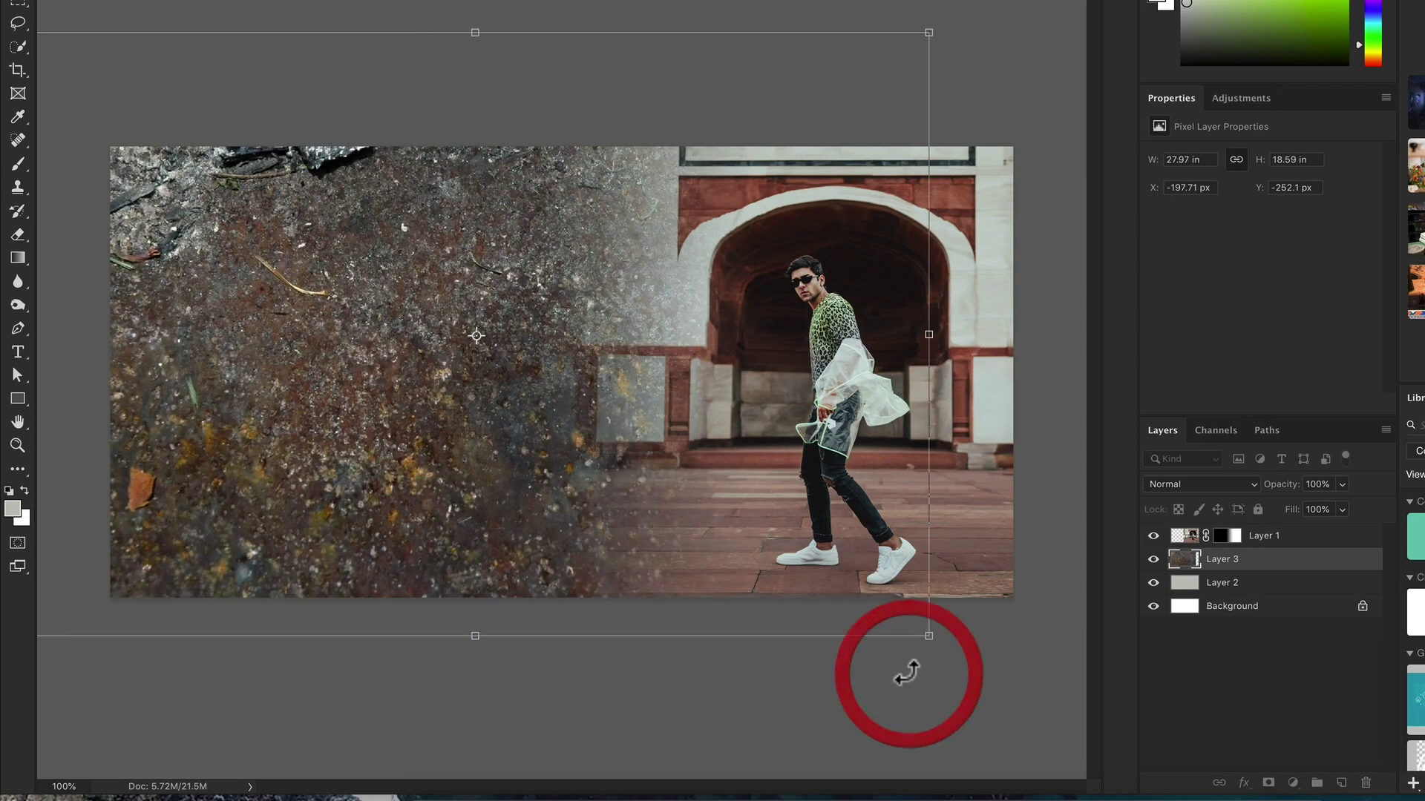
{"action": "key", "text": "Return"}
{"action": "key", "text": "v"}
{"action": "left_click_drag", "start_coordinate": [328, 541], "coordinate": [334, 474]}
{"action": "key", "text": "v"}
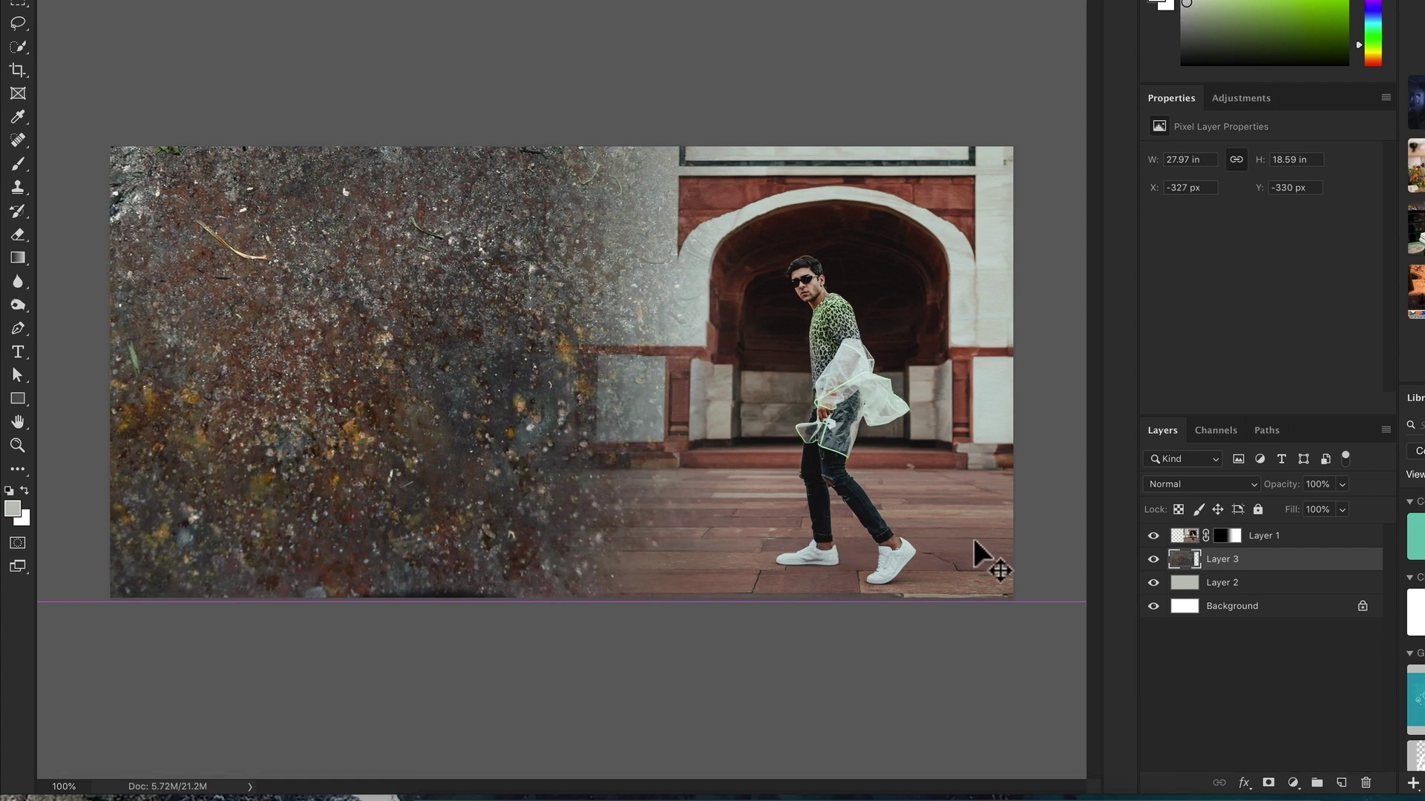
Step: Blend the texture layer with Multiply, lower its fill to 25%, reduce its opacity, and deselect the layer
{"action": "left_click", "coordinate": [1206, 486]}
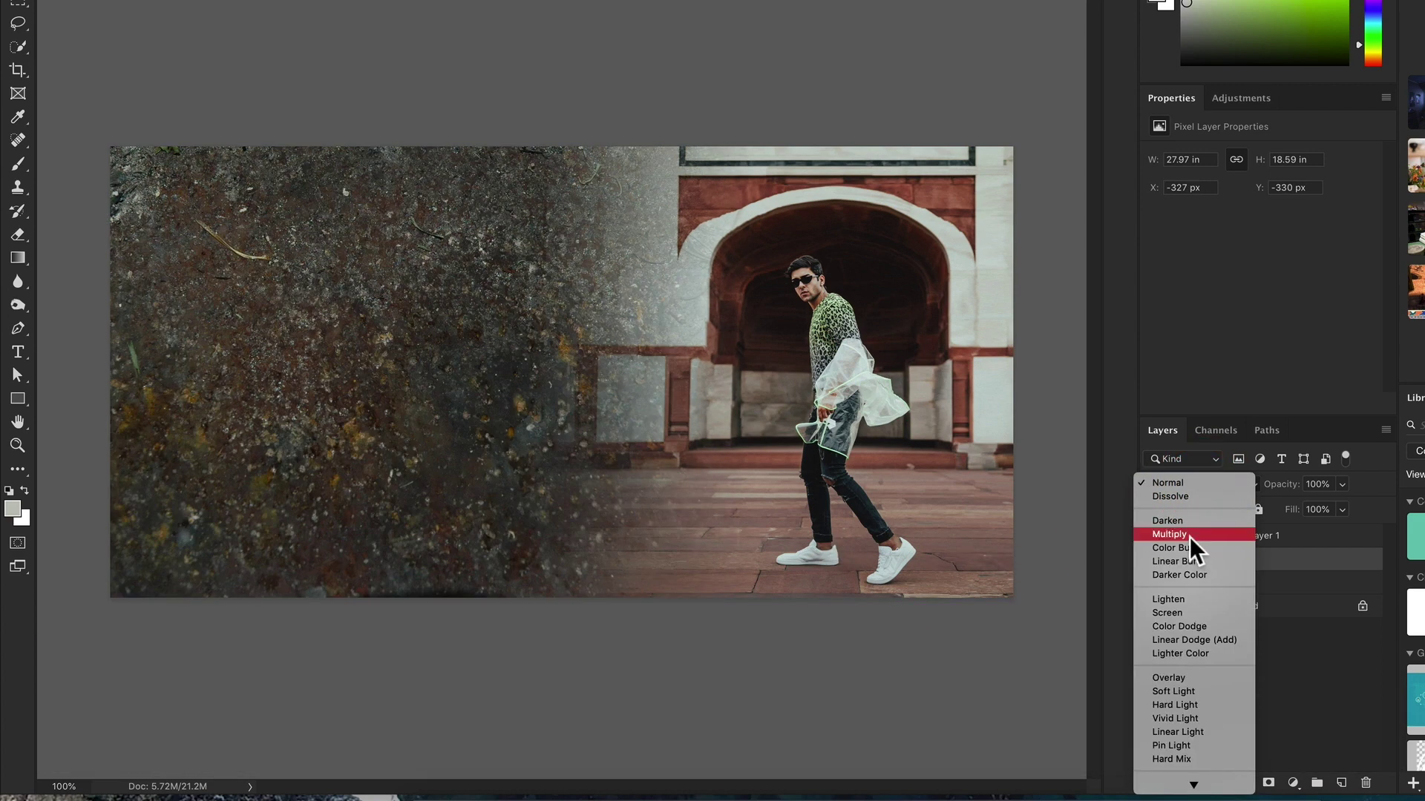
{"action": "left_click", "coordinate": [1192, 537]}
{"action": "key", "text": "v"}
{"action": "left_click_drag", "start_coordinate": [1302, 512], "coordinate": [1287, 486]}
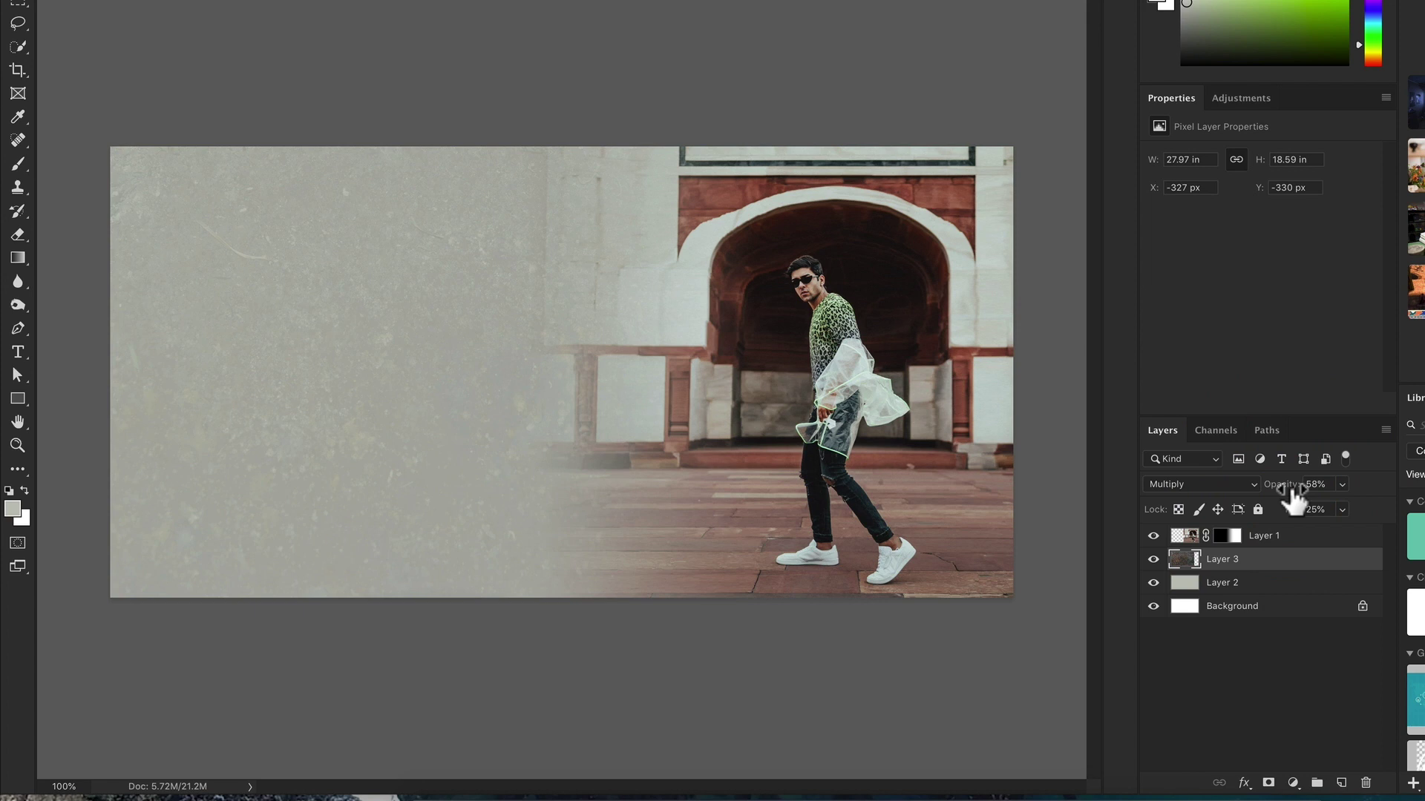
{"action": "left_click_drag", "start_coordinate": [1278, 493], "coordinate": [1275, 492]}
{"action": "left_click", "coordinate": [1288, 642]}
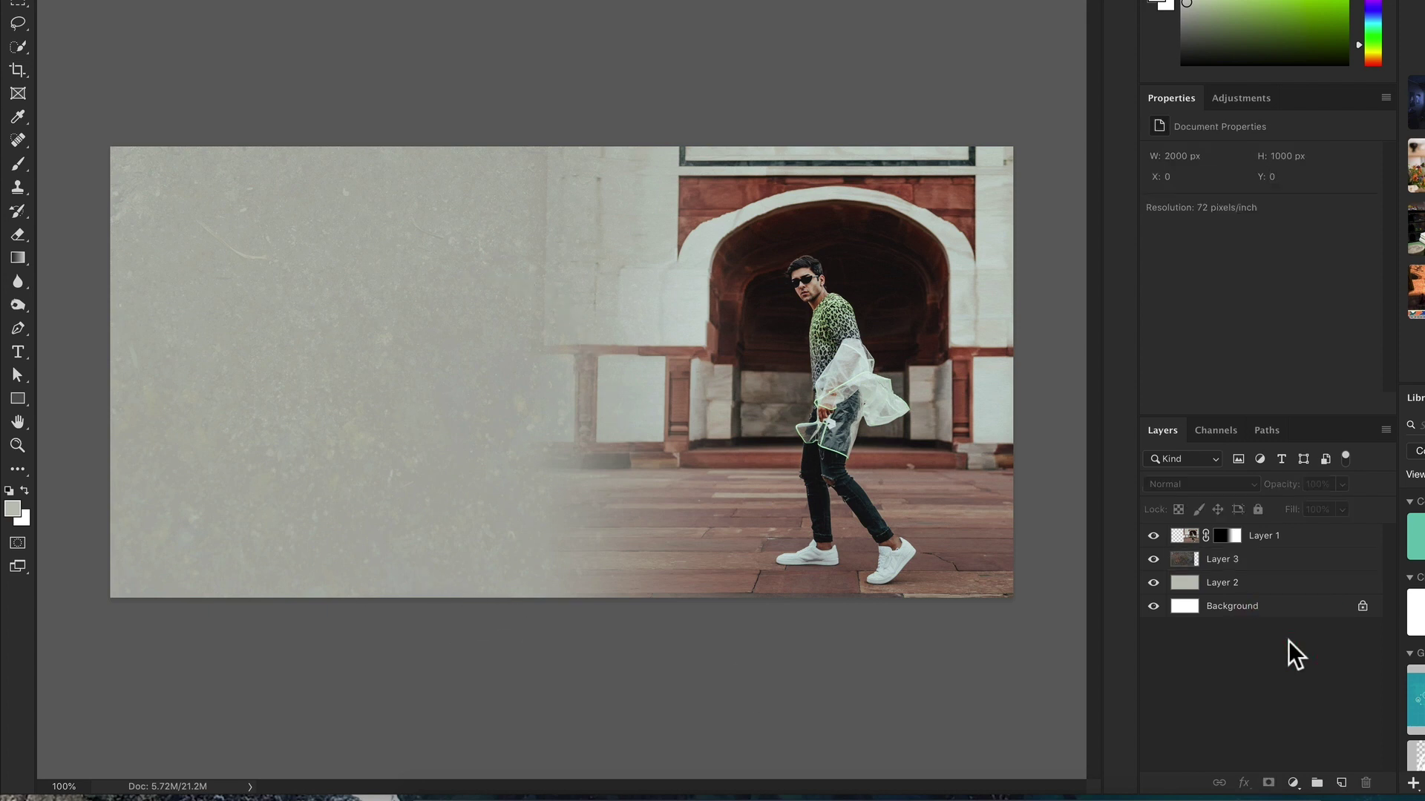